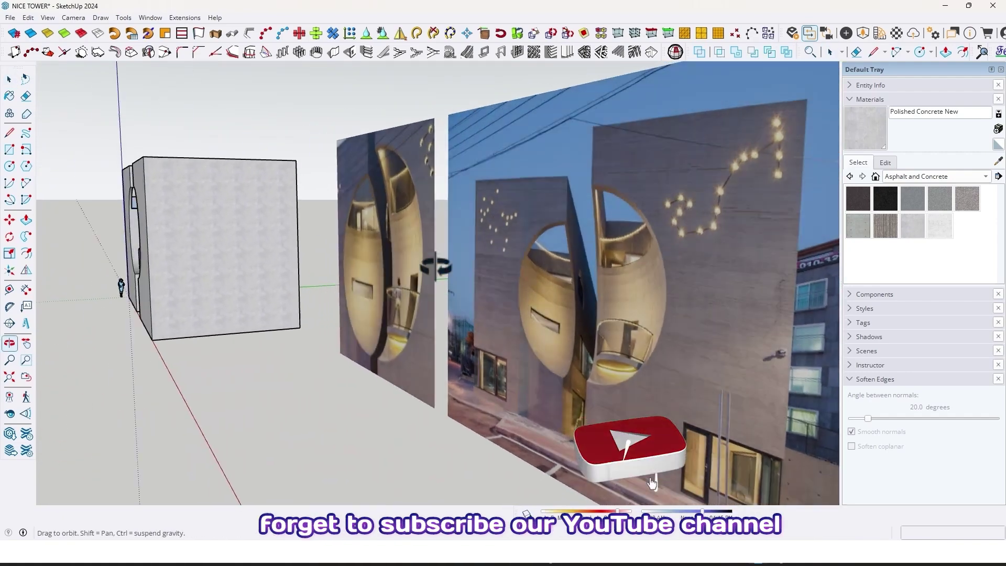
middle_click_drag(717, 283, 755, 294)
scroll(521, 315, "up", 6)
middle_click_drag(519, 310, 638, 192)
left_click_drag(638, 191, 777, 300)
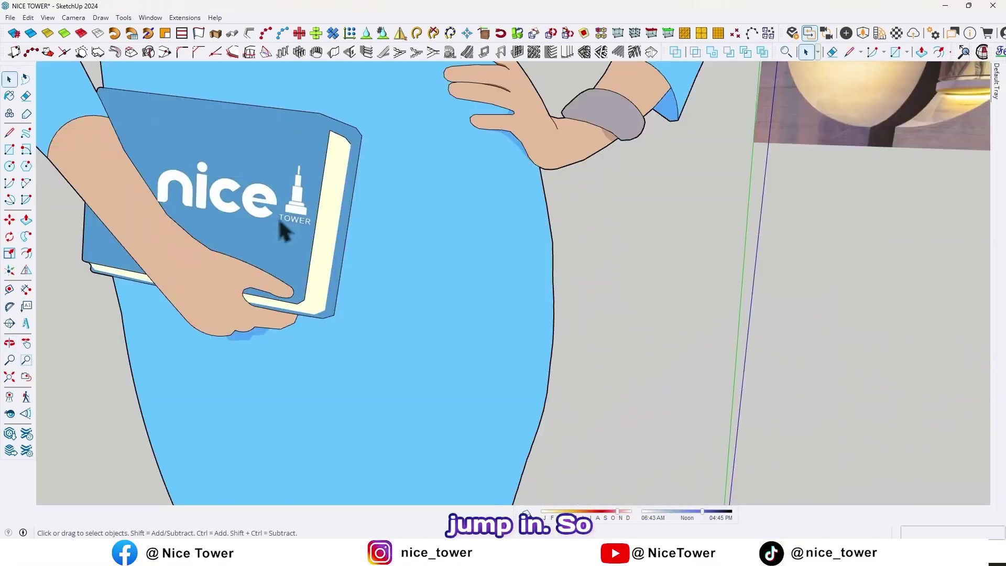
scroll(288, 234, "down", 10)
left_click_drag(418, 359, 412, 322)
key("space")
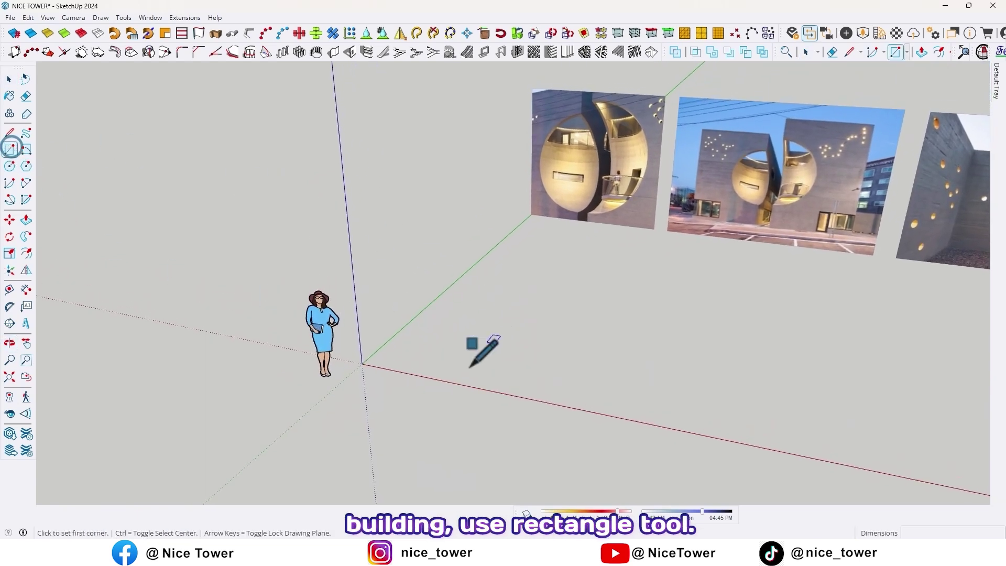
Draw a 1000 by 1000 cm rectangle on the ground, starting at the origin
left_click(362, 363)
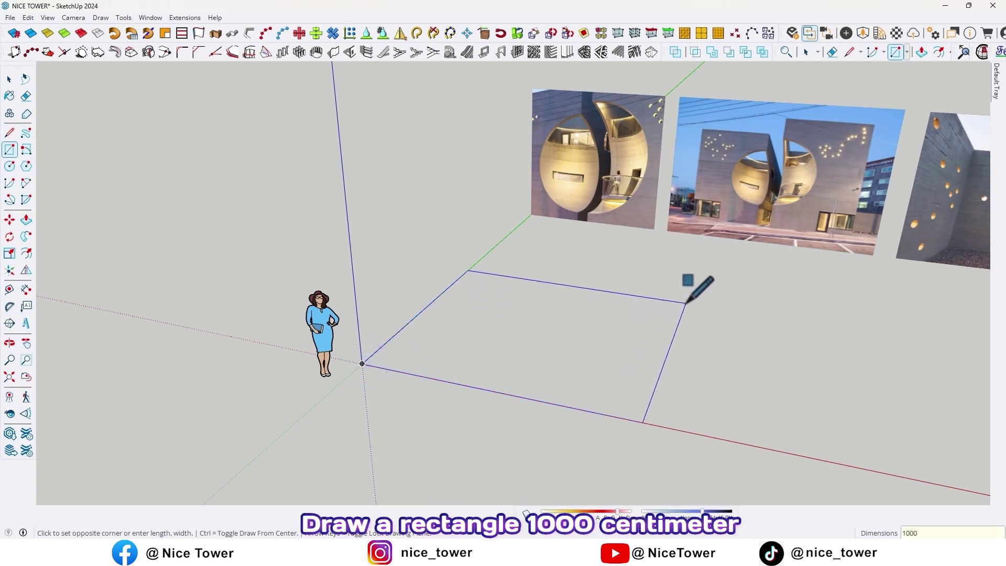
type("1000,100")
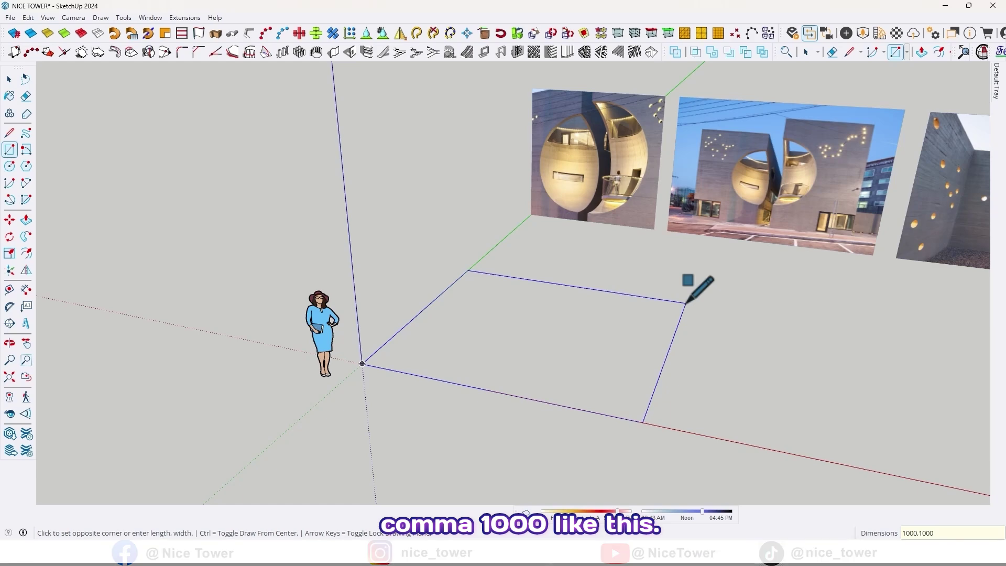
type("0")
key("Return")
Extrude the square face upward by 1200 cm with Push/Pull to form the building block
scroll(686, 304, "down", 4)
mouse_move(735, 310)
middle_mouse_down("shift")
mouse_move(669, 329)
mouse_move(606, 321)
mouse_move(614, 325)
middle_mouse_up("shift")
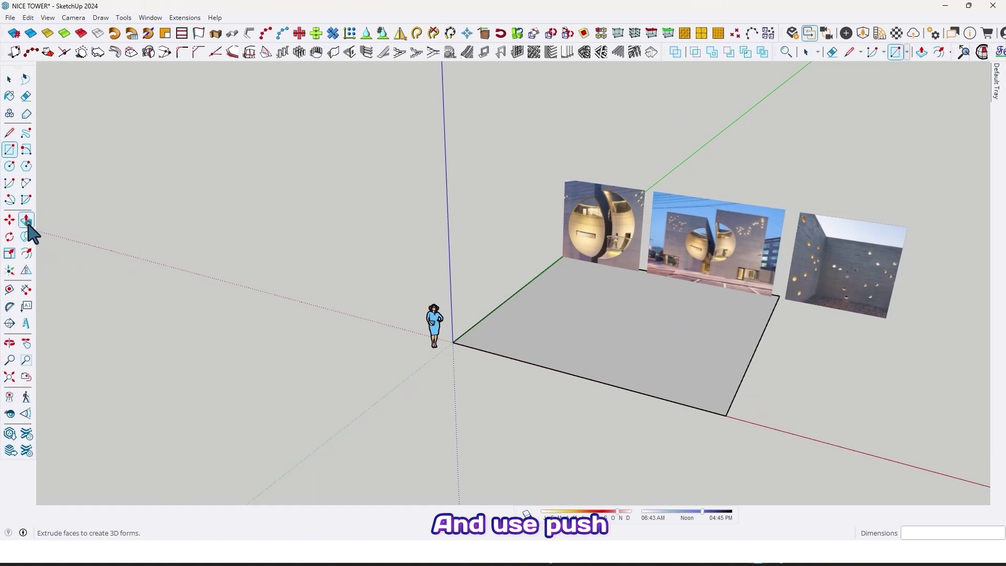
left_click(26, 219)
left_click(602, 345)
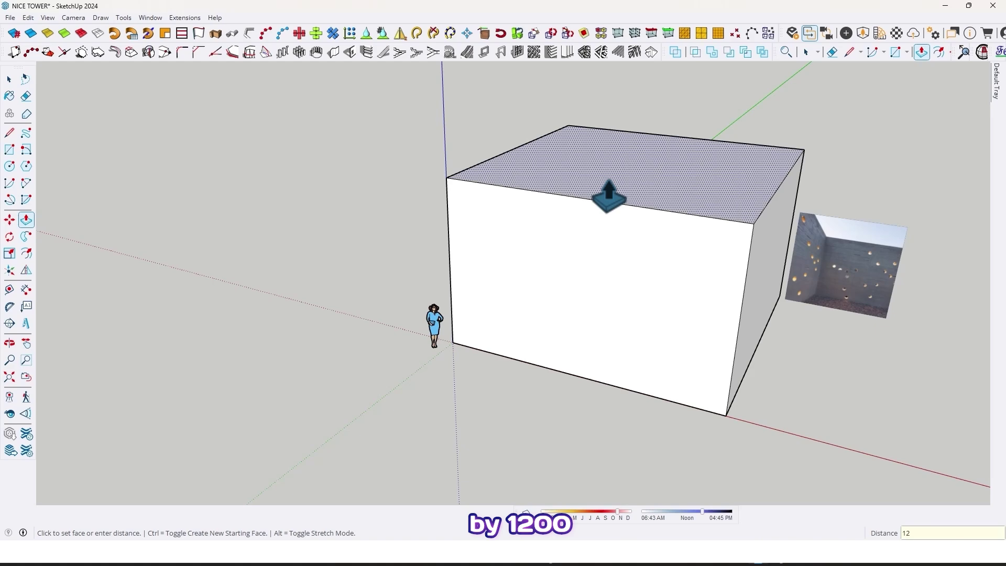
type("1200")
key("Return")
Move the three reference images along the red axis until they stand clear beside the box
middle_click_drag(602, 197, 720, 334)
key("space")
left_click(633, 391)
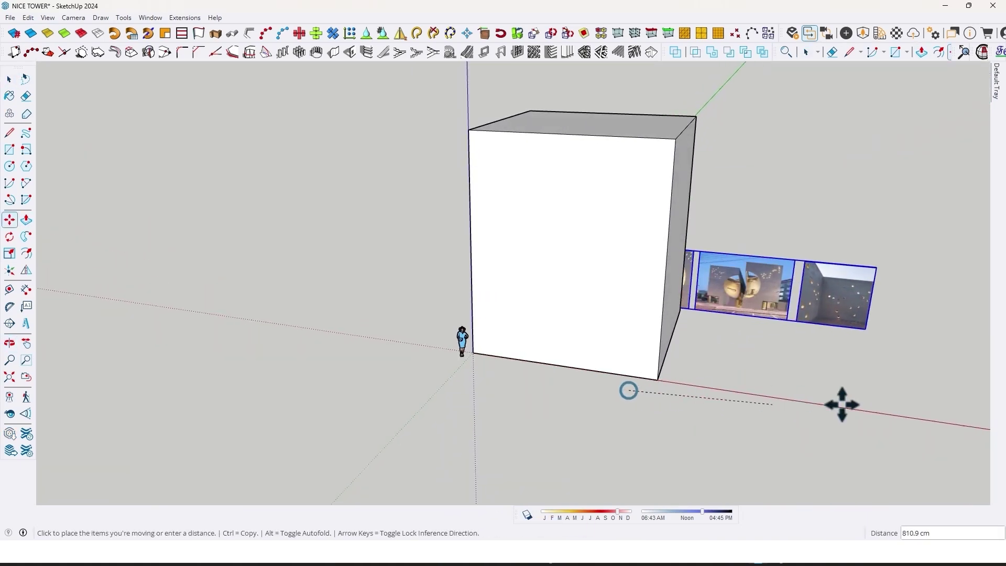
middle_click_drag(822, 405, 801, 382)
left_click(789, 407)
scroll(791, 407, "up", 3)
key("space")
Scale the three reference images up uniformly from their upper corner grip and deselect them
scroll(693, 356, "down", 5)
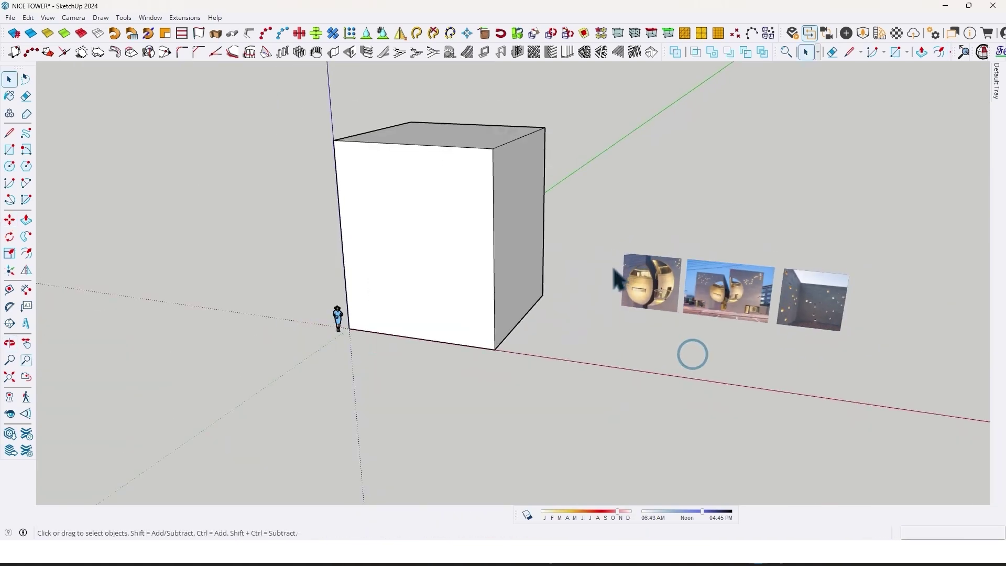
middle_click_drag(694, 352, 719, 323)
scroll(700, 307, "up", 2)
key("s")
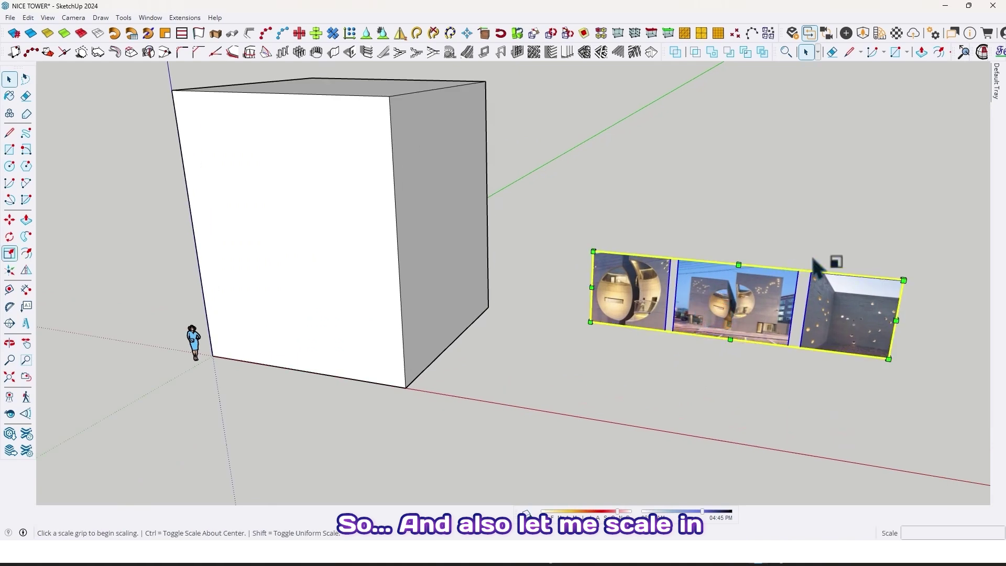
left_click(903, 282)
middle_click_drag(943, 251, 739, 198, "shift")
scroll(738, 196, "down", 3)
mouse_move(907, 170)
middle_mouse_down()
mouse_move(824, 211)
mouse_move(895, 158)
middle_mouse_up()
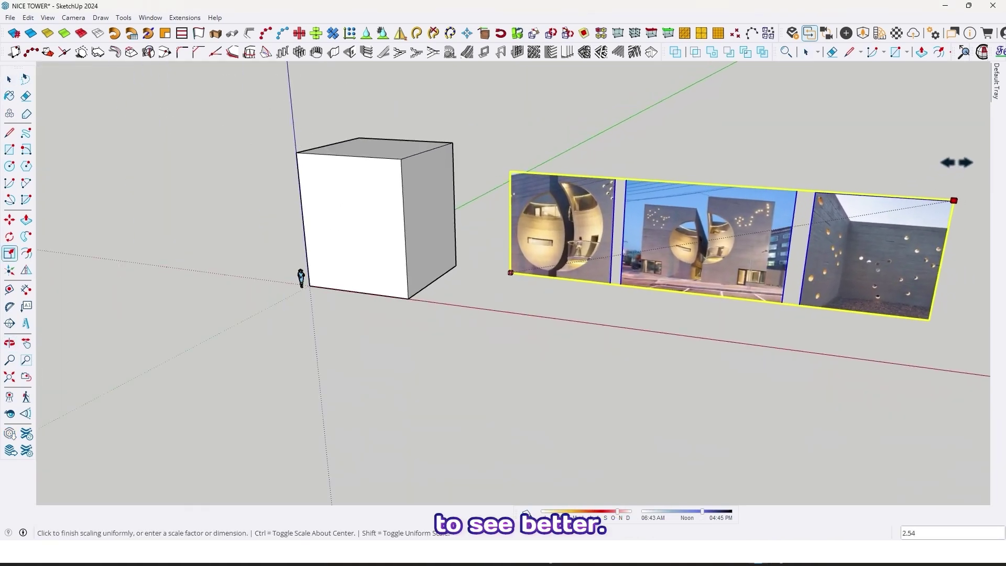
left_click(895, 163)
key("space")
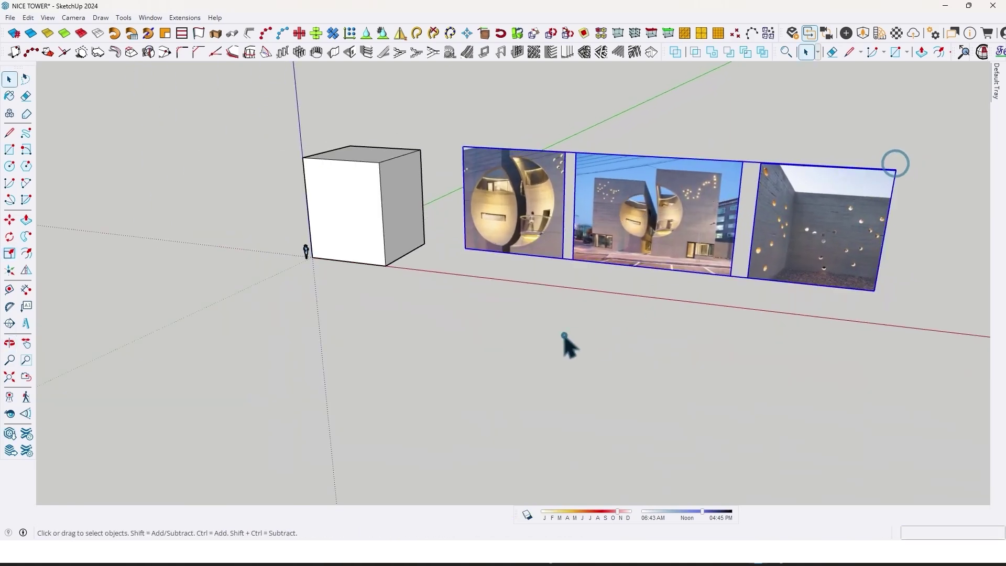
left_click(564, 335)
Select all faces and edges of the box and make them a group
scroll(455, 225, "up", 5)
scroll(455, 225, "down", 3)
middle_click_drag(455, 225, 550, 241, "shift")
scroll(367, 220, "up", 5)
middle_click_drag(379, 243, 410, 294, "shift")
triple_click(433, 225)
middle_click_drag(436, 231, 418, 274)
right_click(417, 274)
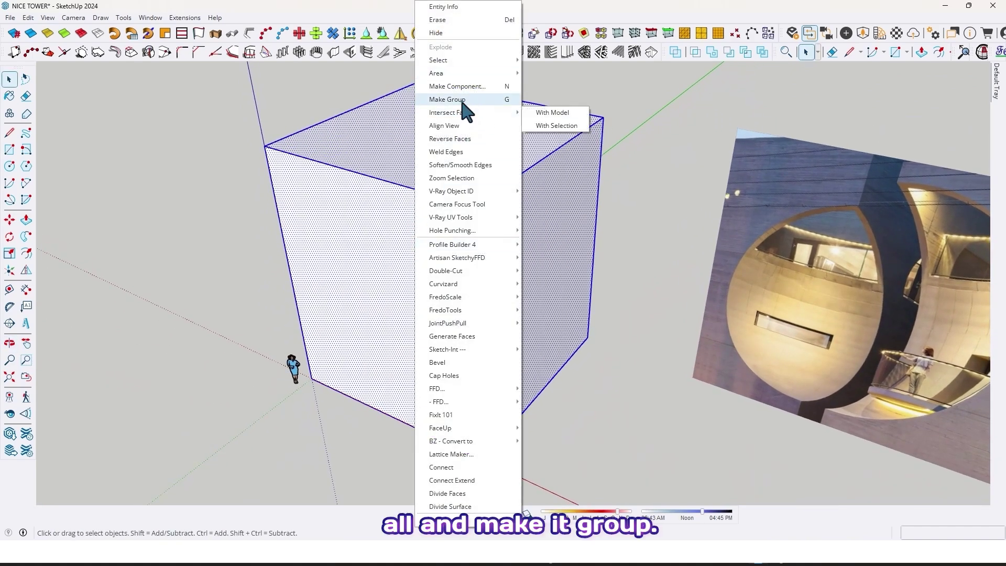
left_click(462, 101)
Examine the rounded opening across the building's split in the reference photos
middle_click_drag(461, 101, 393, 159)
scroll(305, 227, "down", 2)
scroll(385, 210, "up", 4)
scroll(387, 240, "down", 4)
middle_click_drag(833, 341, 759, 341, "shift")
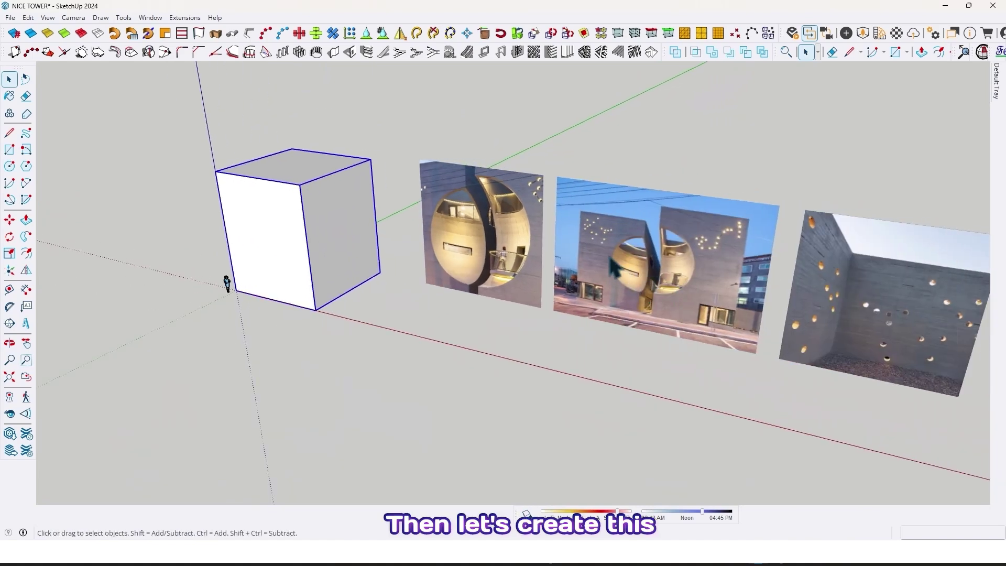
scroll(614, 270, "up", 5)
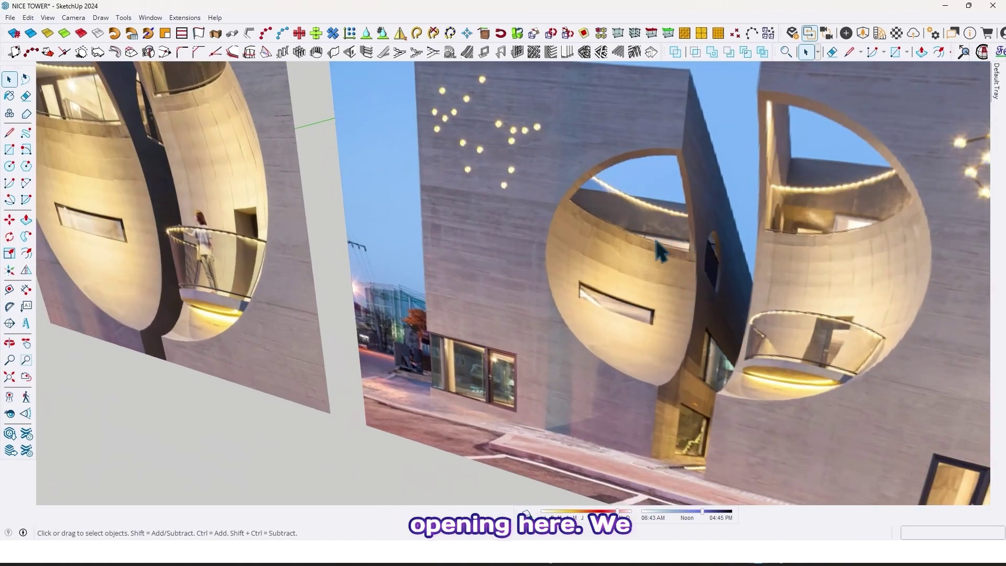
scroll(551, 275, "down", 3)
scroll(317, 184, "down", 4)
Draw a horizontal 50-sided circle of about 152 cm radius centred on the midpoint of the box's front vertical corner edge
middle_click_drag(375, 191, 645, 258, "shift")
scroll(414, 272, "up", 2)
middle_click_drag(414, 272, 466, 263)
scroll(464, 240, "up", 2)
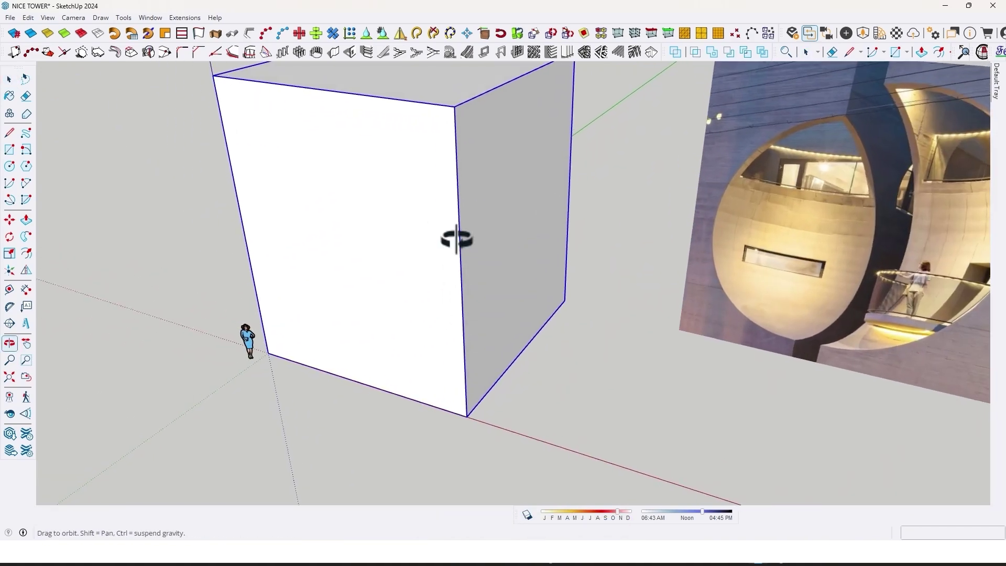
scroll(455, 268, "up", 4)
mouse_move(455, 268)
middle_mouse_down()
mouse_move(450, 258)
mouse_move(455, 268)
middle_mouse_up()
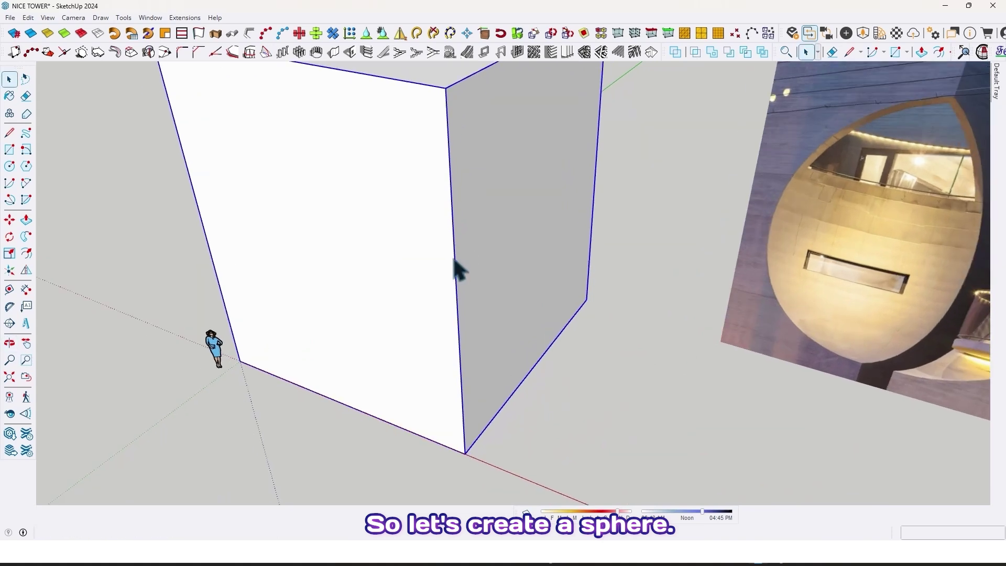
left_click(9, 167)
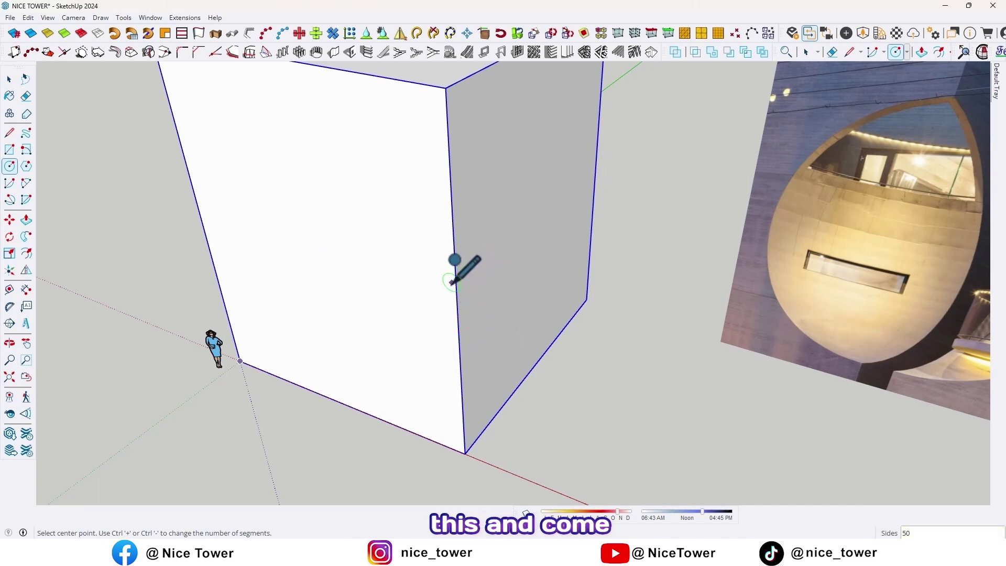
scroll(450, 280, "up", 2)
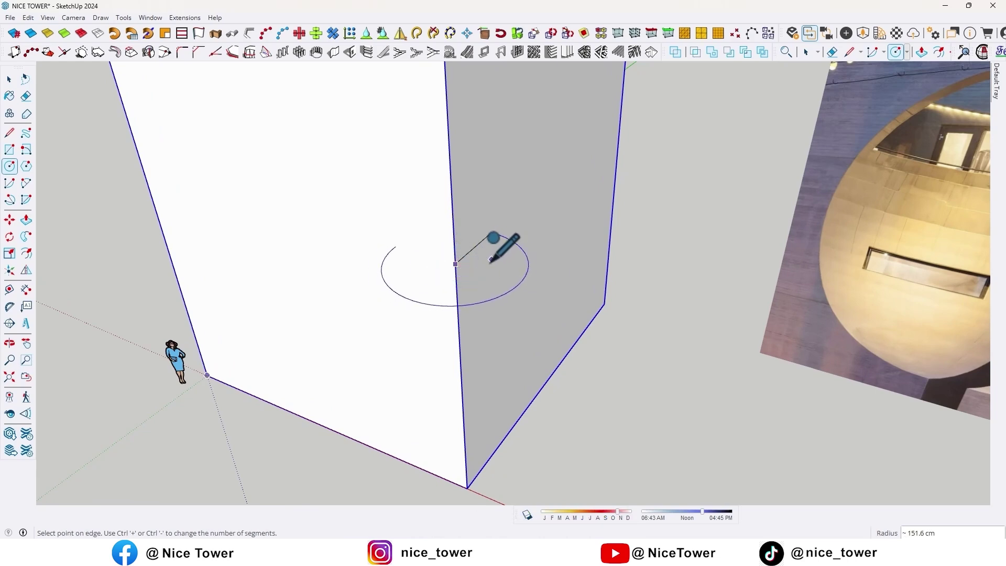
left_click(489, 243)
Draw a vertical circle facing the green axis, about 356 cm in radius, centred on the same edge midpoint as the small circle
scroll(462, 279, "down", 3)
middle_click_drag(461, 272, 496, 264)
scroll(463, 288, "up", 2)
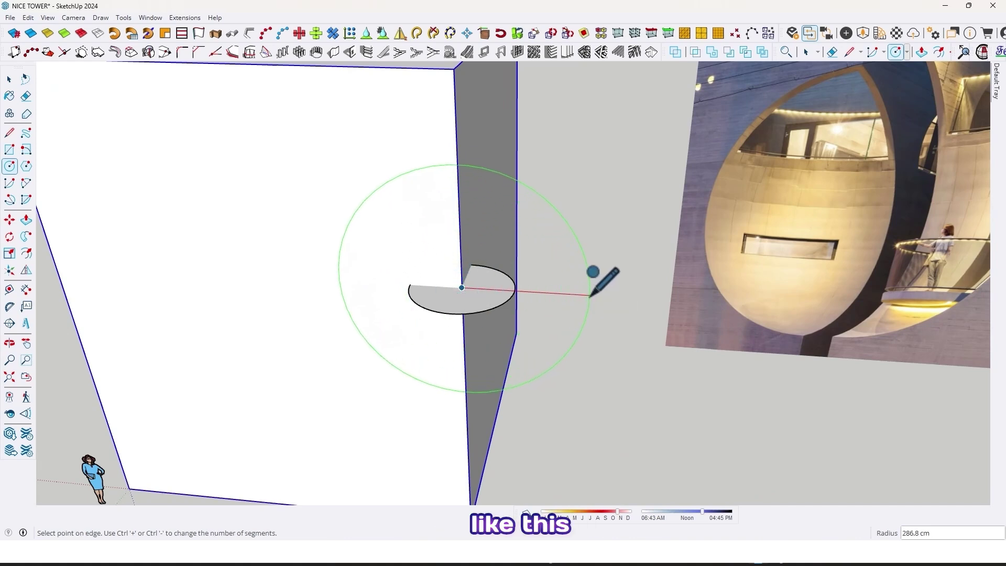
scroll(592, 293, "down", 2)
scroll(592, 293, "down", 3)
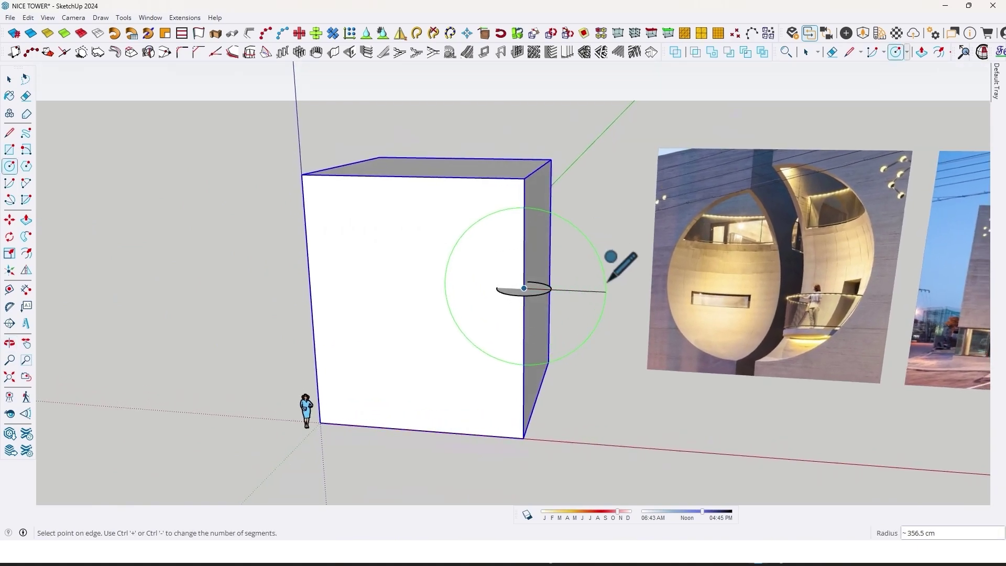
left_click(607, 290)
middle_click_drag(600, 275, 545, 283)
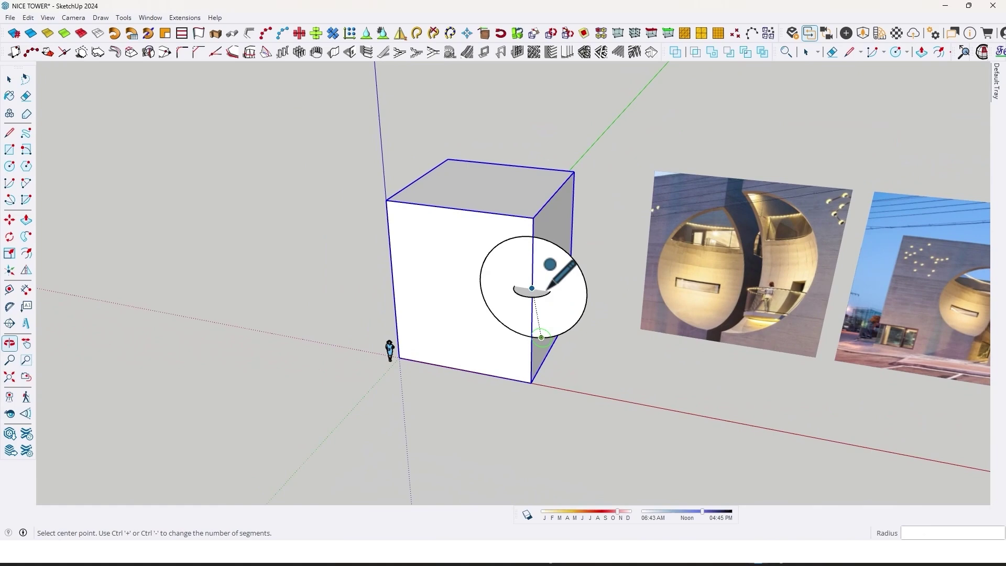
Sweep the large vertical circle face around the small horizontal circle's edge with Follow Me to form a sphere
scroll(546, 283, "up", 3)
scroll(535, 291, "up", 4)
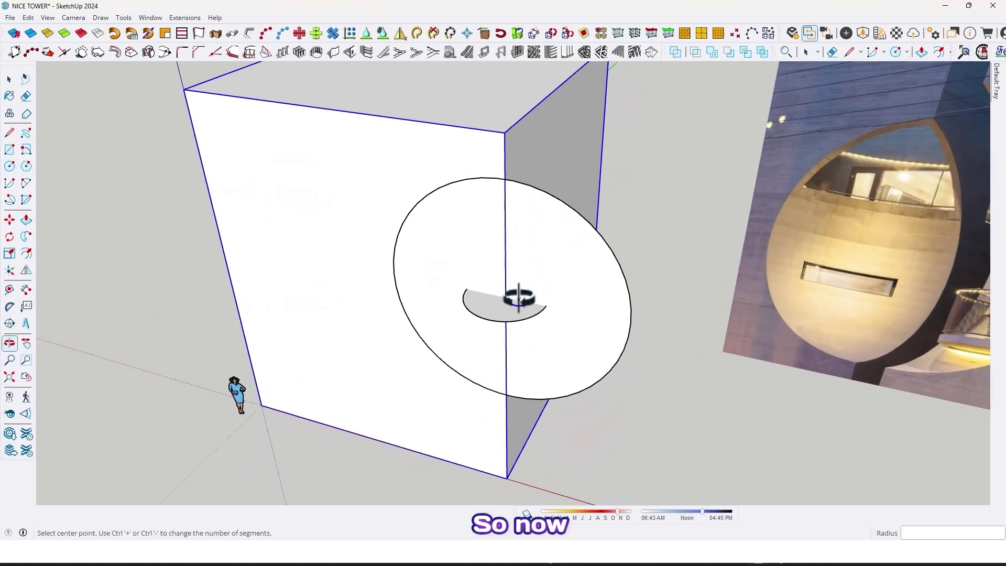
key("space")
scroll(511, 324, "up", 4)
left_click(507, 320)
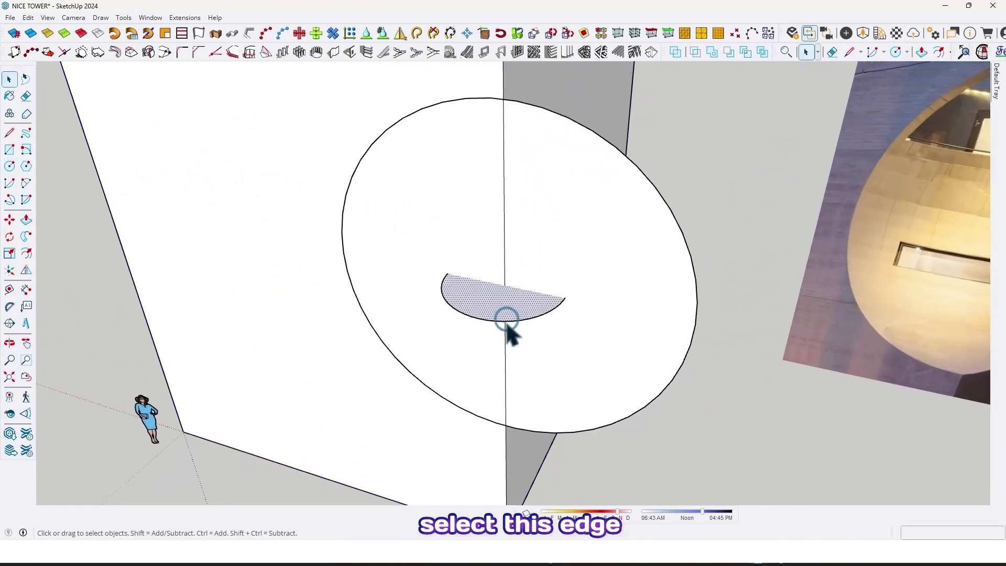
scroll(505, 321, "down", 5)
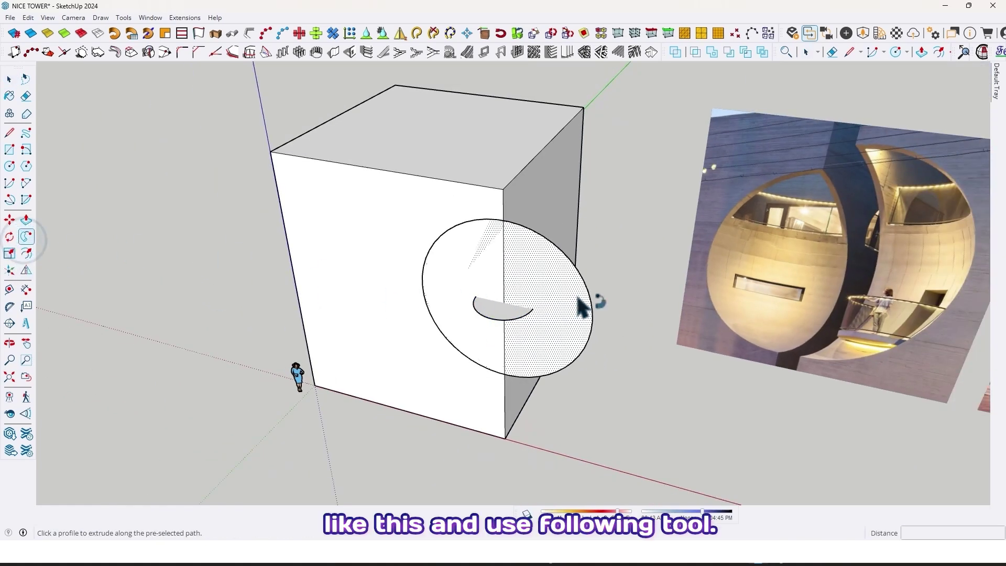
scroll(577, 301, "up", 2)
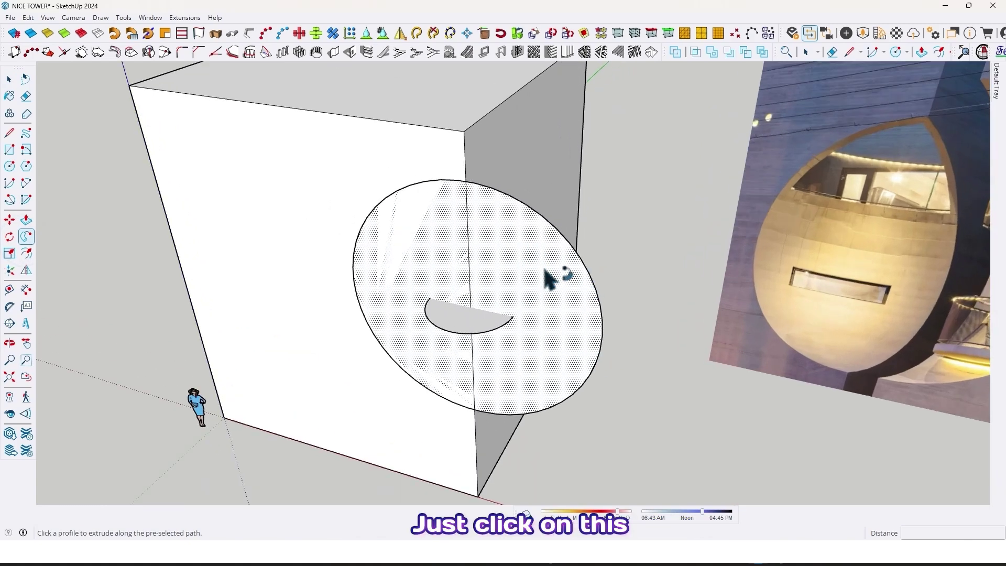
left_click(576, 335)
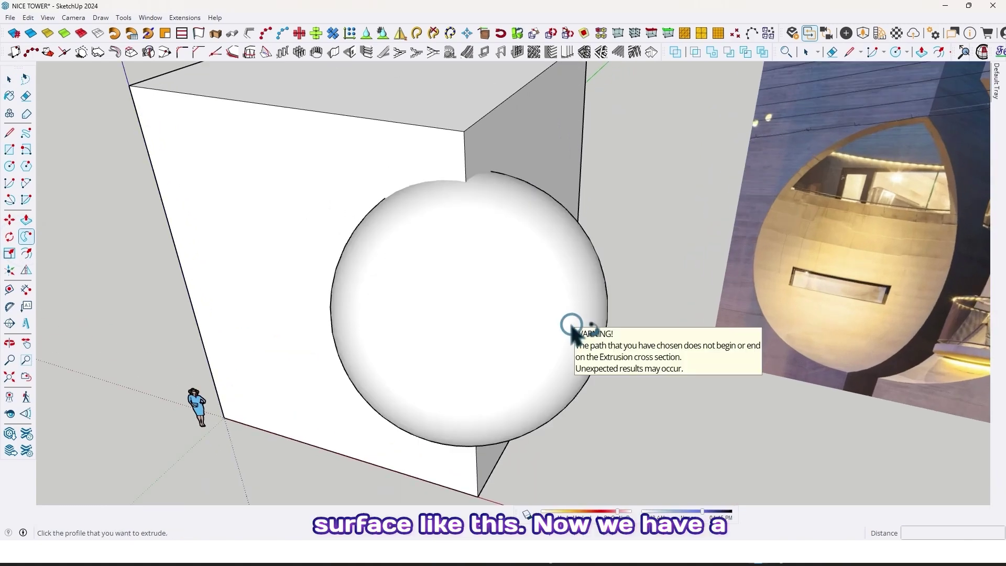
Select the whole sphere and make it a group
scroll(517, 329, "down", 3)
middle_click_drag(517, 329, 490, 276)
left_click(485, 268)
double_click(485, 268)
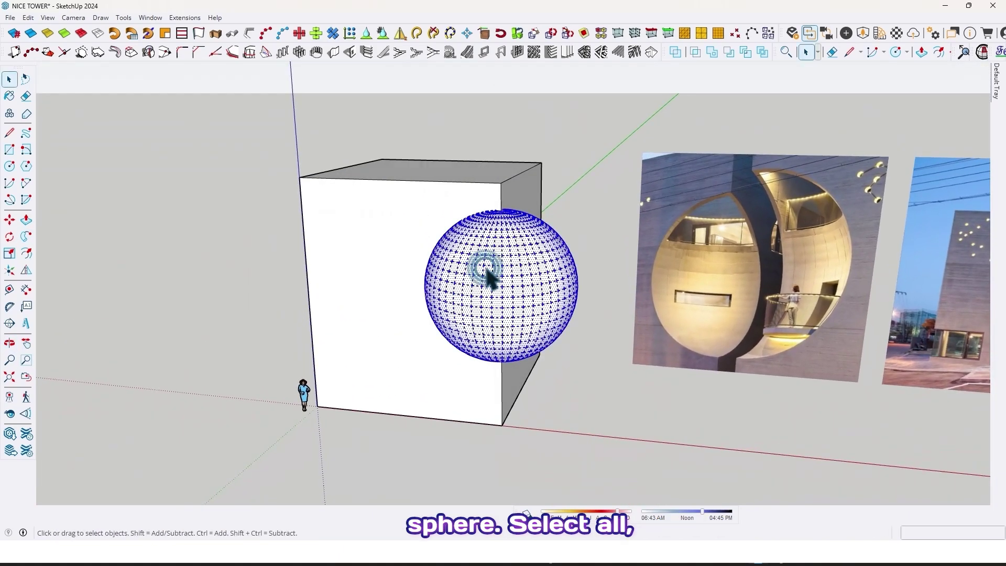
right_click(487, 269)
left_click(531, 100)
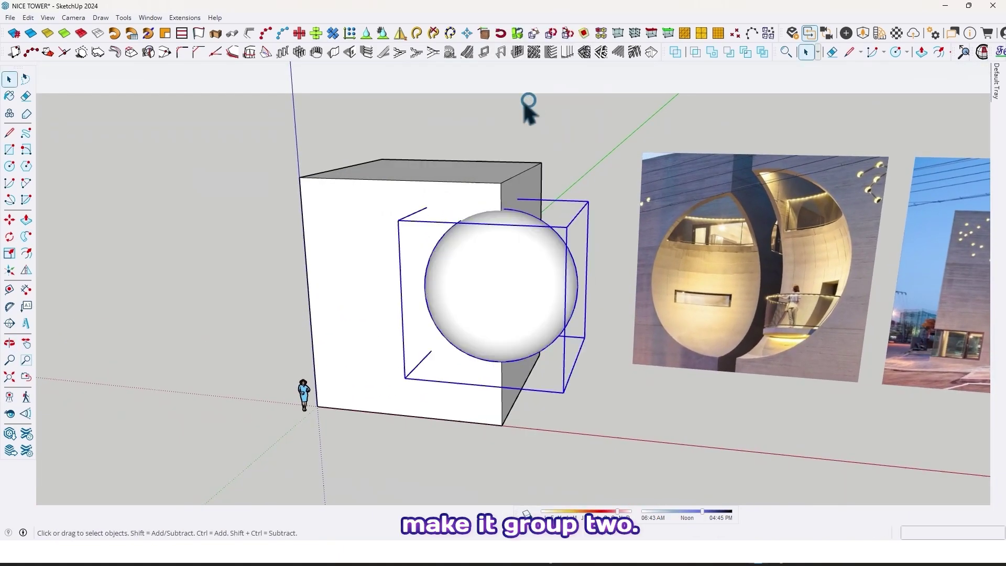
Move the sphere group 1000 cm along the green axis, out in front of the box
scroll(530, 100, "down", 2)
middle_click_drag(525, 259, 434, 294)
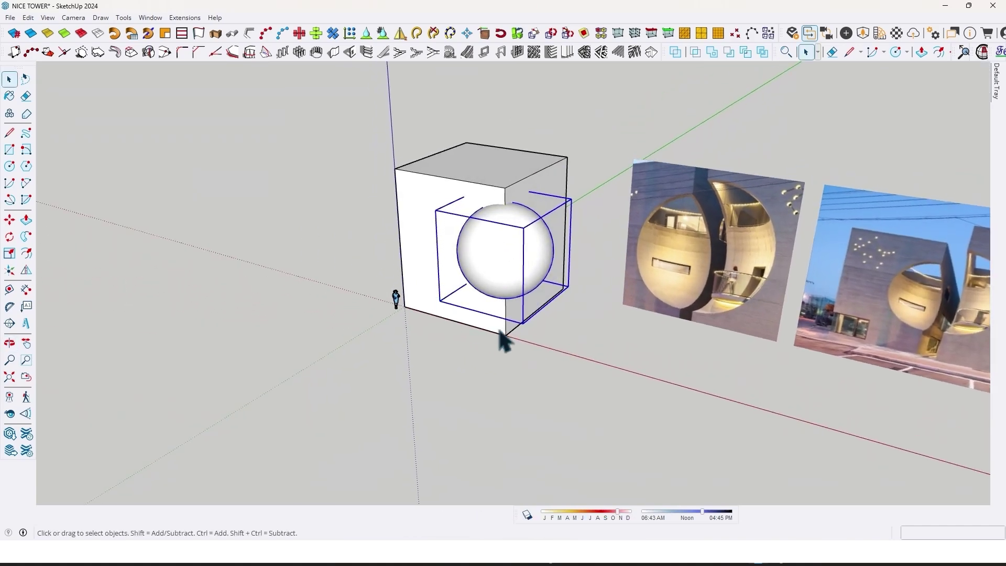
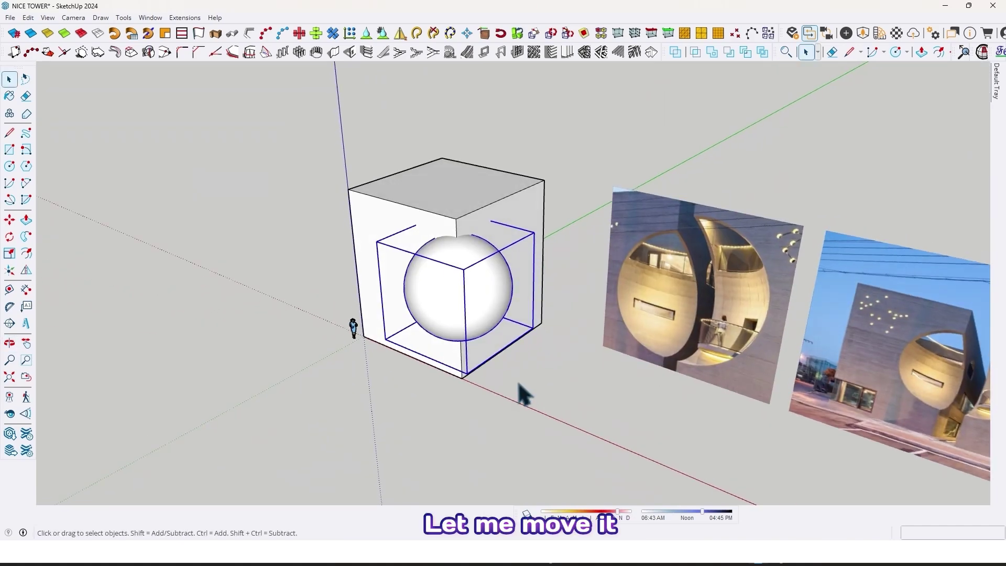
scroll(548, 391, "up", 2)
left_click(560, 361)
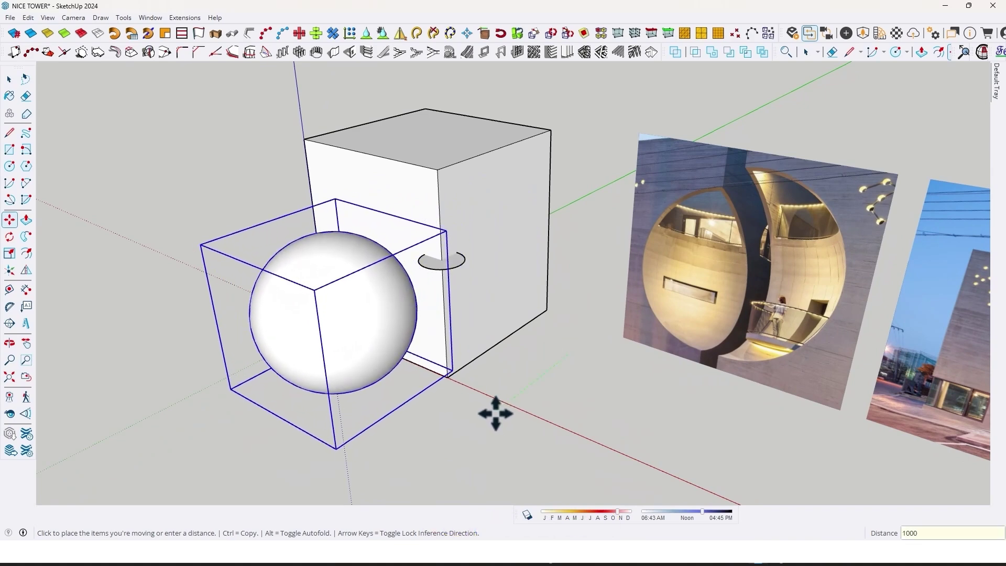
key("Return")
Delete the small horizontal path circle at the box's corner edge
scroll(459, 227, "up", 5)
key("space")
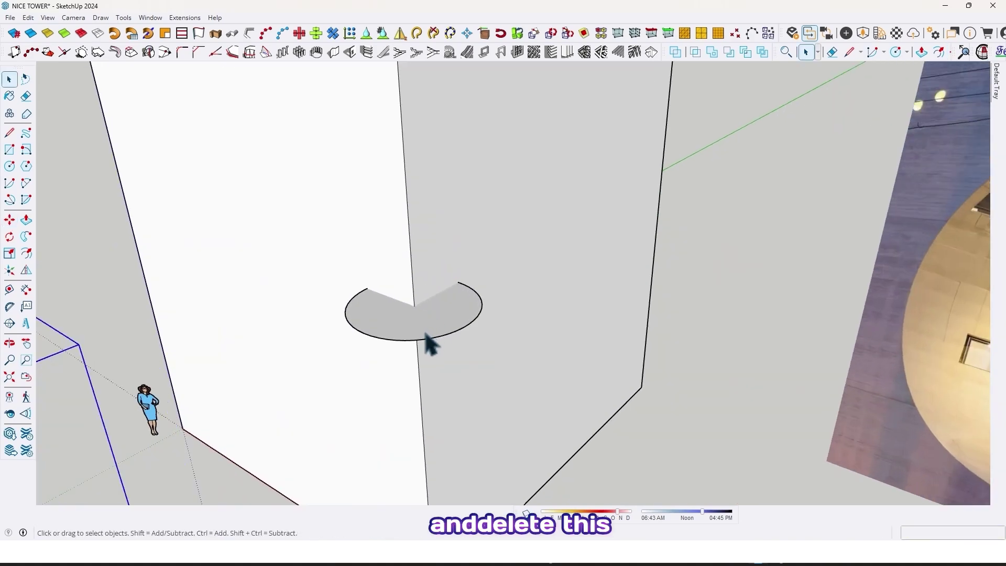
key("Delete")
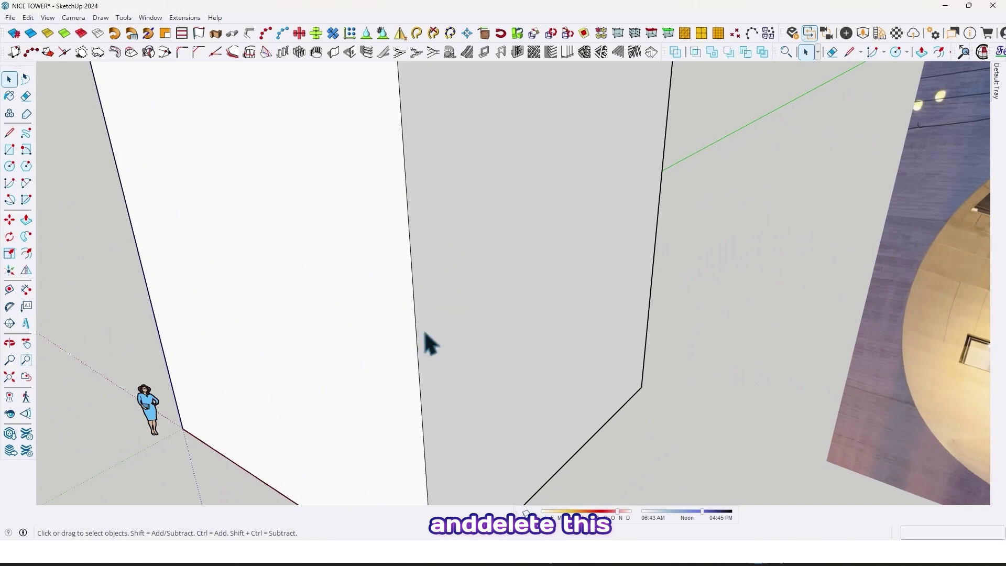
Move the sphere group back along the green axis so that it intersects the box's front corner
scroll(503, 265, "down", 5)
mouse_move(503, 265)
middle_mouse_down()
mouse_move(456, 286)
mouse_move(514, 257)
middle_mouse_up()
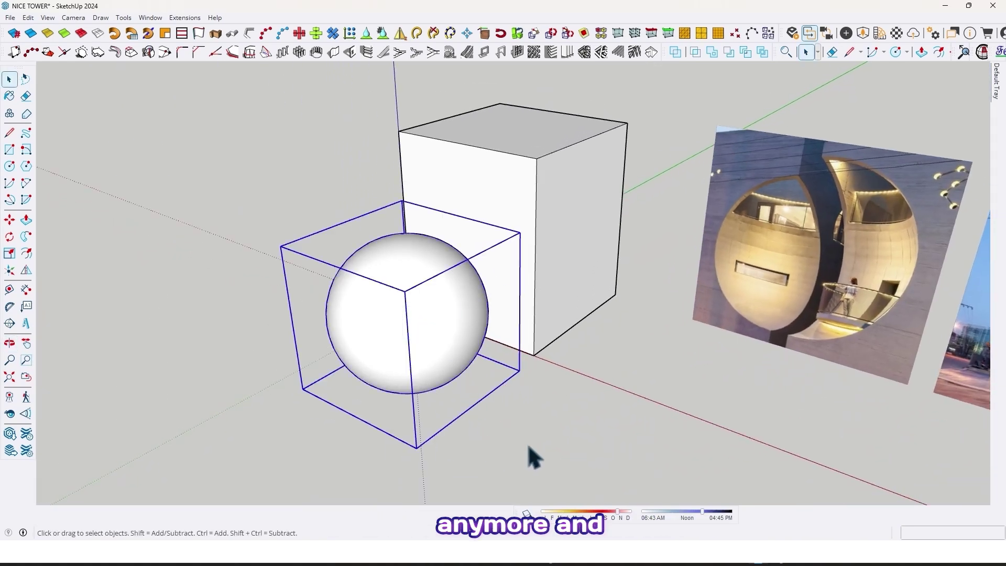
key("m")
left_click(503, 467)
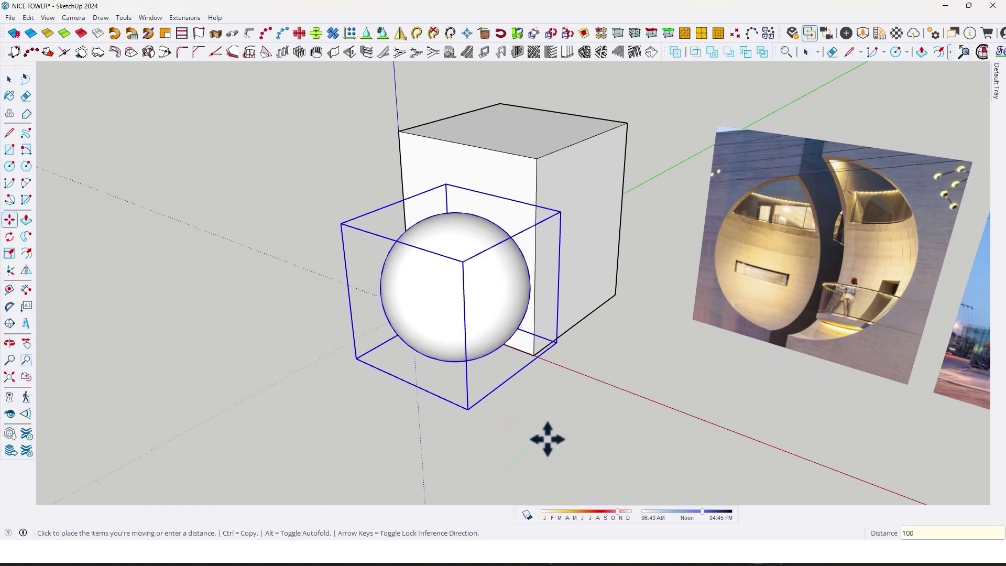
key("Return")
Lower the sphere group about 50 cm along the blue axis
middle_click_drag(488, 398, 512, 194)
key("m")
scroll(487, 237, "up", 2)
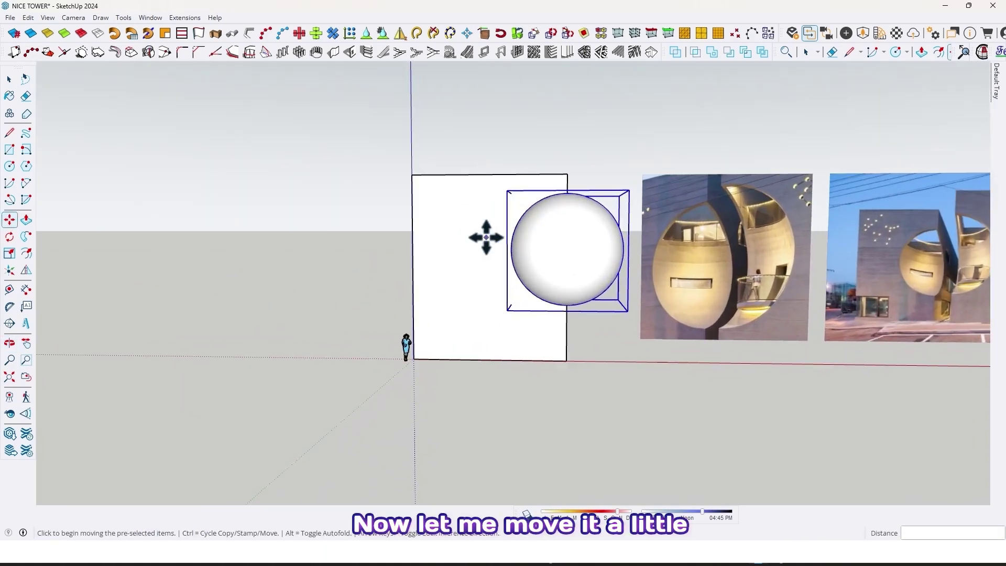
left_click(482, 213)
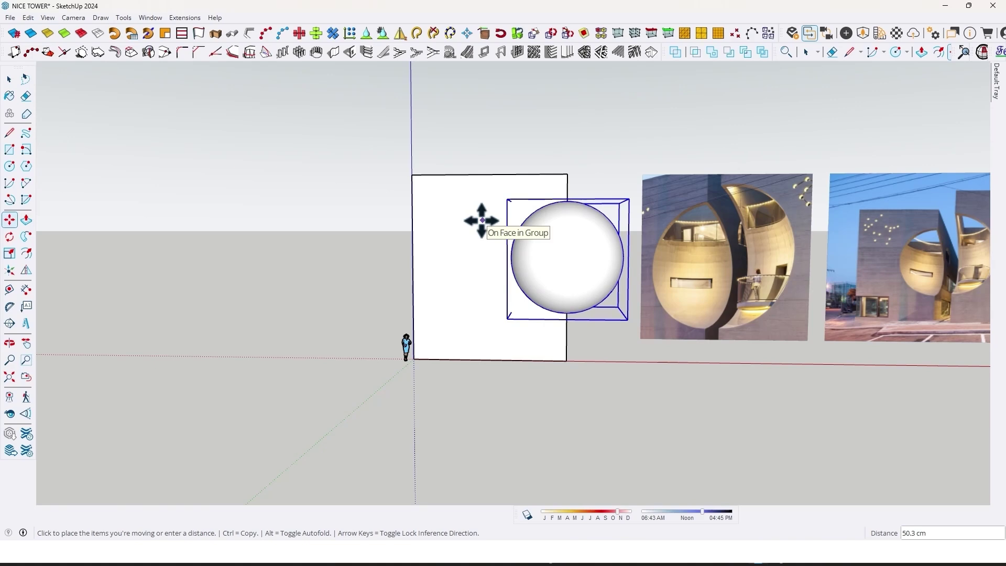
Open the box group for editing and offset its top face's outline 20 cm inward
middle_click_drag(560, 257, 434, 242)
key("space")
double_click(477, 233)
scroll(479, 234, "up", 3)
scroll(431, 255, "down", 3)
scroll(433, 250, "up", 3)
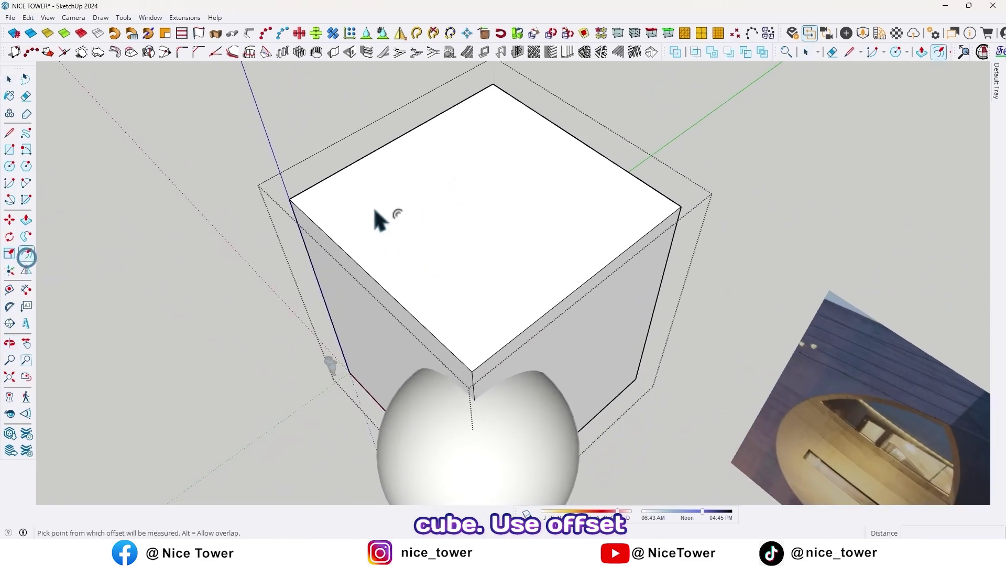
left_click(372, 248)
scroll(373, 252, "up", 3)
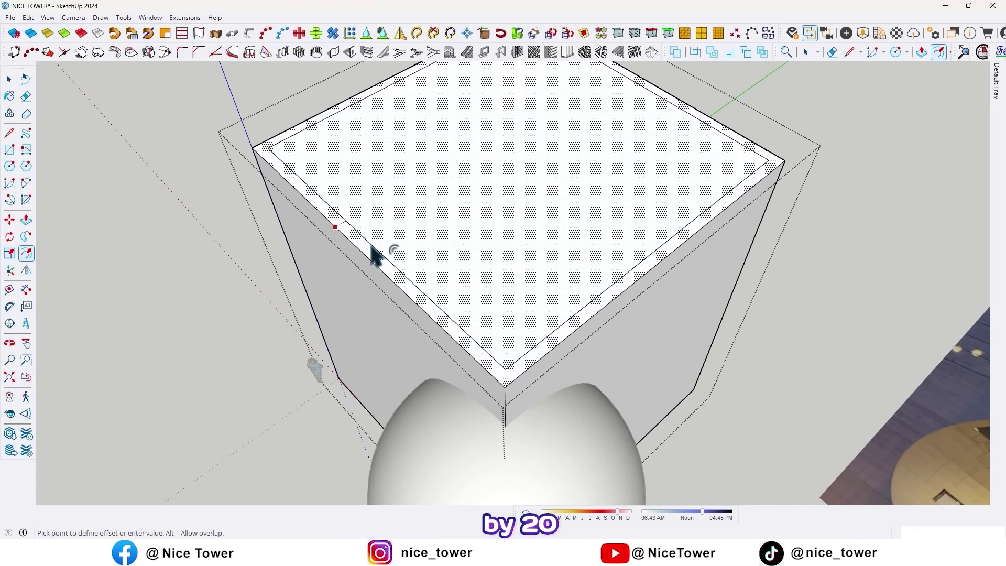
type("20")
key("Return")
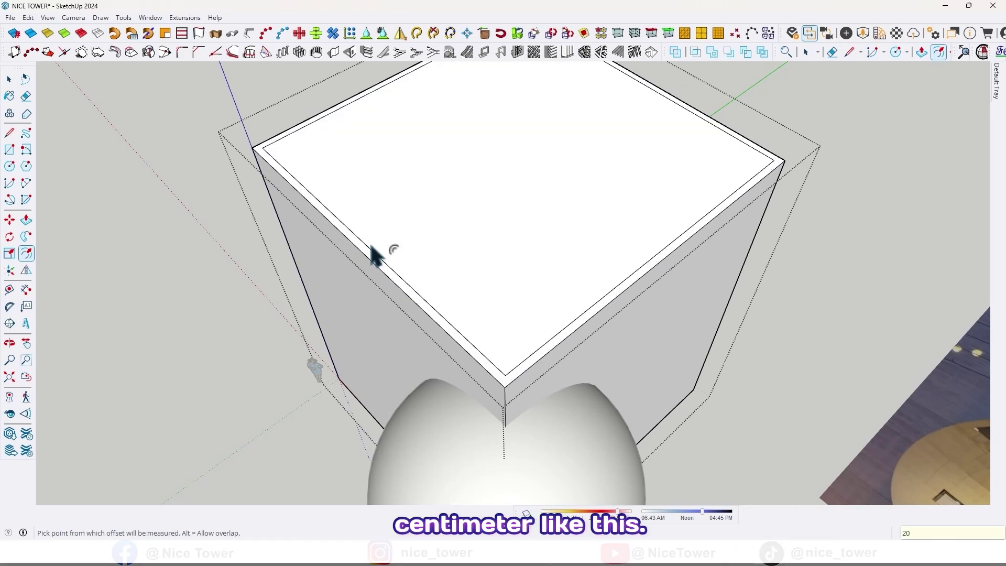
Push the inner top face of the box down 350 cm, leaving a parapet around it, and close the group
scroll(400, 239, "down", 2)
scroll(440, 228, "down", 3)
mouse_move(442, 227)
middle_mouse_down()
mouse_move(433, 193)
mouse_move(429, 236)
middle_mouse_up()
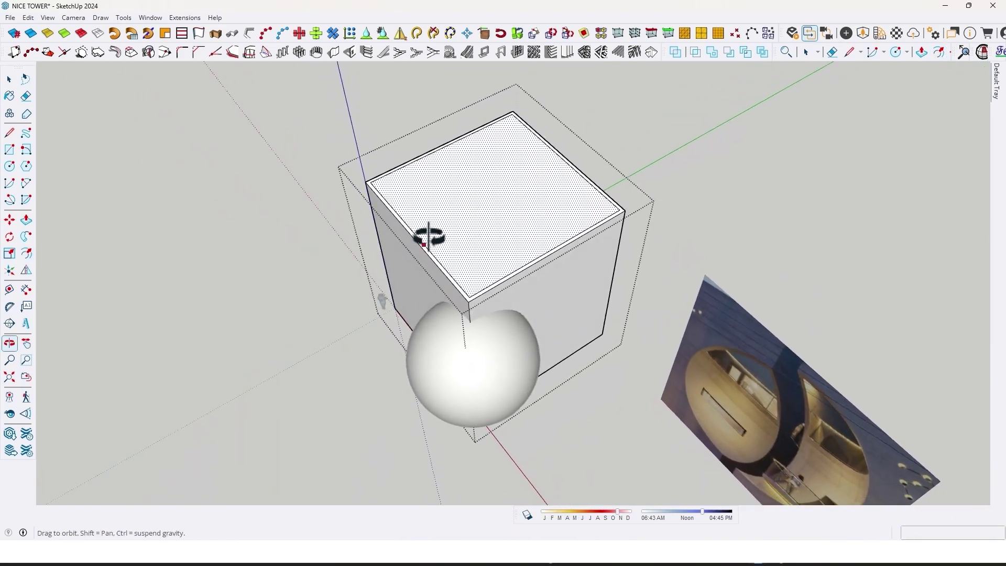
scroll(565, 159, "up", 1)
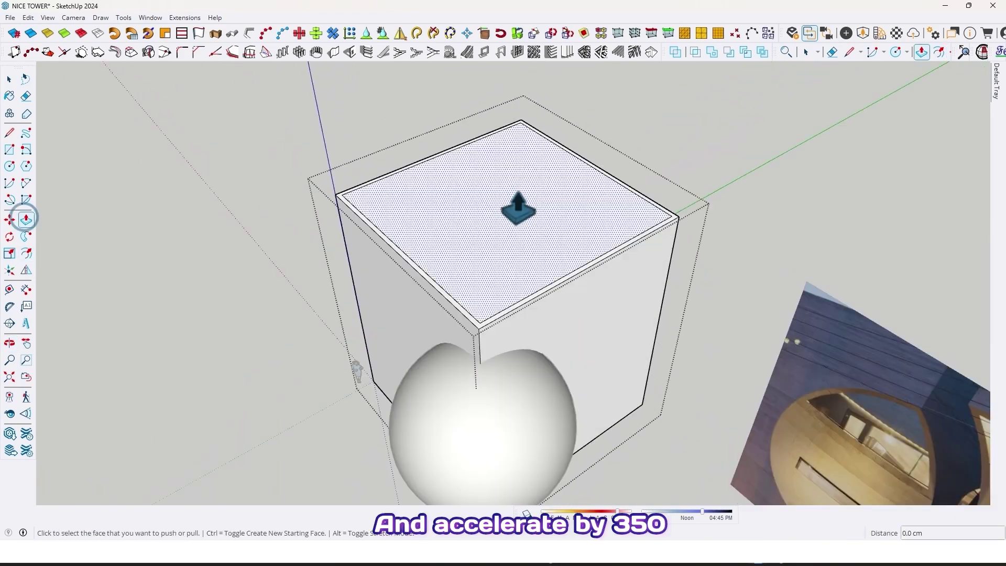
left_click(516, 191)
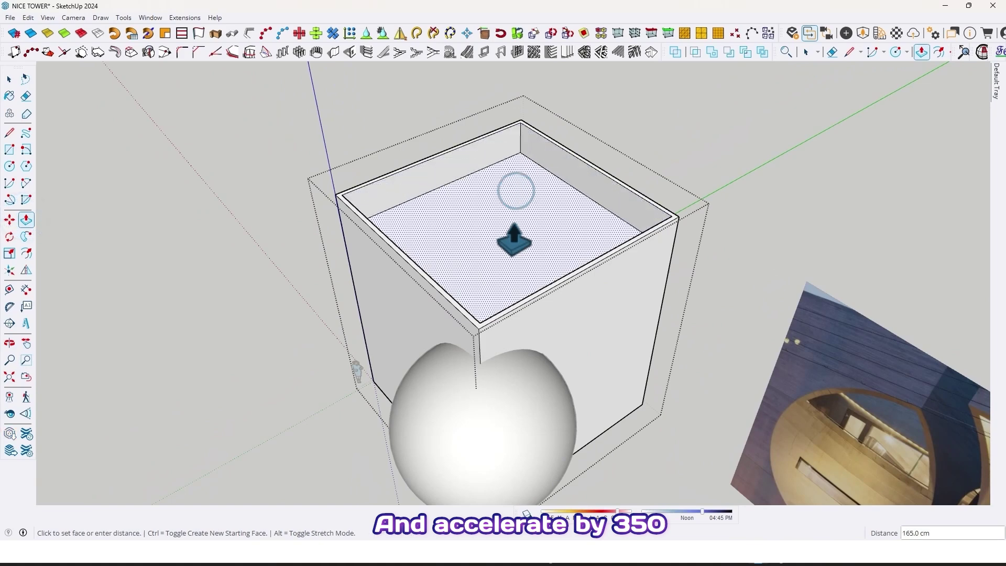
key("Return")
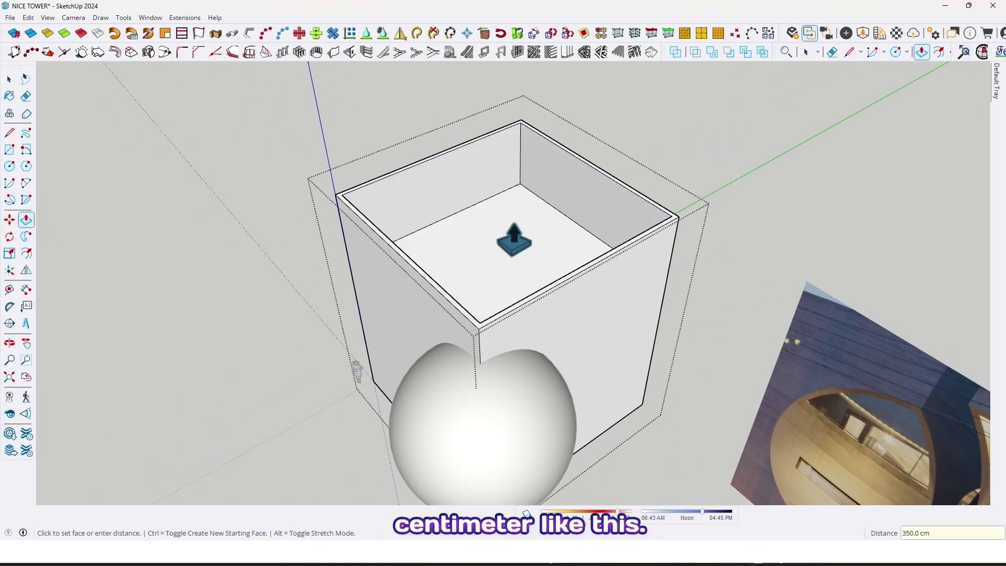
middle_click_drag(524, 231, 697, 157)
key("space")
left_click(696, 152)
Subtract the sphere group from the box group with the Subtract solid tool to carve the corner opening
scroll(619, 246, "down", 3)
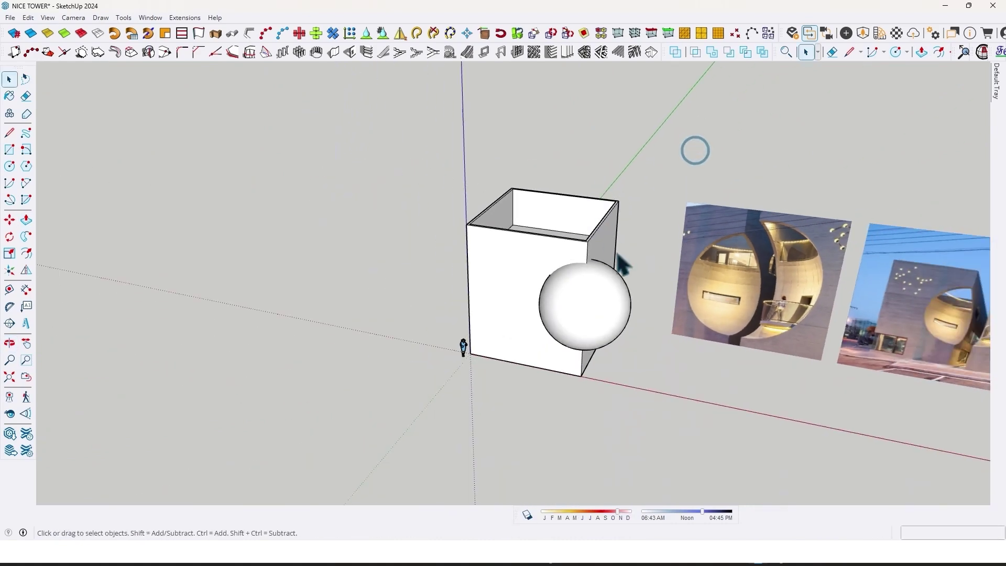
middle_click_drag(581, 275, 492, 321, "shift")
scroll(461, 284, "up", 3)
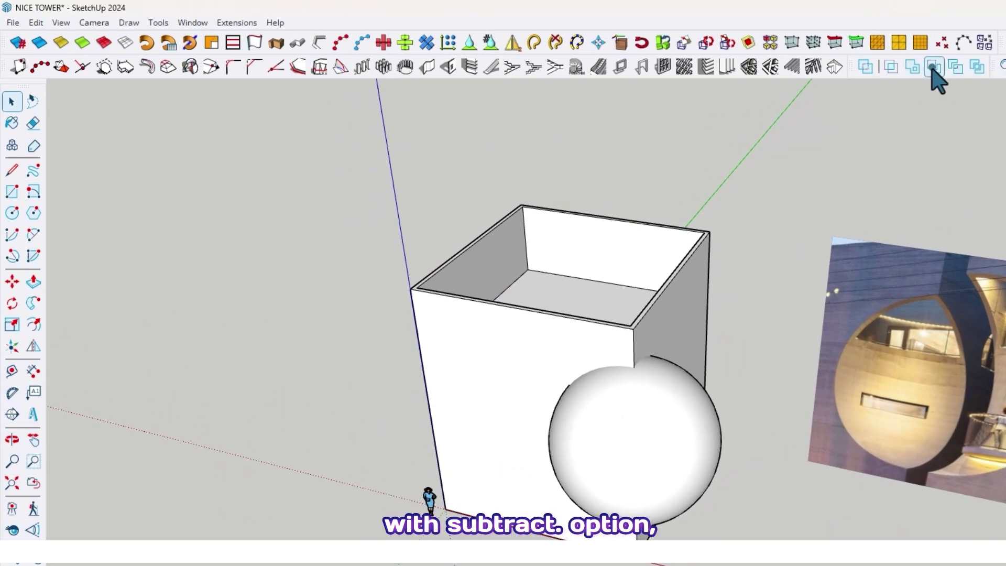
left_click(936, 67)
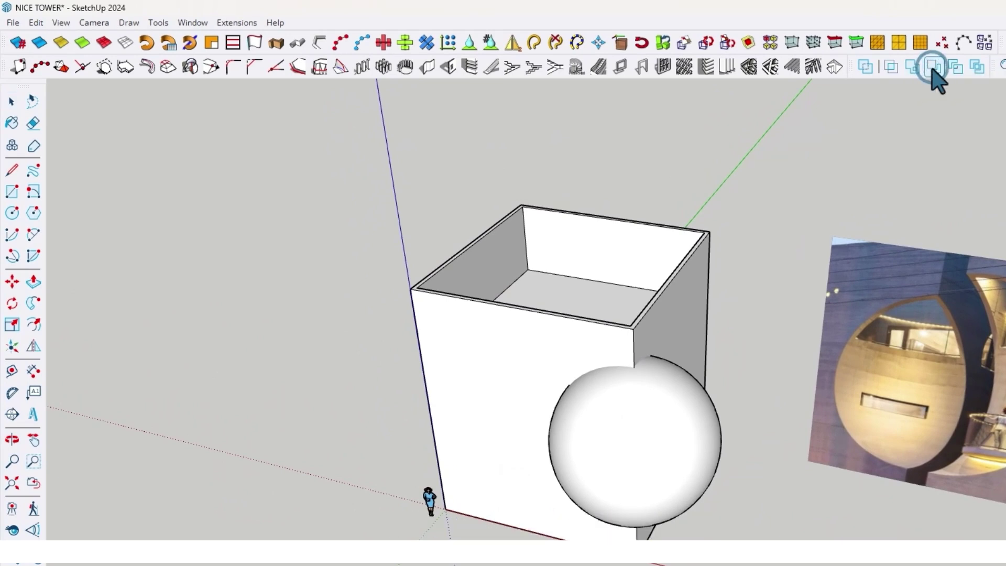
left_click(620, 457)
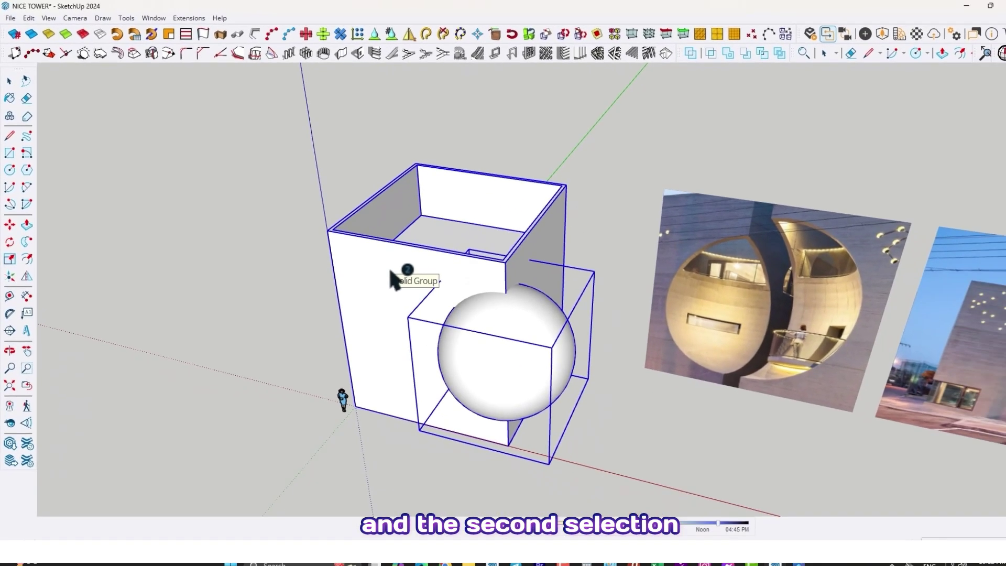
middle_click_drag(380, 260, 403, 268)
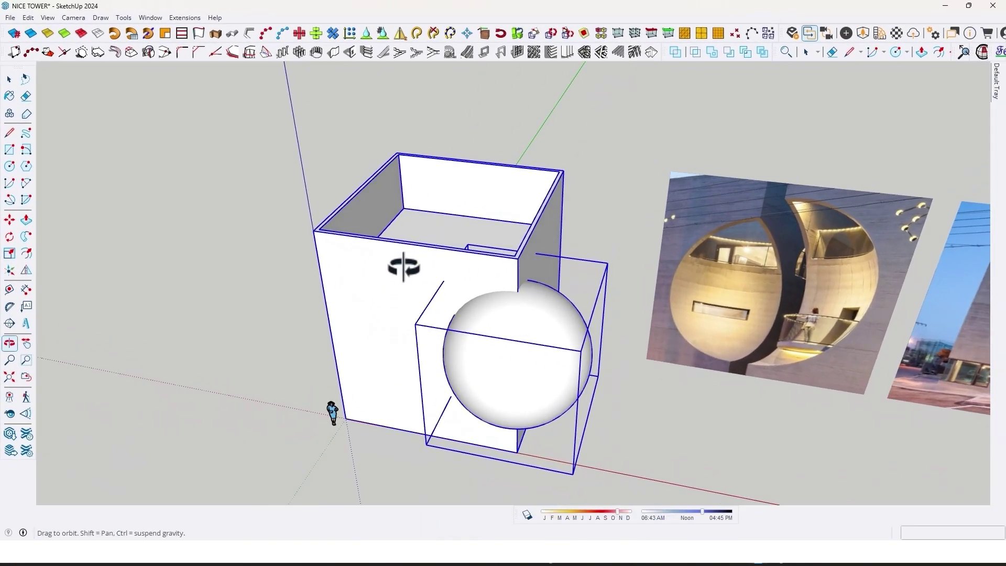
left_click(372, 265)
Move the three reference photos about 1668 cm along the red axis, away from the box
middle_click_drag(507, 190, 534, 269)
scroll(464, 291, "up", 3)
scroll(426, 237, "down", 5)
left_click(537, 280)
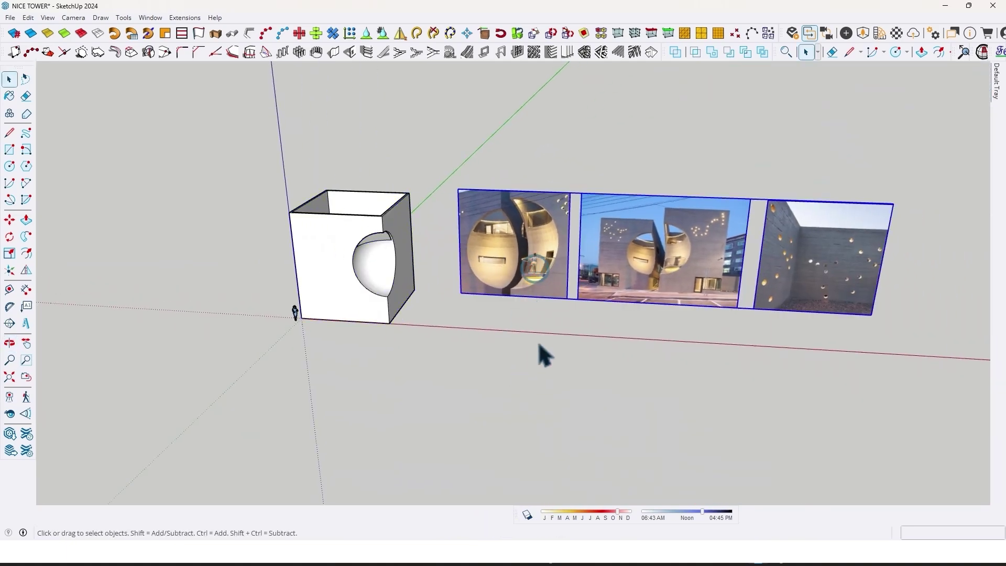
left_click(519, 399)
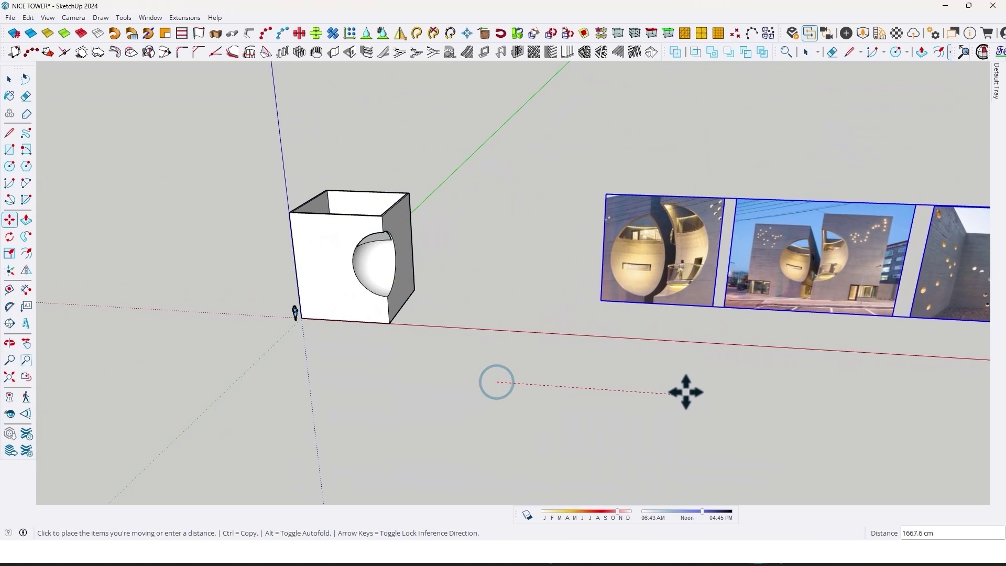
left_click(687, 392)
Make a flipped copy of the carved box along the red axis, with the mirror plane about 672 cm out beside the opening
scroll(346, 246, "up", 4)
left_click(501, 395)
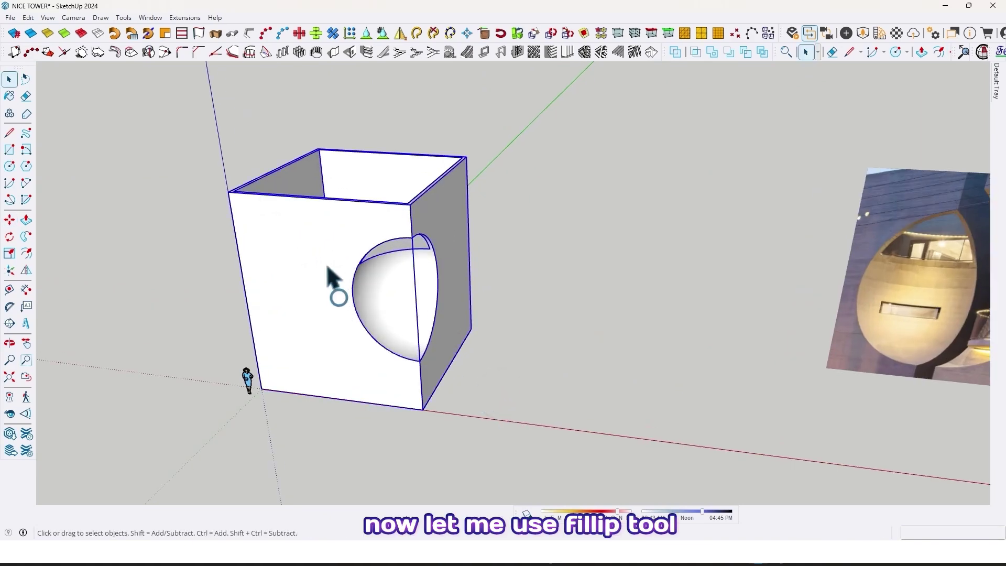
middle_click_drag(328, 267, 264, 286)
left_click(26, 270)
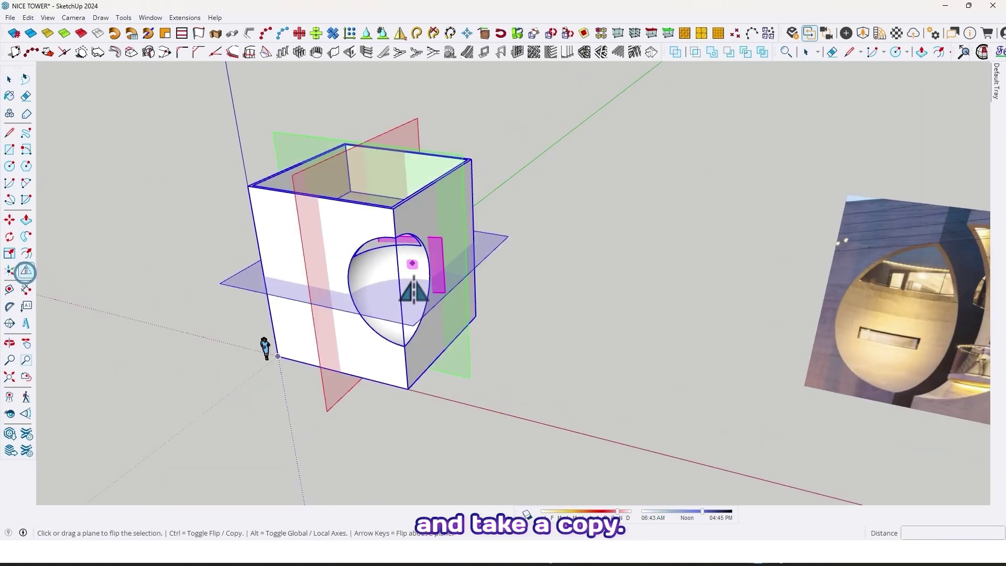
scroll(411, 315, "down", 3)
left_click_drag(431, 413, 442, 412)
key("ctrl")
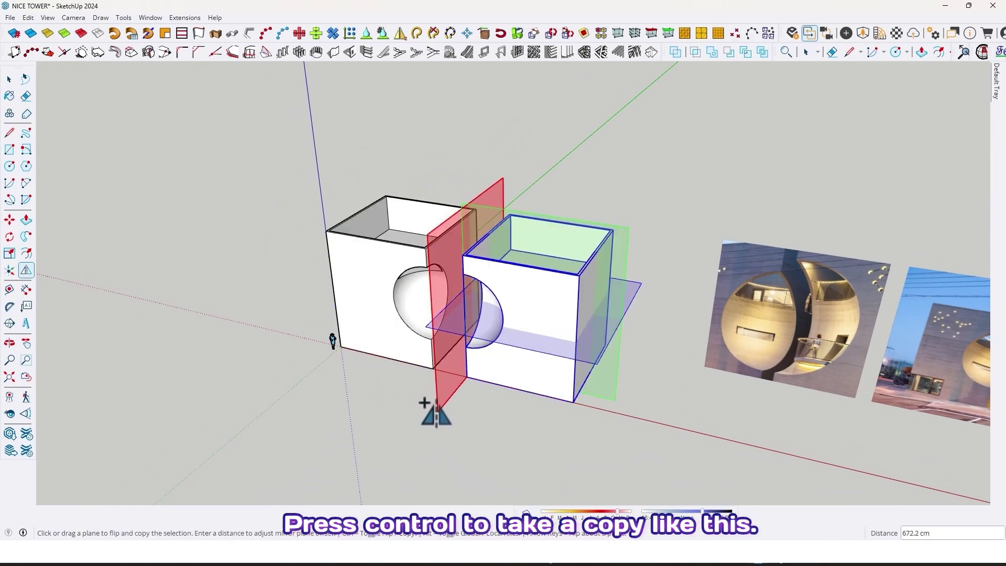
Open the original box's group and copy the rear edge of its recessed floor about 655 cm toward the front along the green axis
middle_click_drag(420, 411, 675, 393)
middle_click_drag(557, 291, 344, 520)
scroll(436, 263, "up", 3)
middle_click_drag(436, 264, 386, 283)
double_click(428, 249)
key("m")
left_click(394, 206)
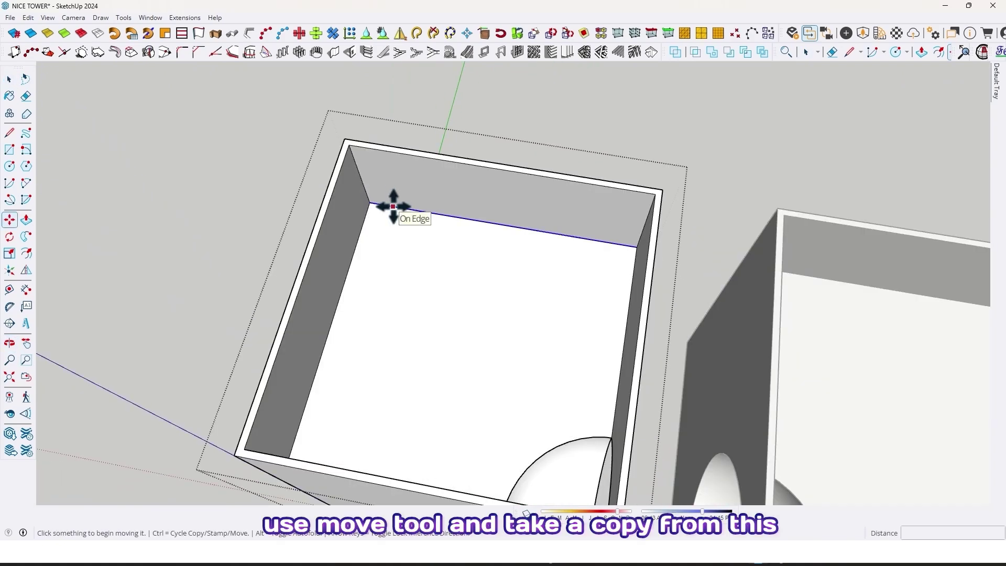
key("ctrl")
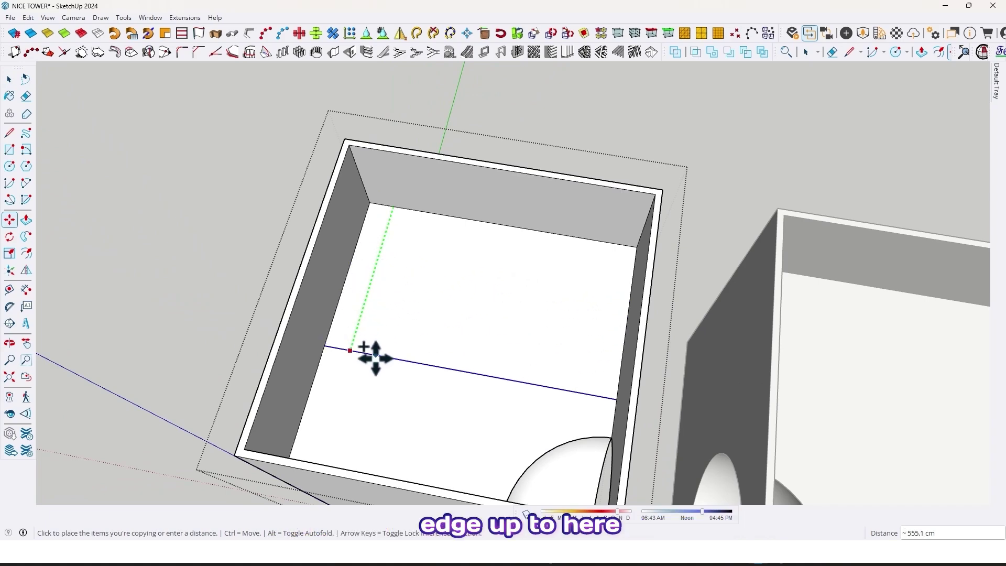
left_click(374, 386)
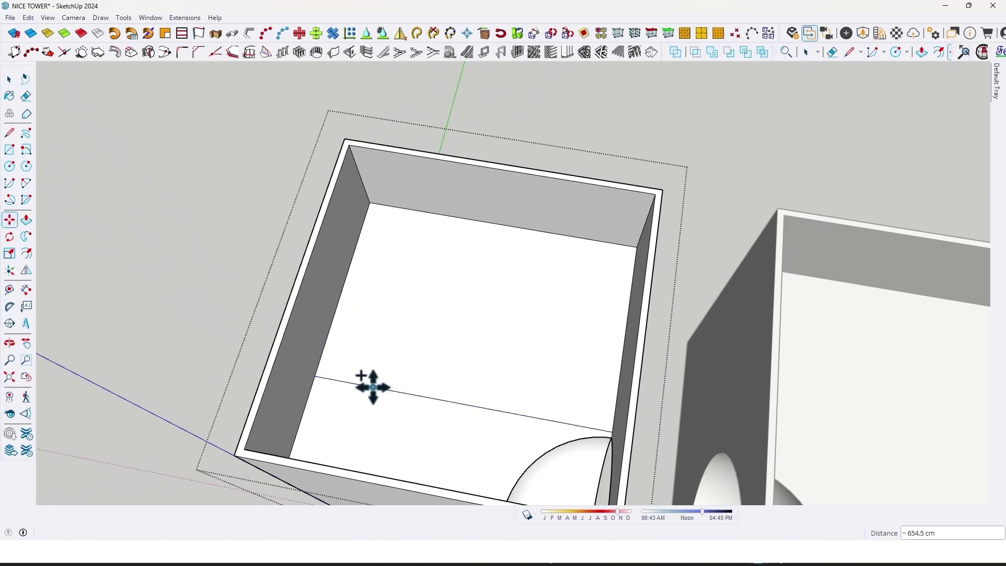
Pull the larger rear part of the recessed floor up about 315 cm
middle_click_drag(371, 386, 382, 328)
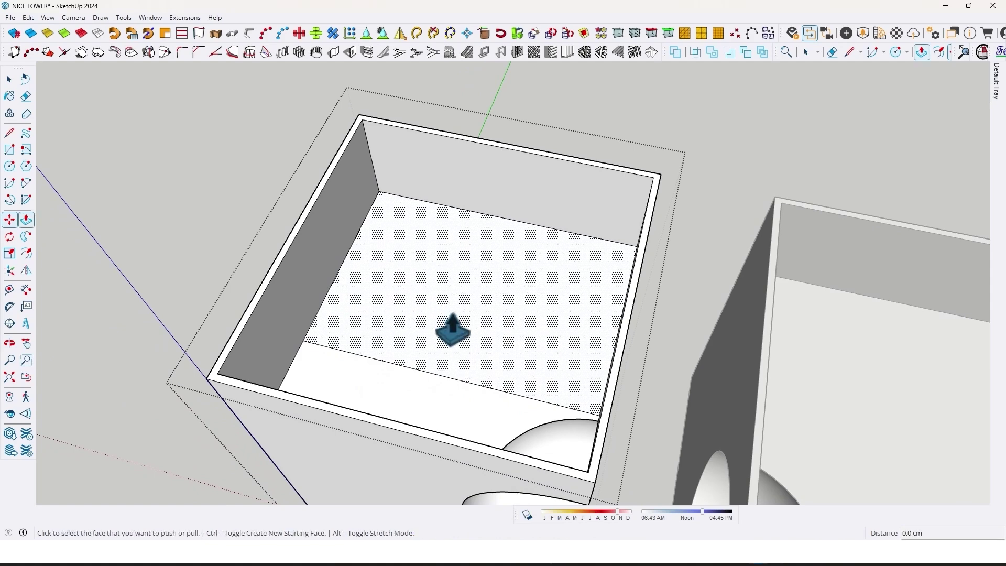
left_click(451, 313)
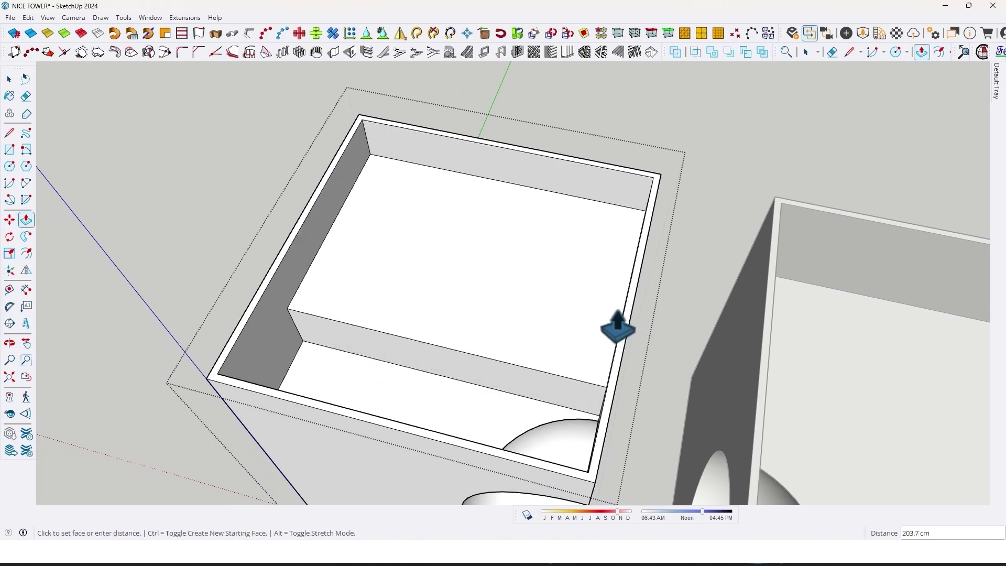
left_click(599, 298)
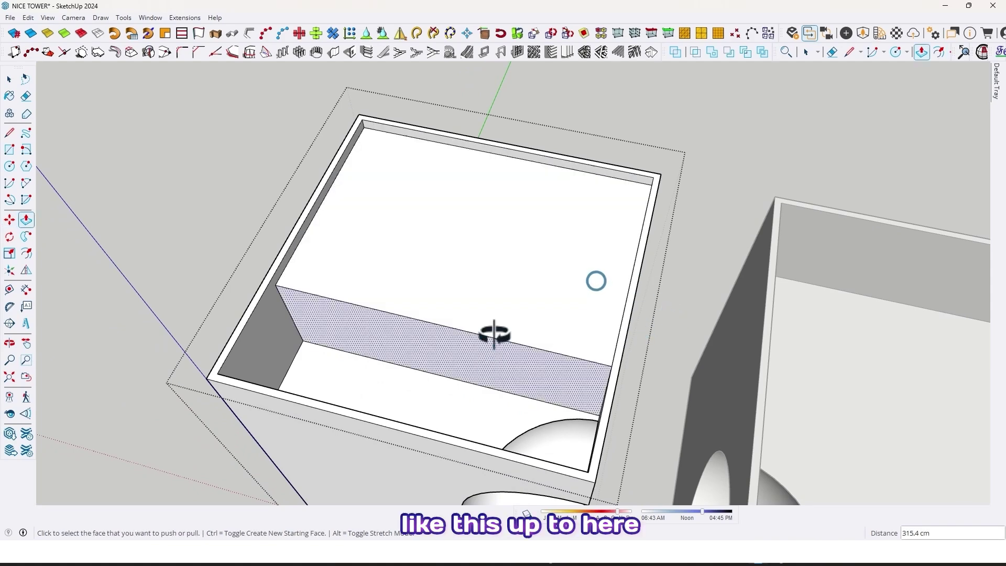
Examine the glazed upper window behind the spherical opening in the first reference photo
middle_click_drag(490, 332, 633, 307)
scroll(634, 308, "down", 5)
middle_click_drag(519, 263, 168, 240, "shift")
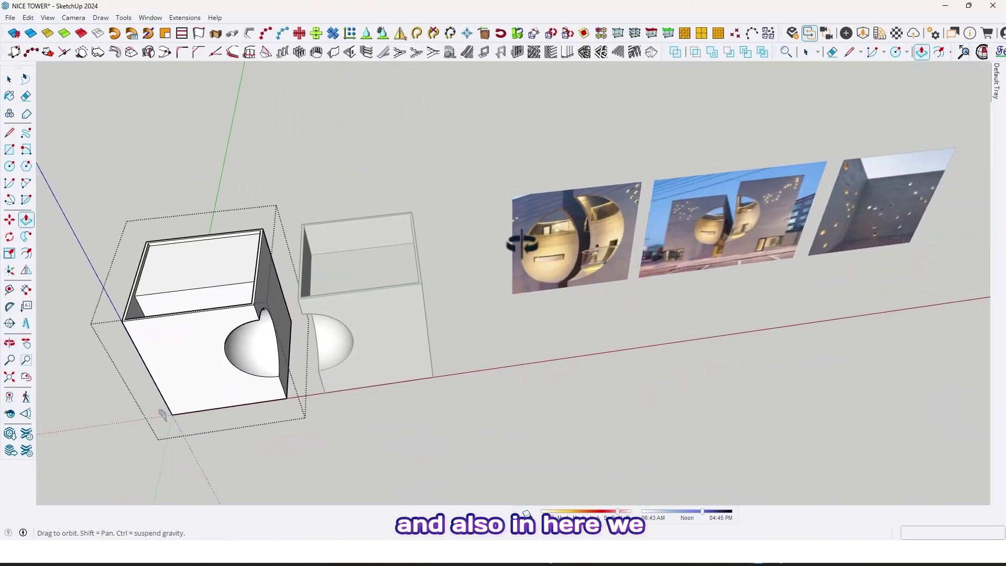
scroll(488, 199, "up", 10)
middle_click_drag(521, 240, 463, 298)
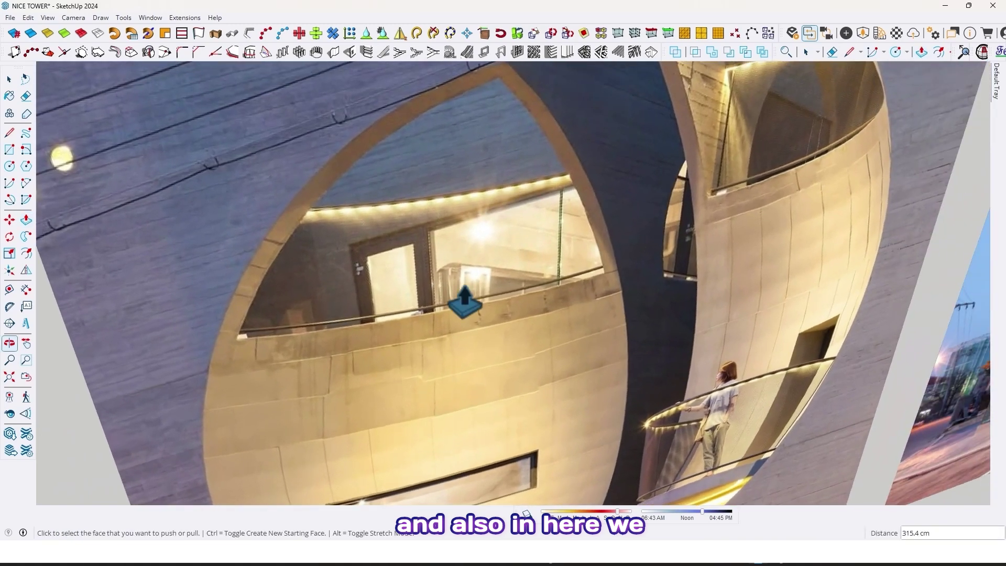
key("space")
scroll(483, 231, "down", 10)
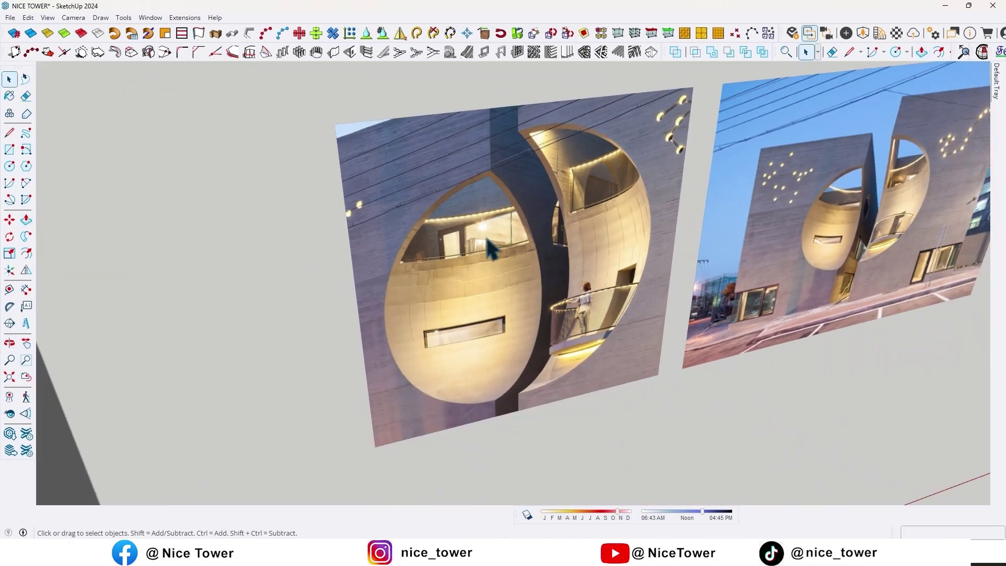
Draw a window rectangle on the raised volume's front face, starting from its lower corner beside the spherical opening
middle_click_drag(442, 269, 499, 297)
scroll(411, 274, "up", 4)
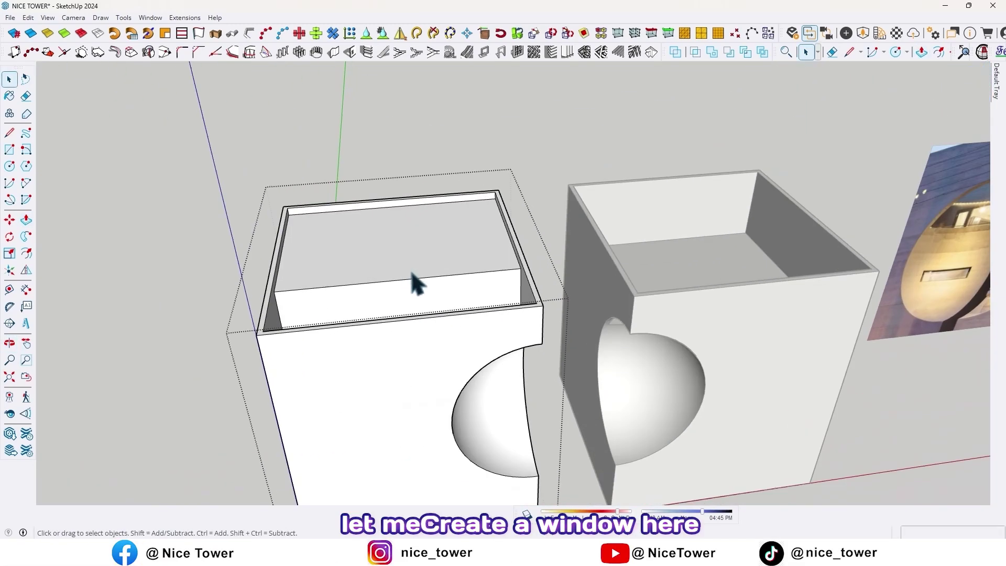
middle_click_drag(412, 276, 561, 313)
scroll(540, 361, "up", 3)
scroll(562, 309, "up", 3)
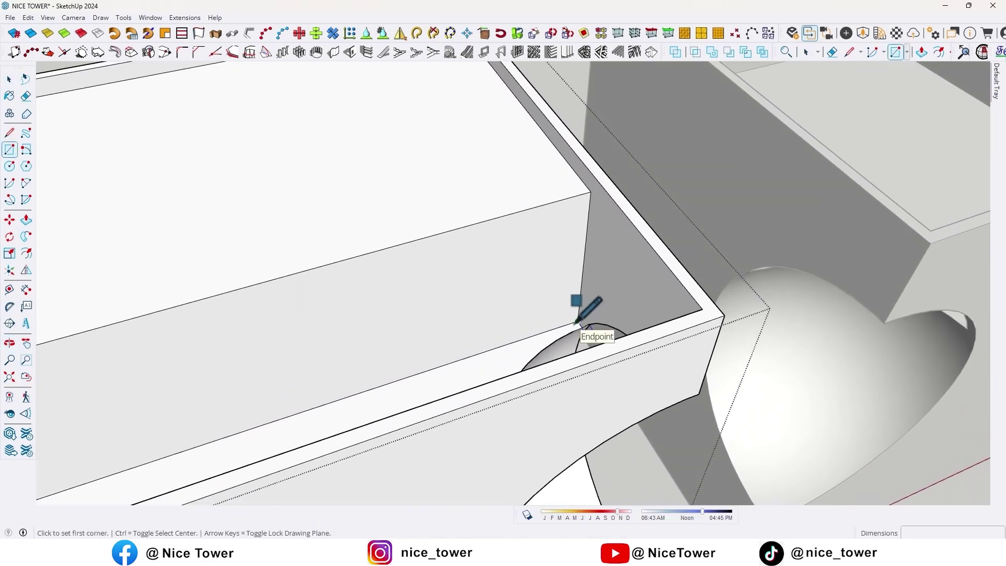
scroll(389, 317, "down", 1)
middle_click_drag(389, 317, 491, 302)
left_click(407, 304)
scroll(407, 304, "down", 2)
Build a window frame on the selected rectangle with Panel Divider: 1 row, 5 columns, frame depth 7, frame width 5, located at the back
key("space")
left_click(486, 321)
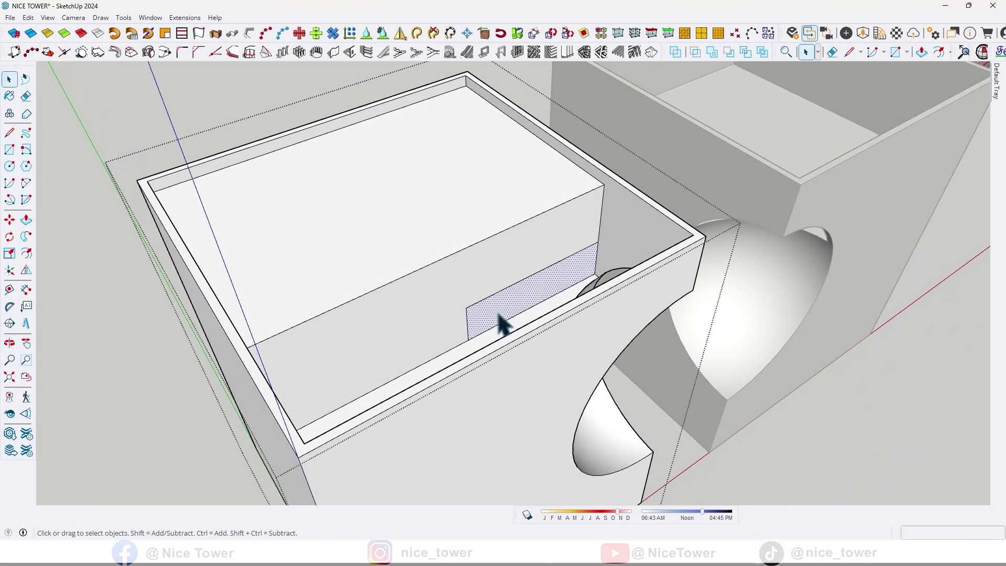
scroll(499, 321, "up", 2)
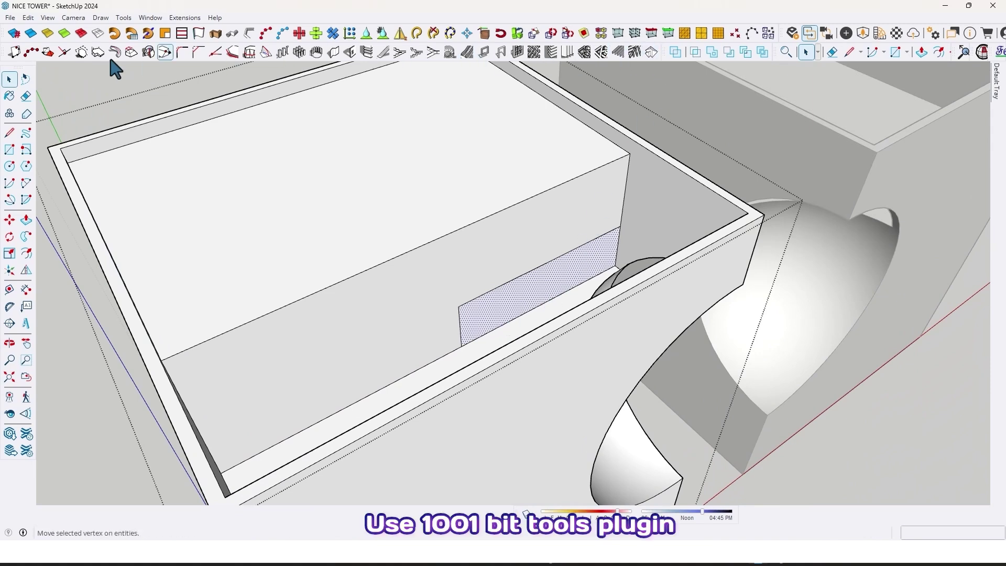
left_click(518, 53)
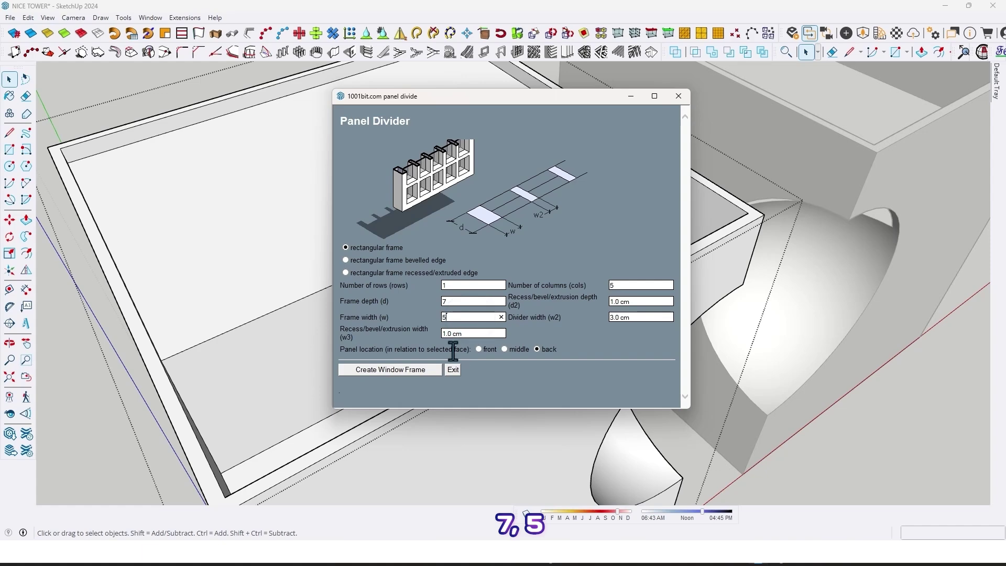
left_click(392, 371)
middle_click_drag(386, 371, 475, 274)
left_click(552, 126)
scroll(498, 342, "up", 4)
scroll(475, 273, "down", 2)
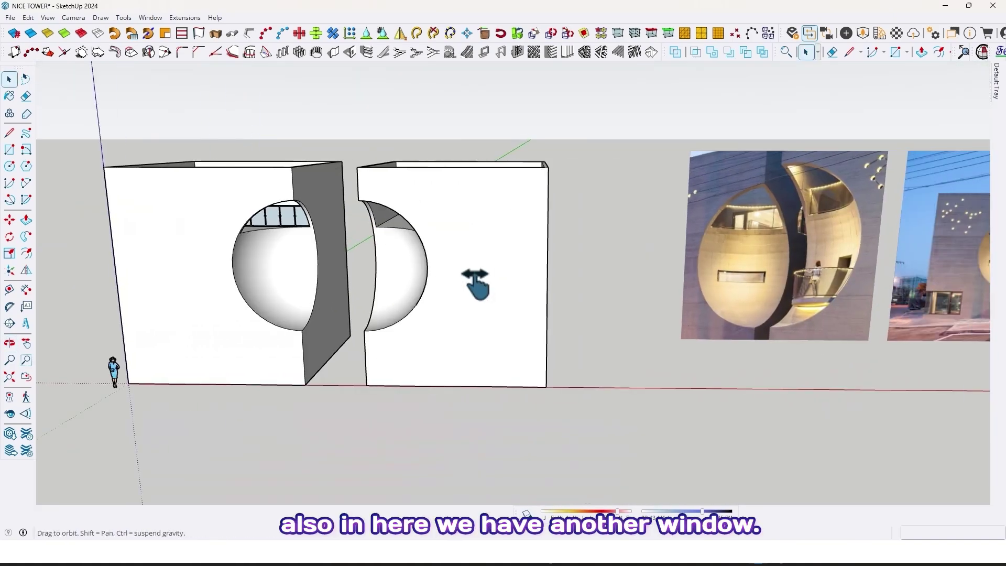
Draw a rectangle at the base of the original block's front wall near the facing corner and pull it out about 367 cm into a box
scroll(756, 319, "up", 10)
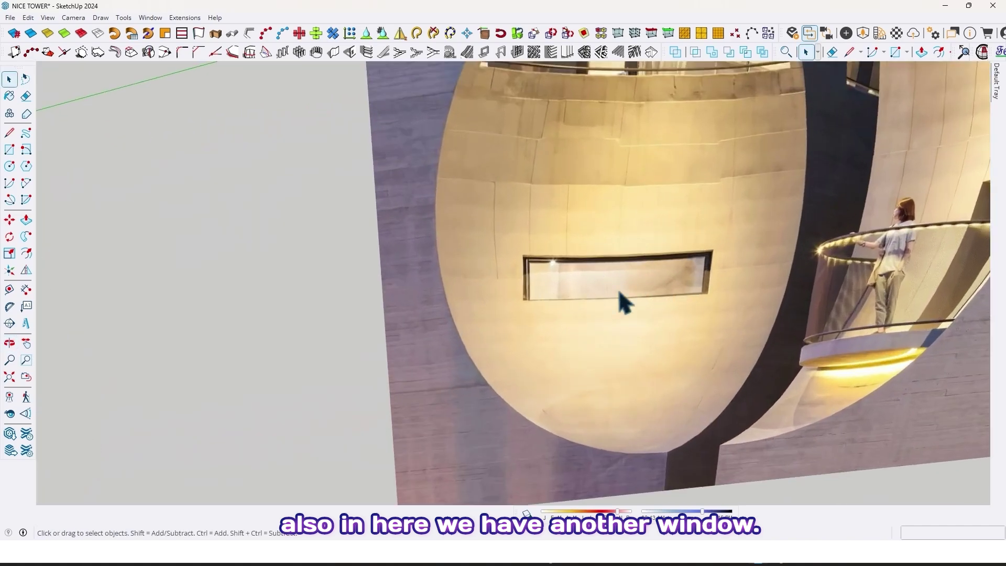
scroll(624, 304, "up", 2)
scroll(587, 268, "down", 8)
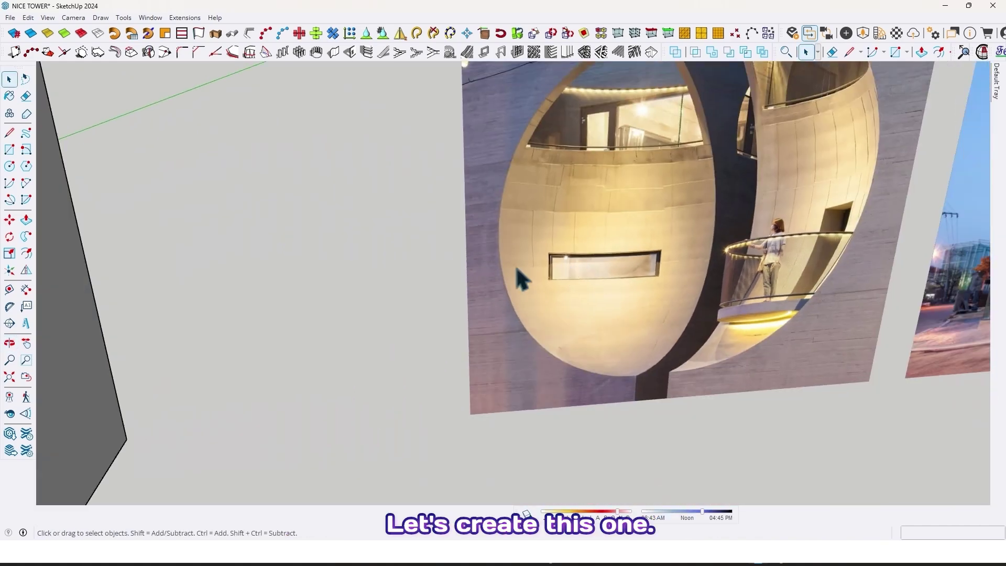
scroll(577, 275, "down", 10)
middle_click_drag(454, 281, 607, 218)
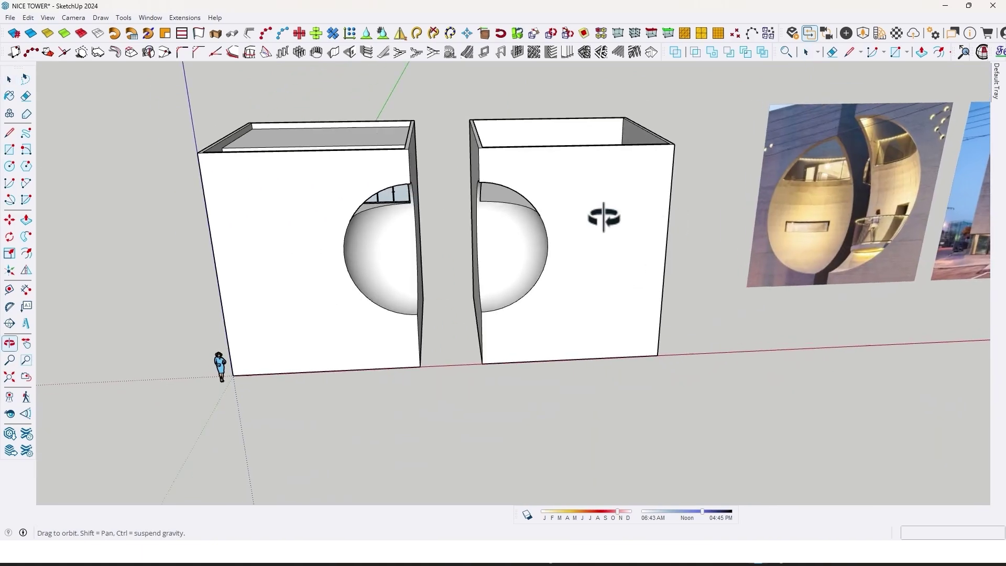
scroll(362, 252, "up", 6)
scroll(420, 278, "down", 2)
middle_click_drag(420, 278, 451, 340)
scroll(483, 360, "up", 2)
scroll(464, 346, "up", 3)
key("r")
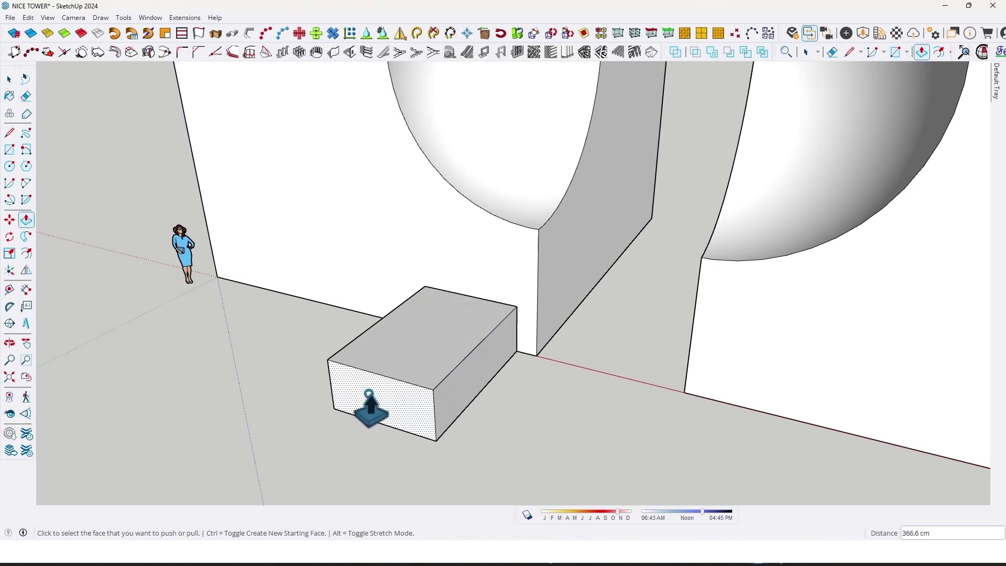
Adjust the small box's faces, lowering its top about 42 cm and widening it toward the block's corner, and make it a group
left_click(369, 393)
middle_click_drag(369, 394, 466, 362)
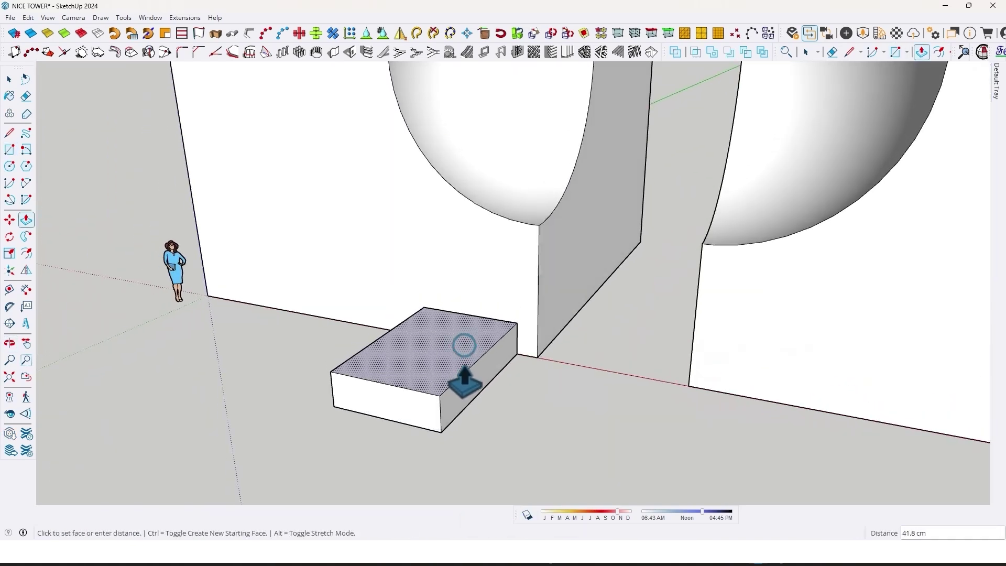
key("space")
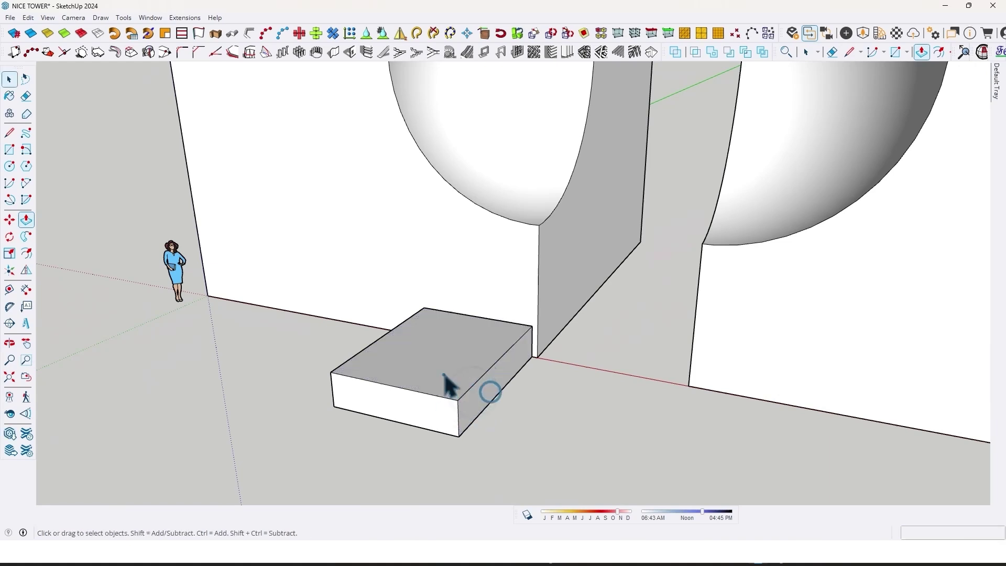
right_click(446, 385)
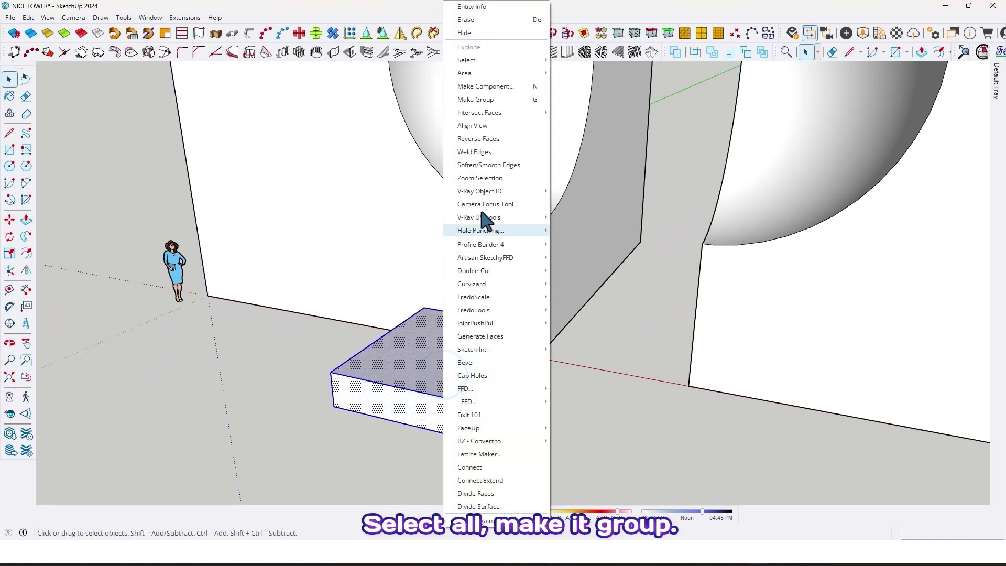
left_click(477, 101)
Rotate the small box group 45 degrees about its vertical axis
scroll(463, 293, "down", 4)
middle_click_drag(463, 294, 463, 383)
scroll(463, 304, "down", 3)
scroll(468, 353, "up", 3)
scroll(516, 411, "up", 1)
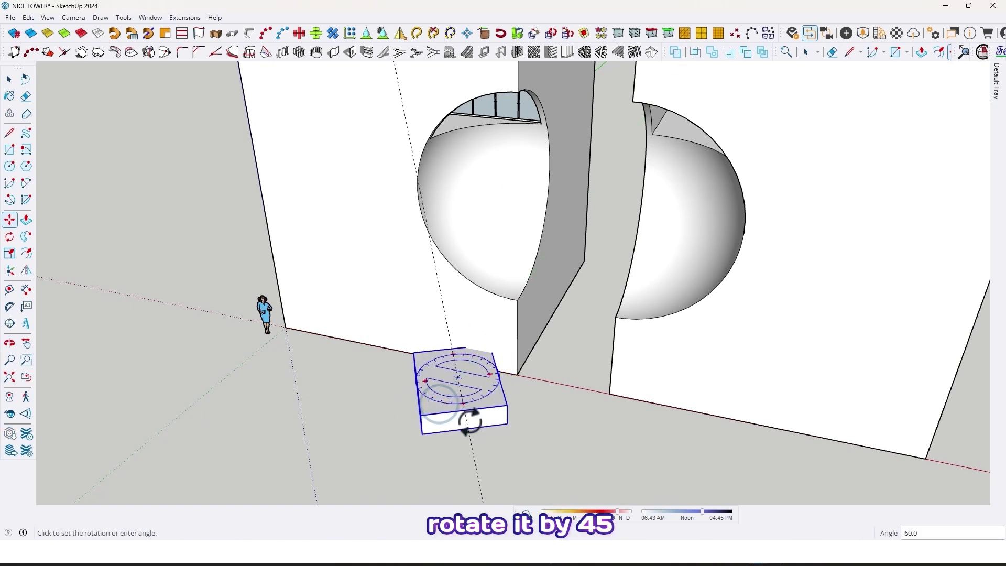
key("Return")
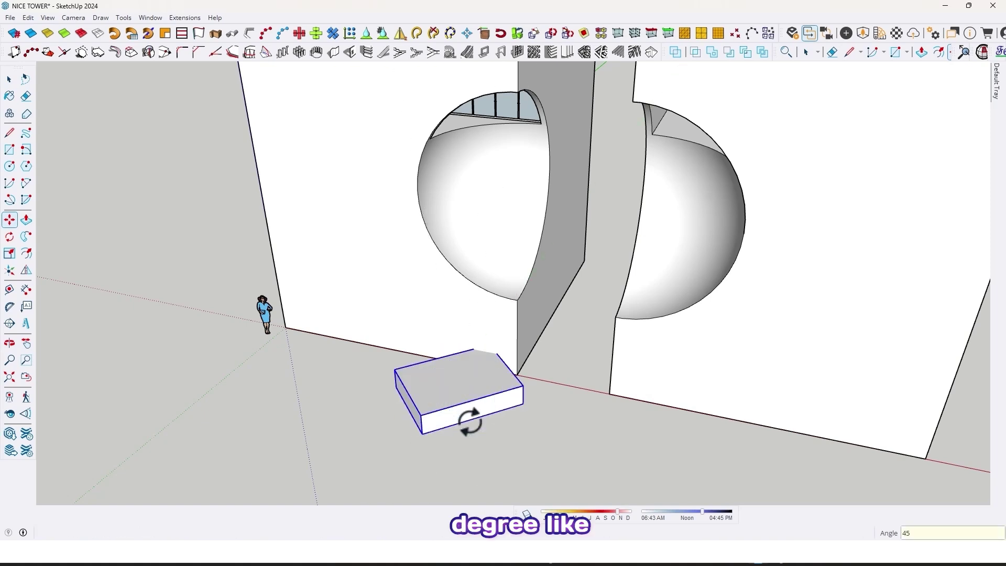
scroll(470, 422, "down", 3)
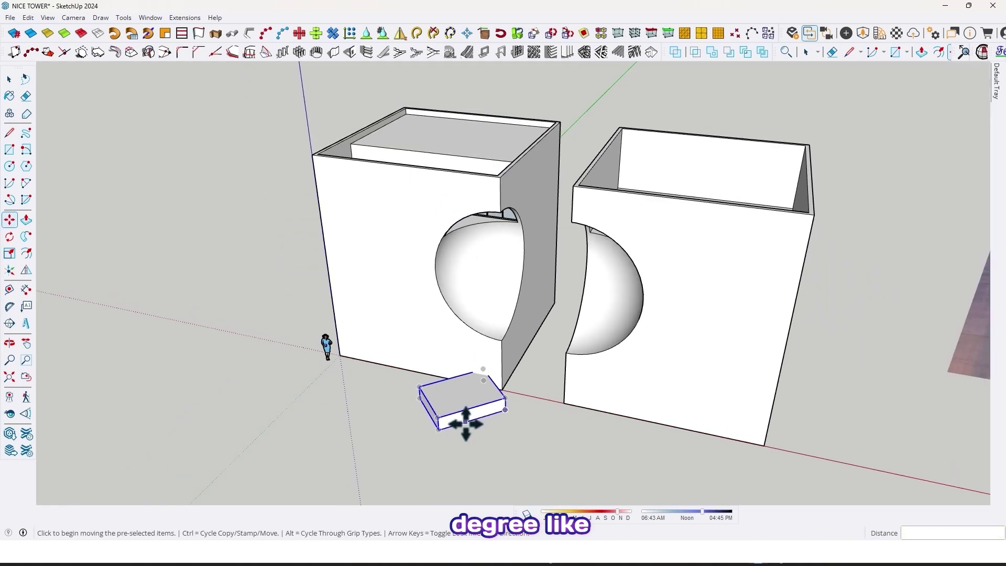
Raise the rotated box straight up to the middle height of the spherical opening
middle_click_drag(470, 418, 587, 367)
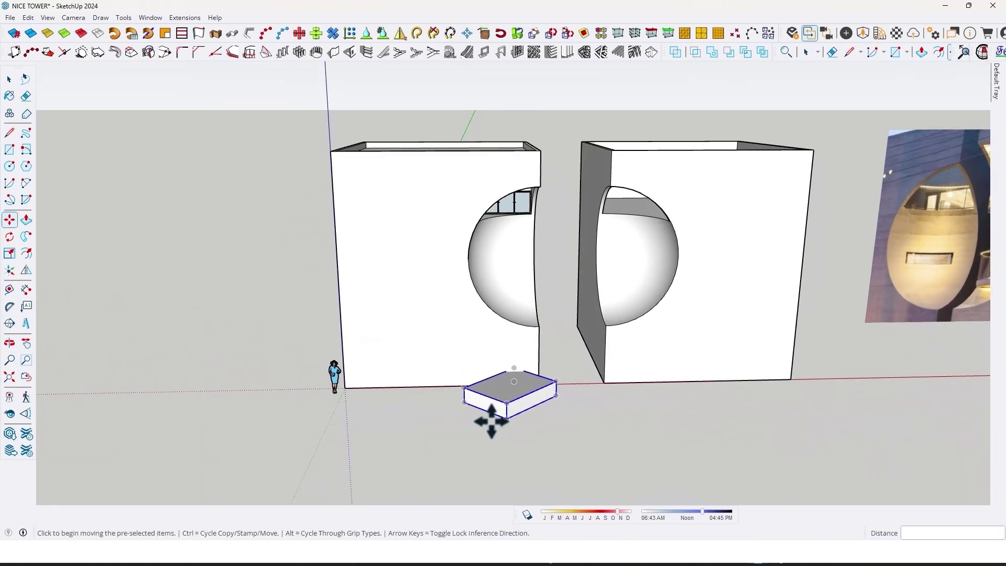
left_click(507, 401)
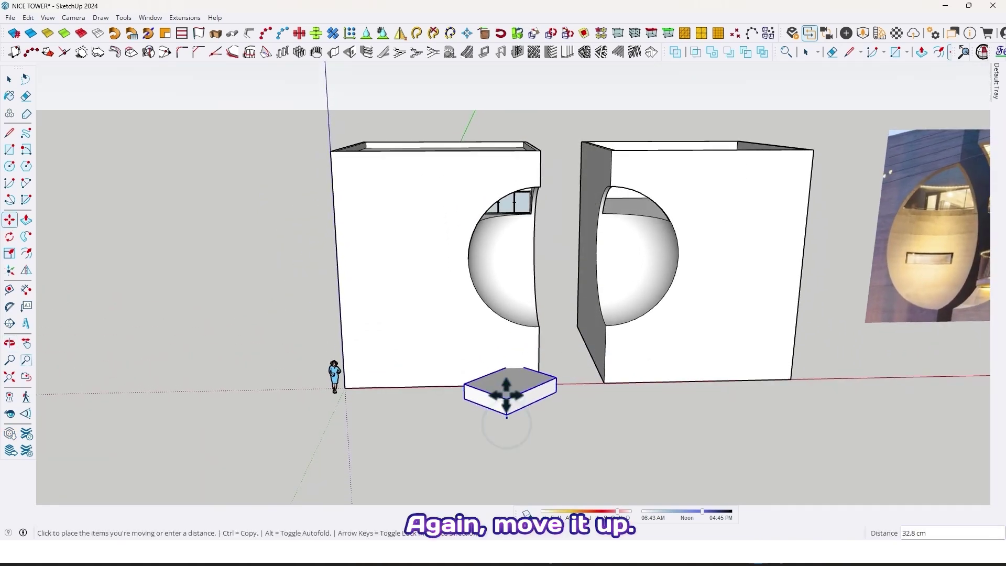
middle_click_drag(467, 304, 359, 444)
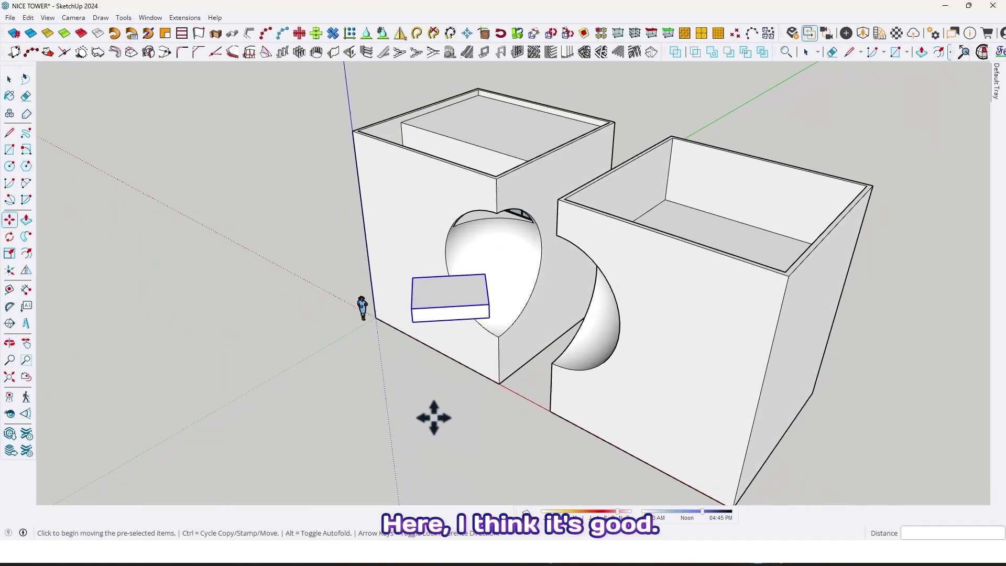
Move the rotated box horizontally from the block's bottom corner into the spherical opening
left_click(501, 384)
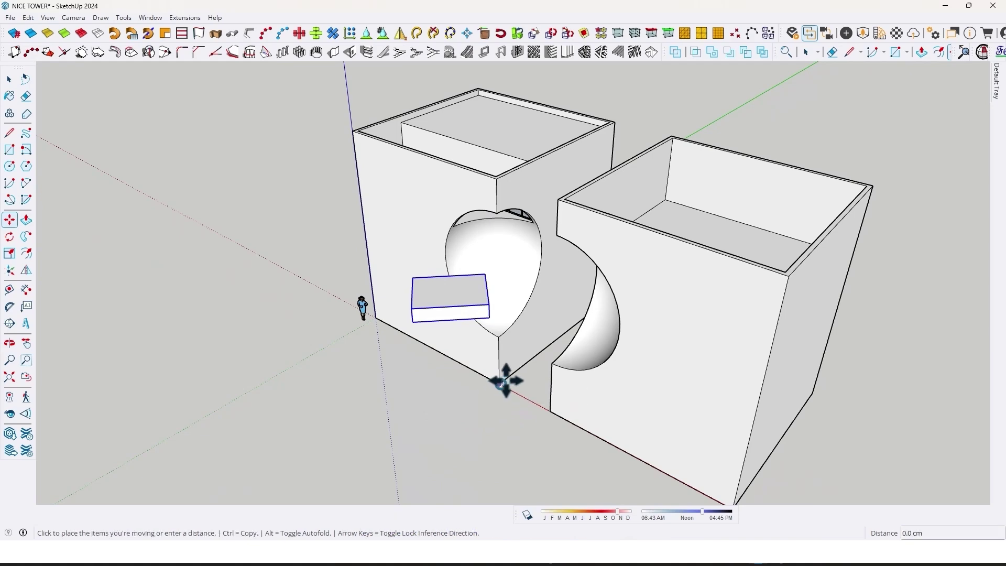
left_click(536, 352)
scroll(487, 288, "up", 5)
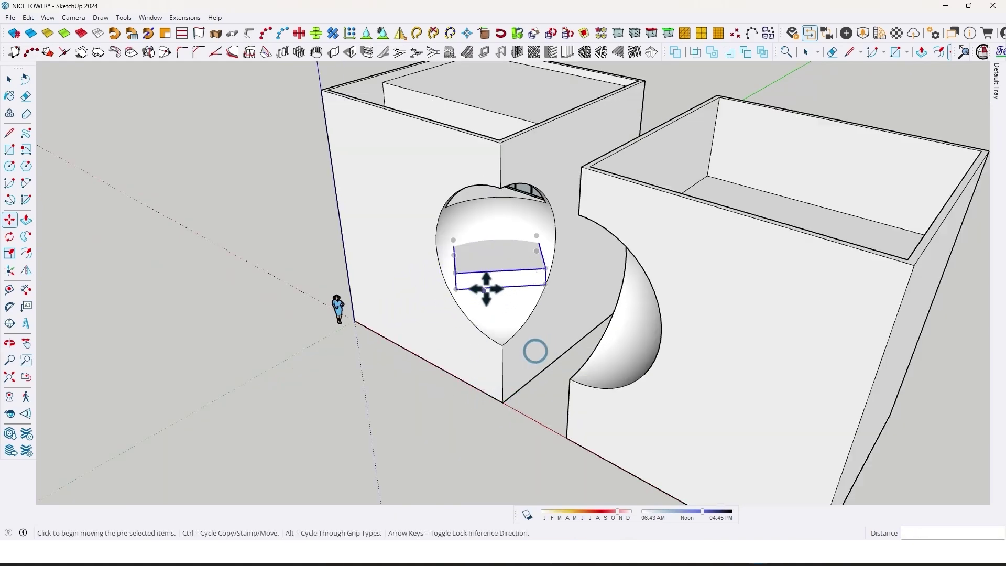
Shift the box horizontally by about 37 cm and another 49 cm to position it across the curved surface of the opening
middle_click_drag(488, 288, 603, 446, "shift")
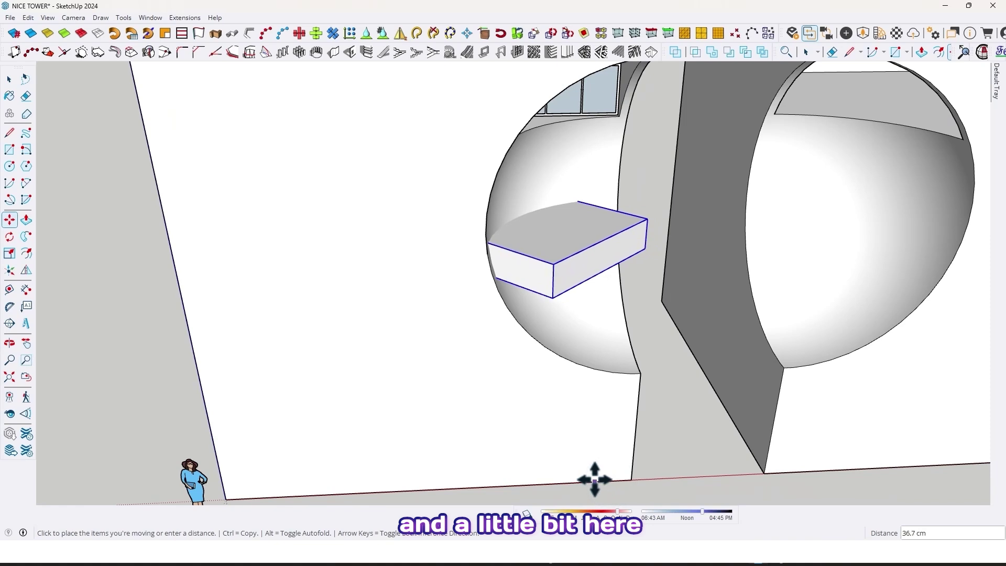
left_click(591, 479)
middle_click_drag(591, 479, 515, 494)
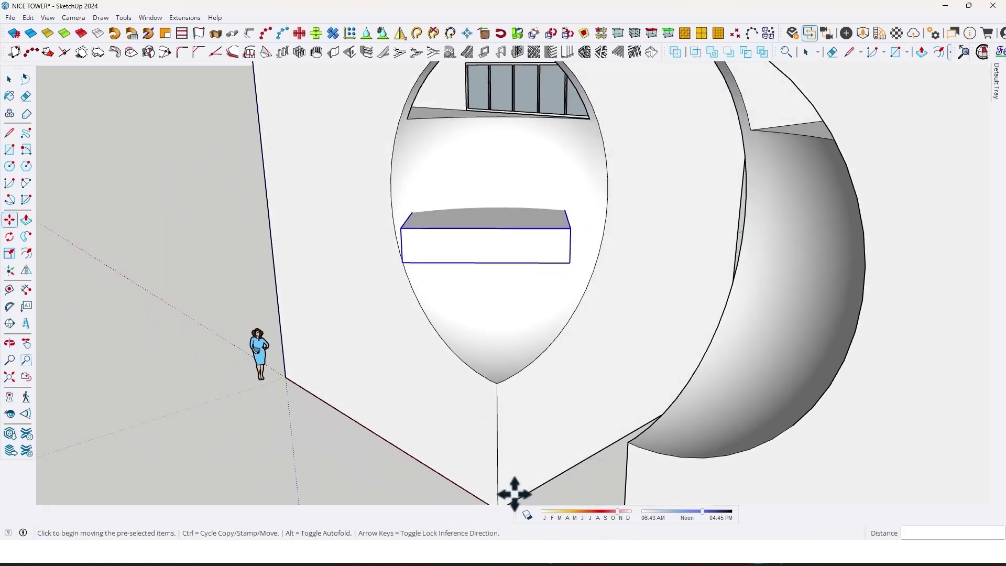
left_click(513, 498)
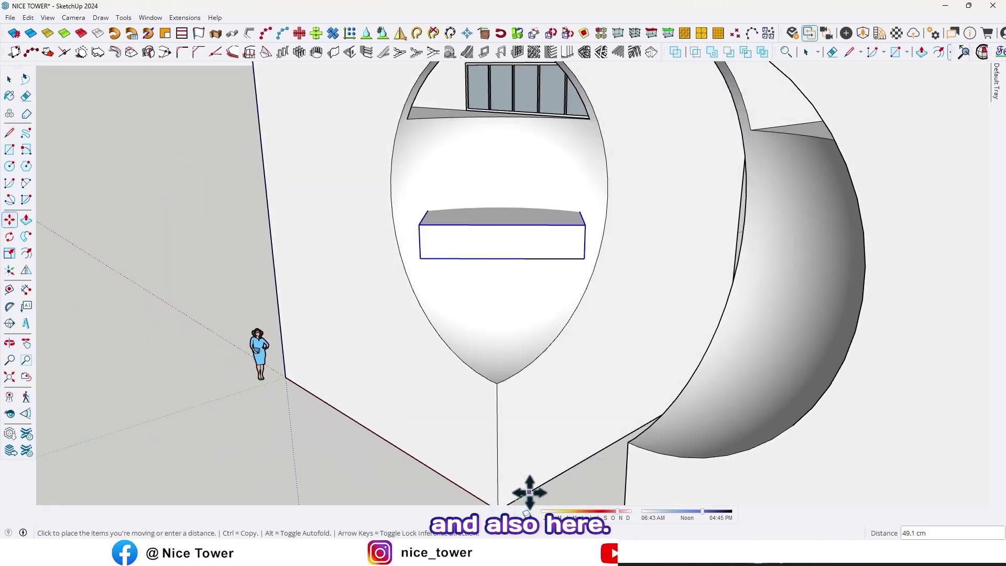
middle_click_drag(527, 493, 584, 280)
Compare the box's size and position in the spherical opening with the narrow horizontal window in the first reference photo
scroll(584, 281, "down", 2)
scroll(584, 281, "down", 3)
middle_click_drag(734, 285, 496, 286, "shift")
scroll(496, 286, "down", 1)
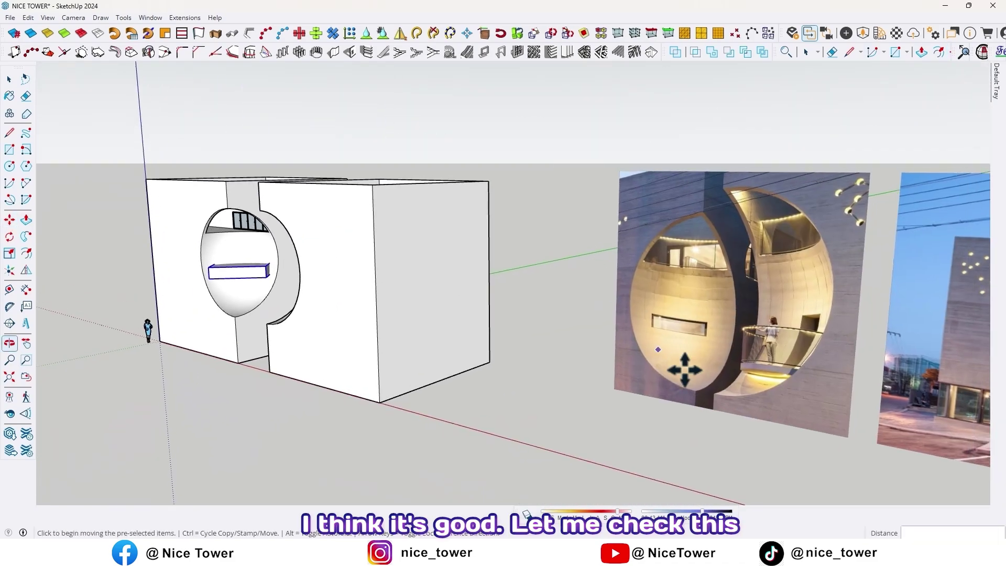
scroll(686, 341, "up", 4)
scroll(688, 324, "up", 1)
scroll(661, 329, "down", 5)
middle_click_drag(660, 328, 855, 436)
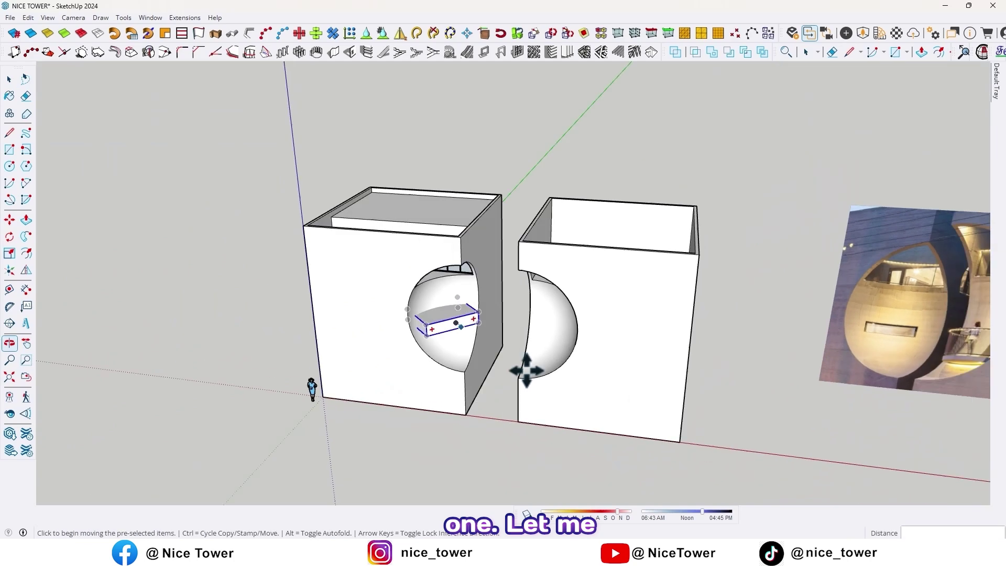
Scale the box's length about its center to about 0.94
scroll(441, 340, "up", 4)
scroll(438, 340, "up", 3)
middle_click_drag(387, 320, 397, 312)
type("d")
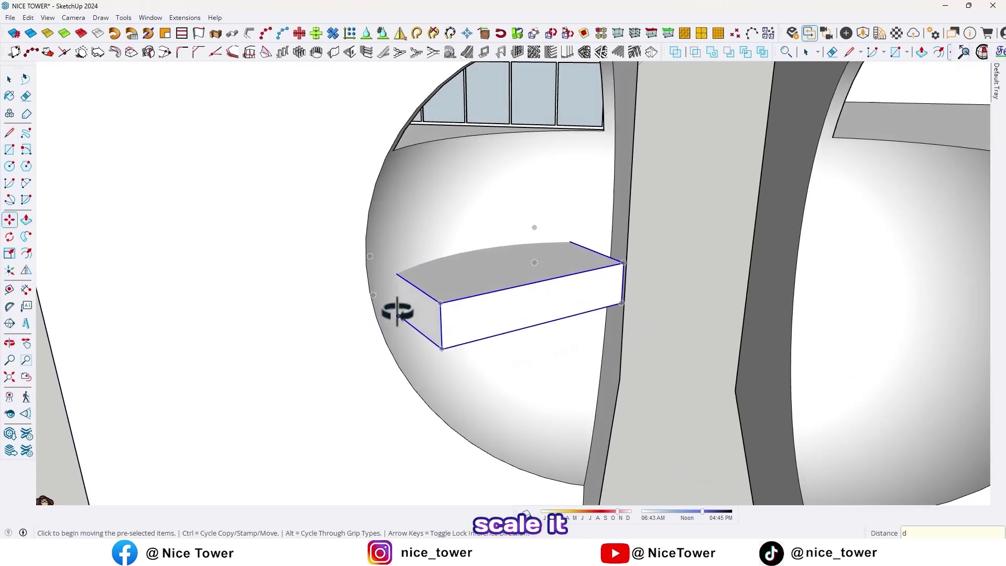
key("space")
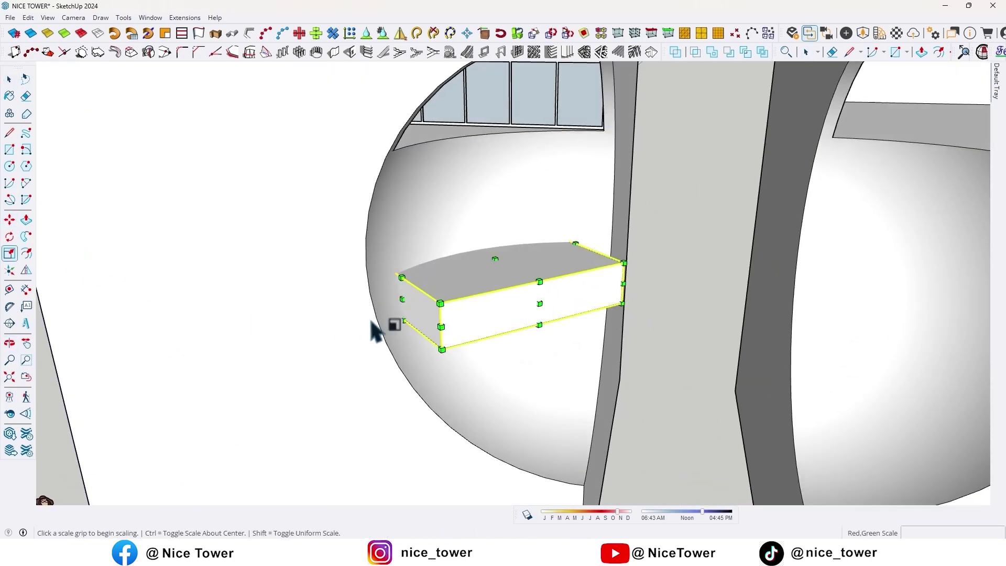
left_click(403, 300)
key("ctrl")
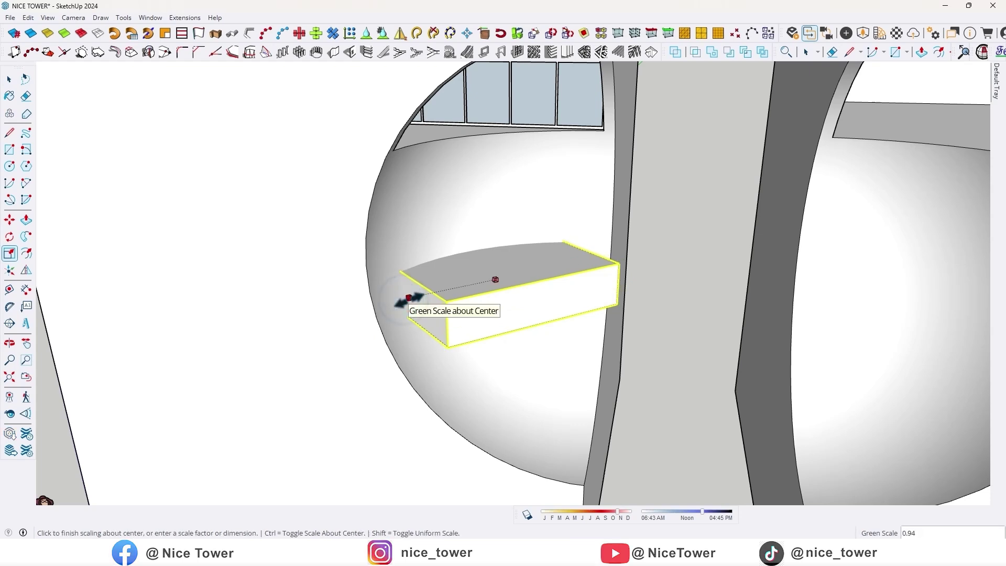
left_click(409, 298)
Scale the box's height about its center by about 1.26 and again by about 0.90
middle_click_drag(506, 299, 459, 237)
left_click(482, 234)
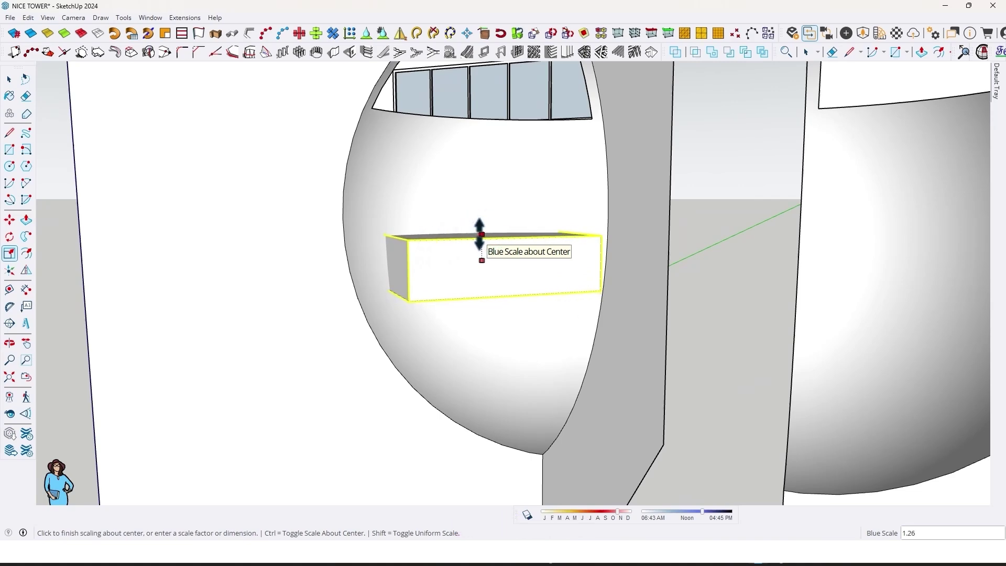
middle_click_drag(464, 272, 498, 260)
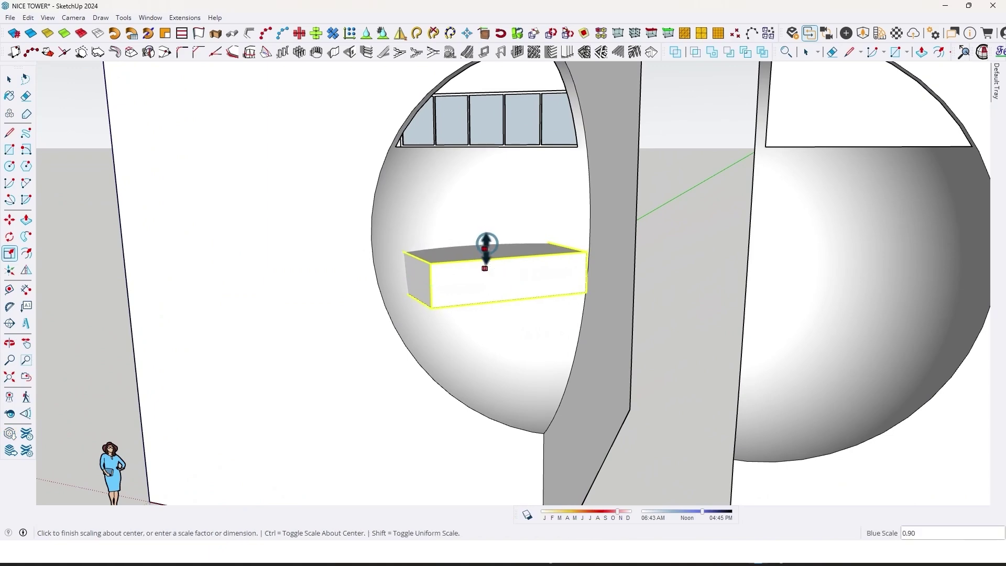
key("space")
scroll(465, 267, "down", 3)
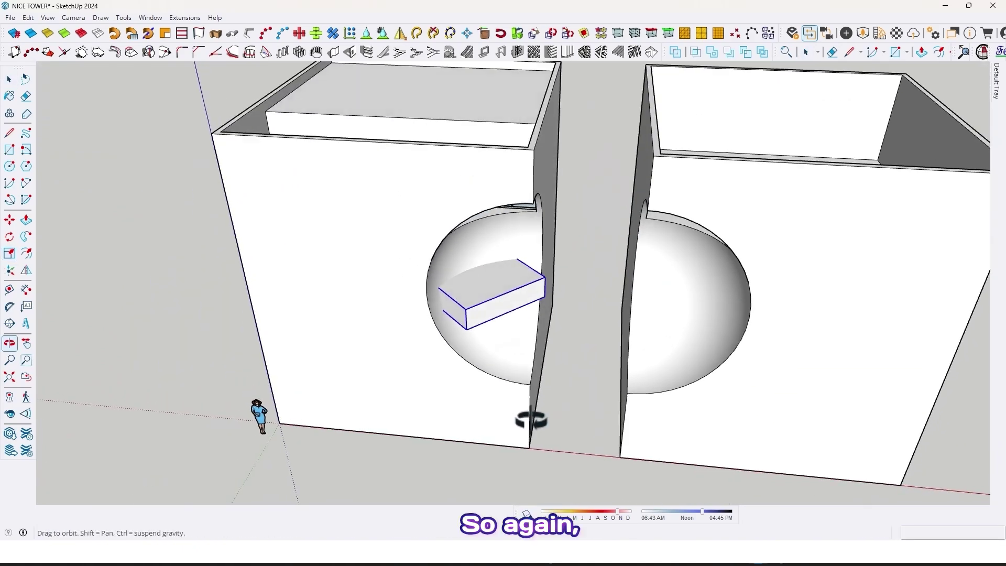
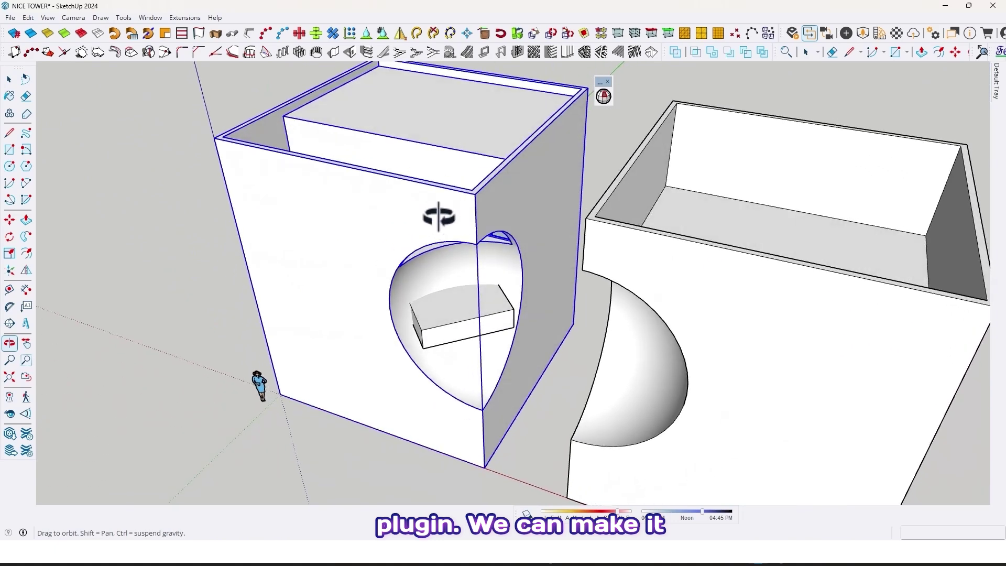
Check the original block with Solid Inspector and examine the flagged surface border around the five-pane window
left_click(604, 97)
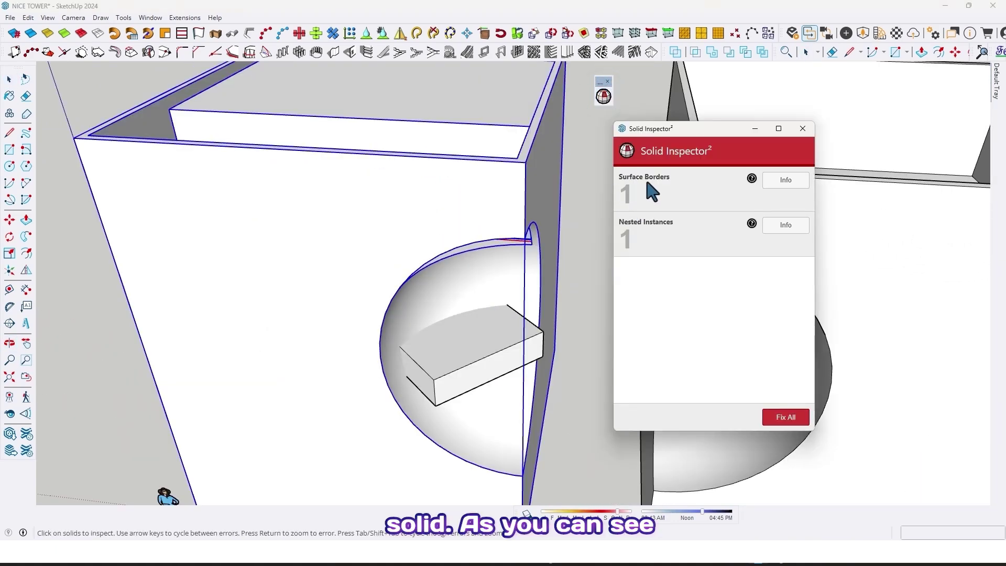
middle_click_drag(456, 227, 426, 278)
scroll(487, 306, "up", 3)
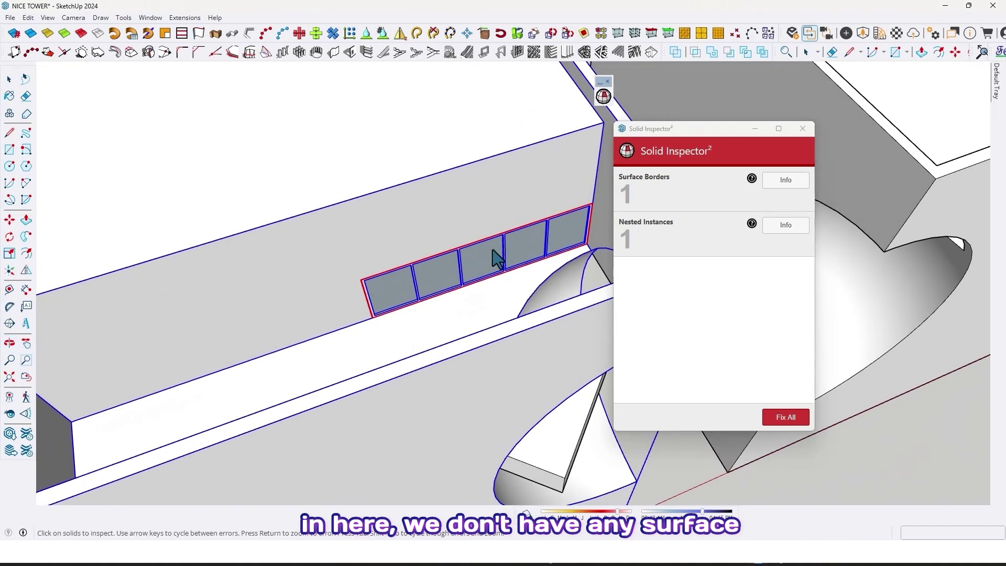
middle_click_drag(518, 240, 392, 203)
Inside the original block's group, explode the five-pane window group twice so its parts become loose geometry of the block
key("space")
left_click(551, 174)
middle_click_drag(474, 210, 422, 296)
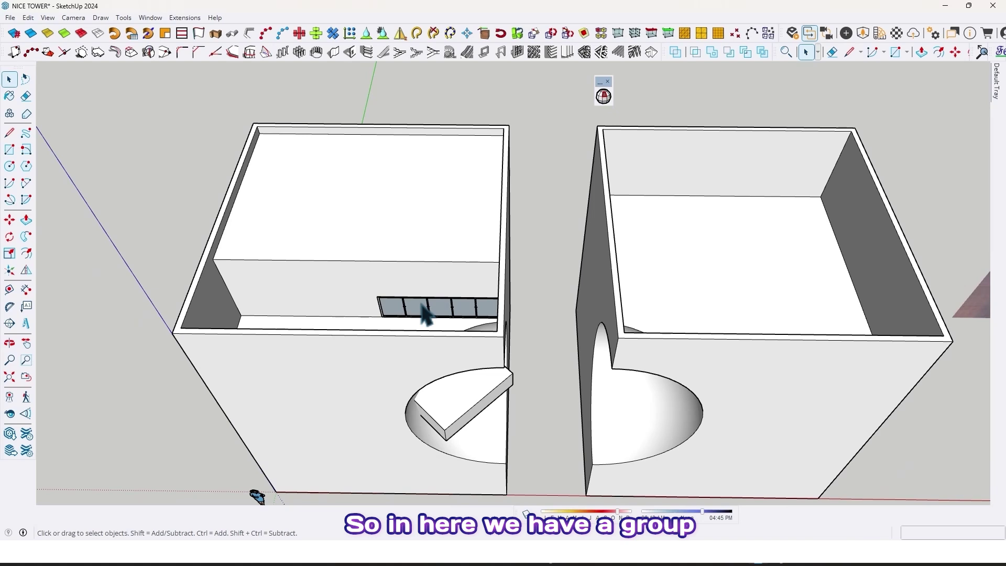
scroll(426, 314, "up", 3)
left_click(417, 242)
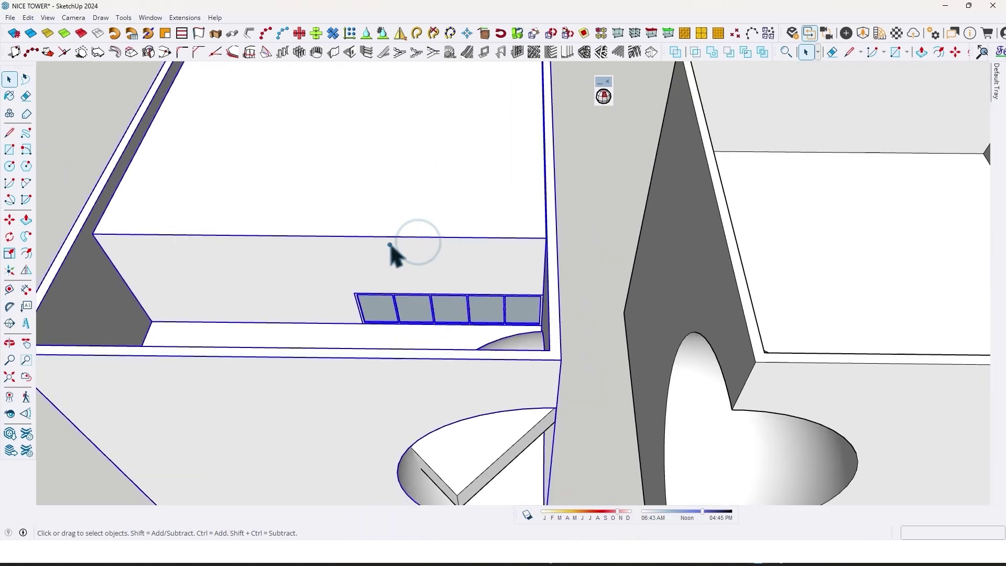
double_click(389, 246)
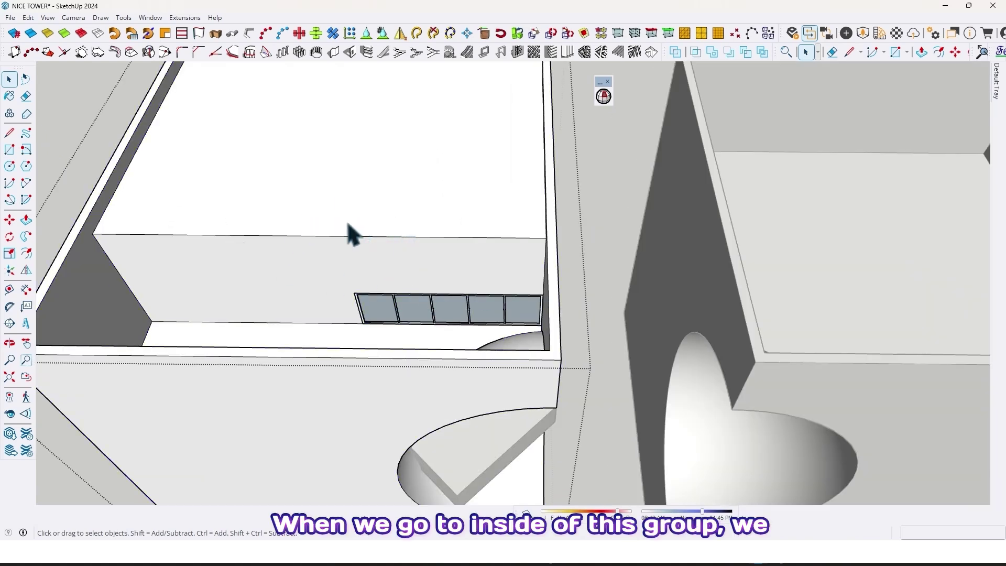
mouse_move(465, 327)
middle_mouse_down()
mouse_move(393, 312)
mouse_move(443, 308)
mouse_move(483, 320)
middle_mouse_up()
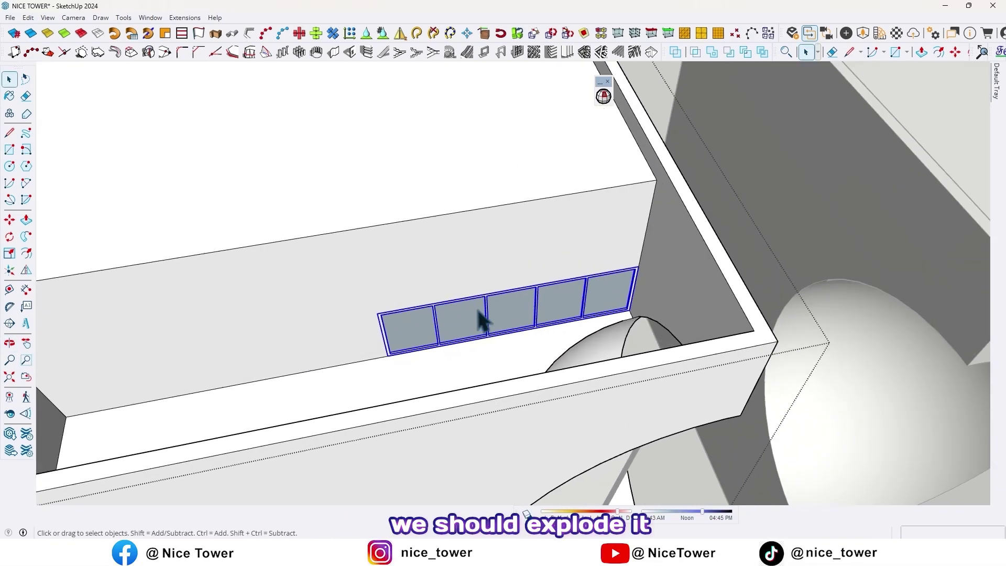
right_click(480, 318)
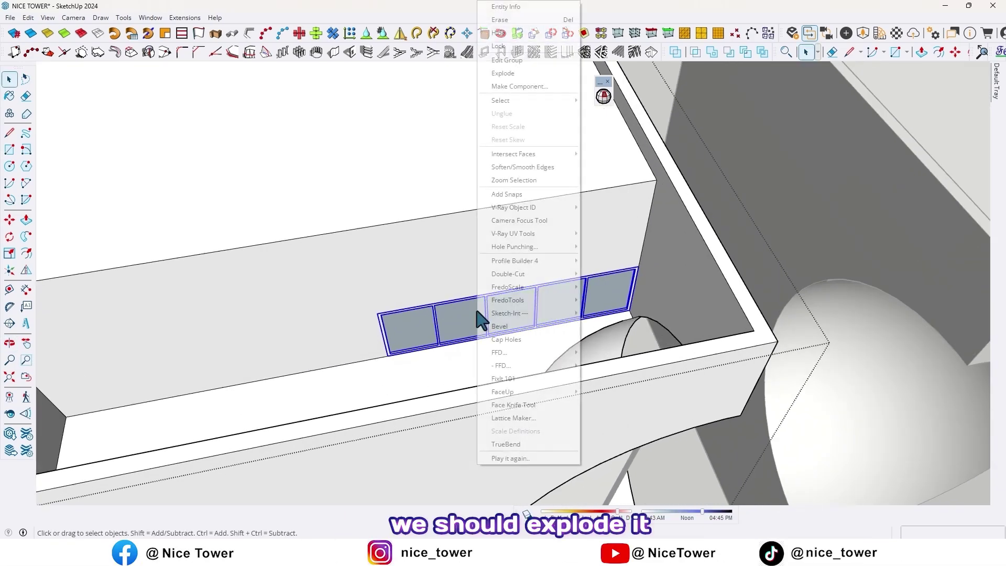
left_click(517, 74)
right_click(465, 342)
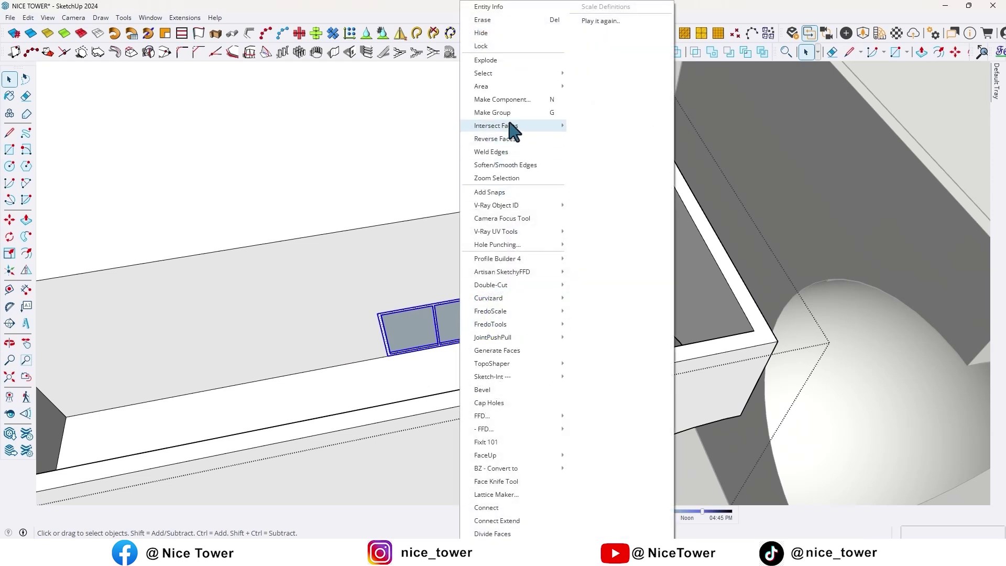
left_click(501, 61)
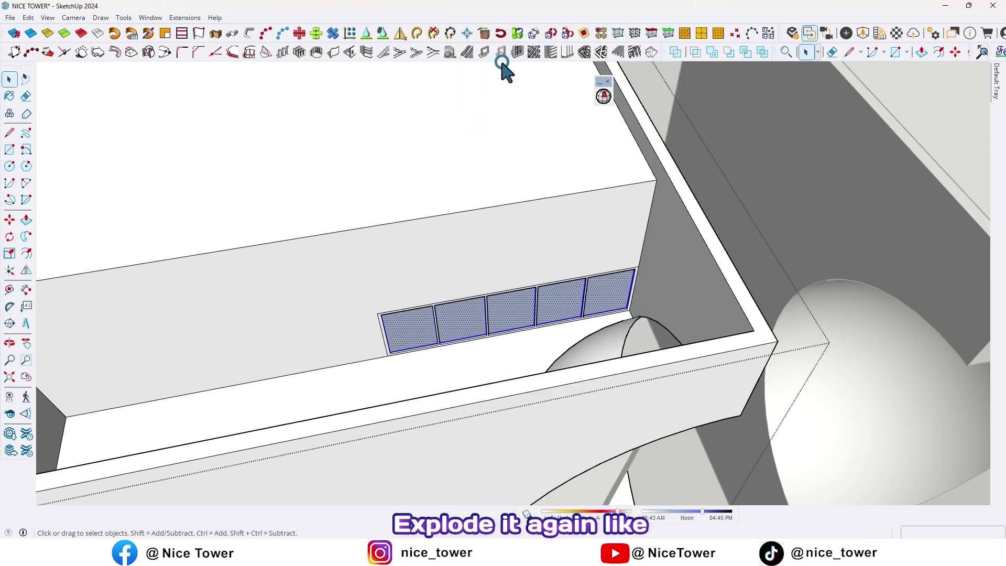
Recheck the original block with Solid Inspector and fix all the reported errors
scroll(507, 79, "down", 6)
middle_click_drag(514, 202, 553, 115)
left_click(549, 108)
scroll(488, 184, "up", 5)
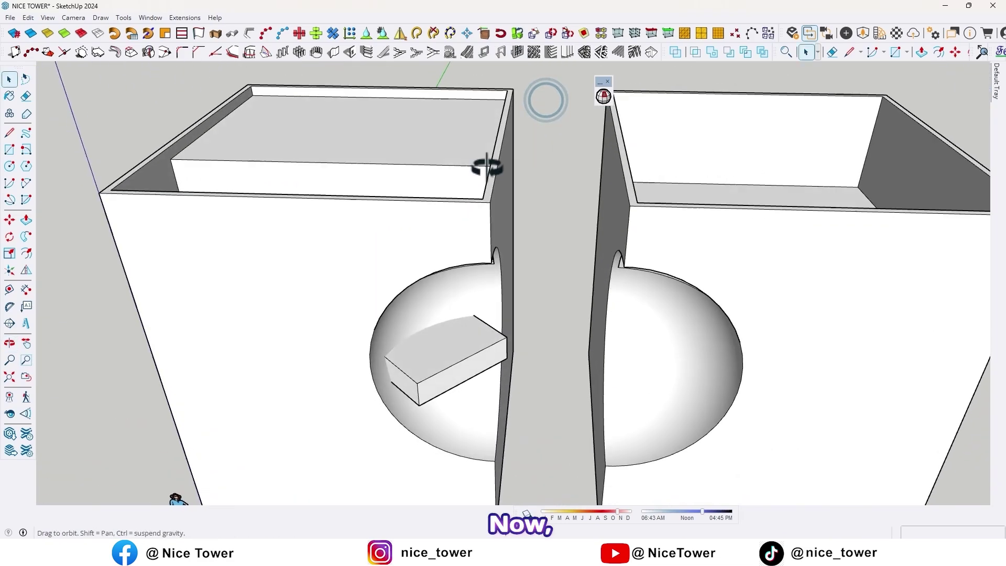
left_click(491, 190)
middle_click_drag(494, 198, 514, 388)
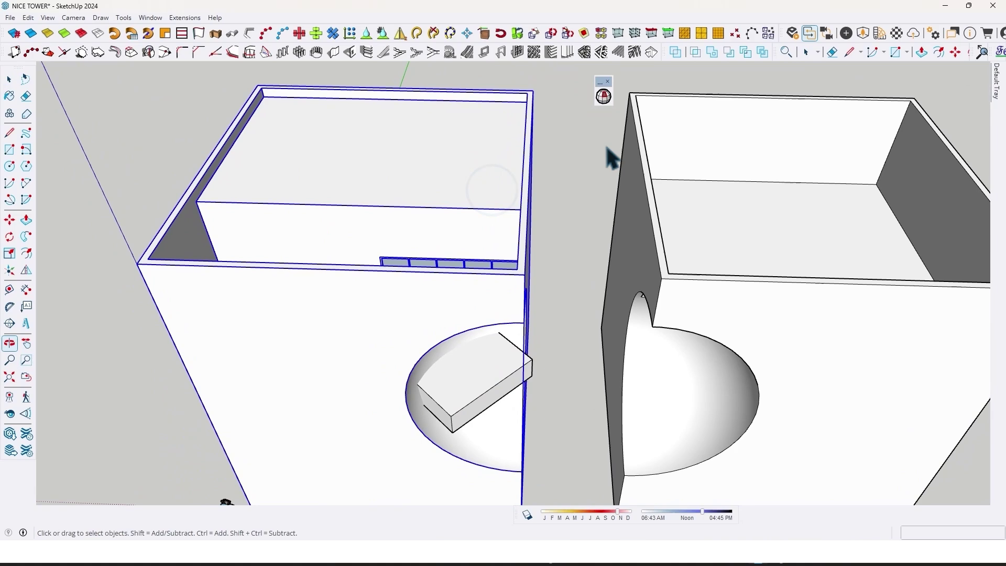
left_click(604, 98)
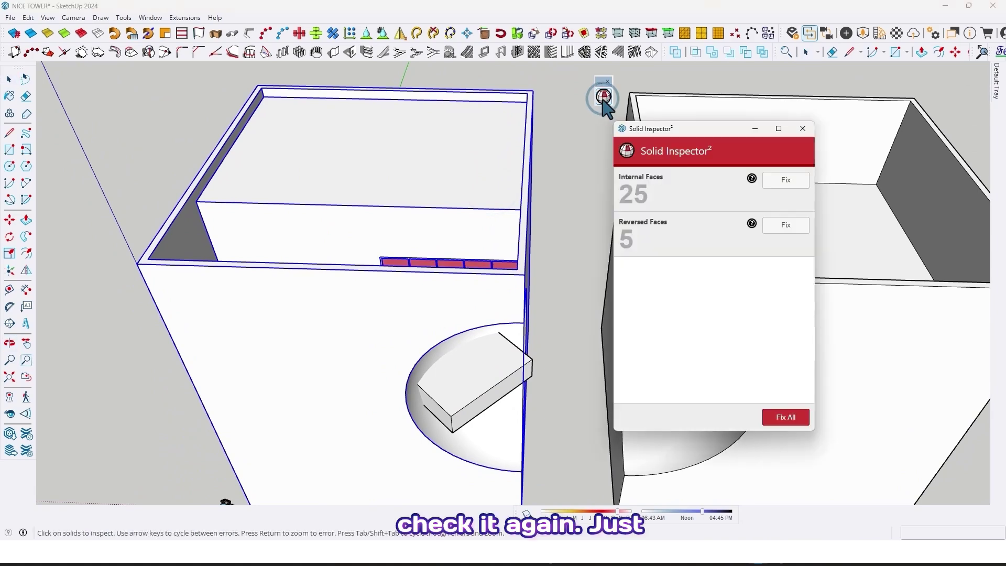
mouse_move(552, 229)
middle_mouse_down()
mouse_move(539, 298)
mouse_move(556, 236)
middle_mouse_up()
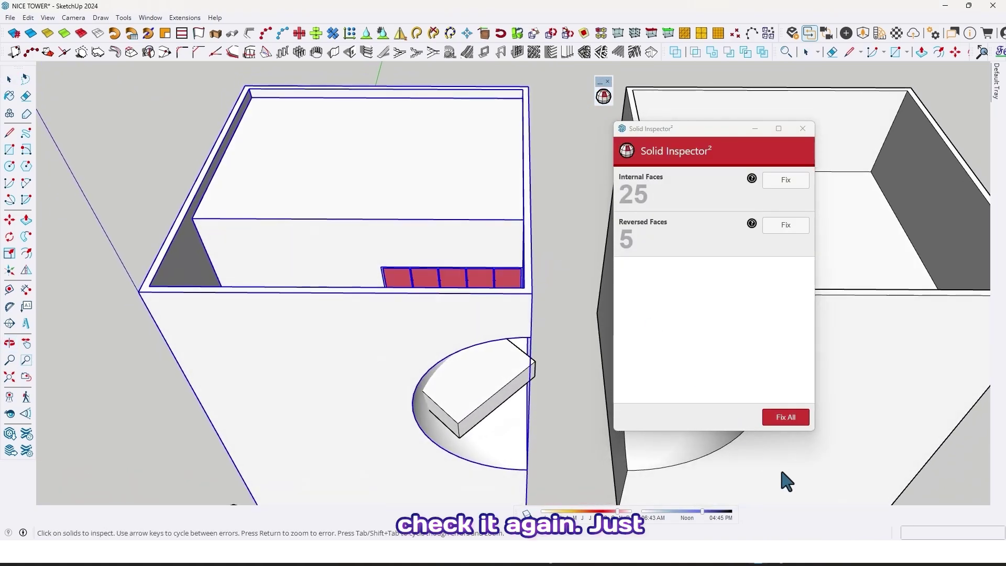
left_click(777, 420)
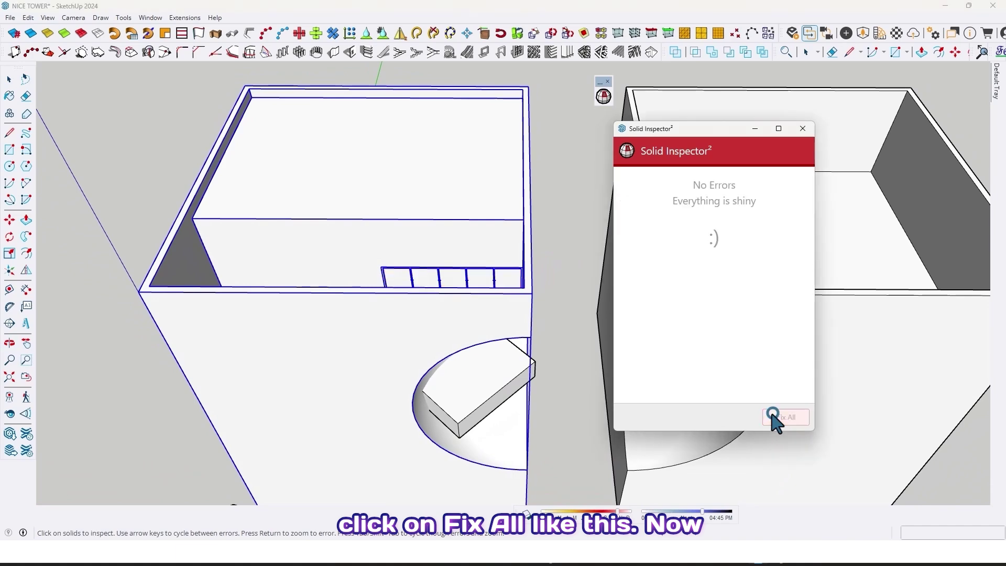
middle_click_drag(449, 258, 430, 195)
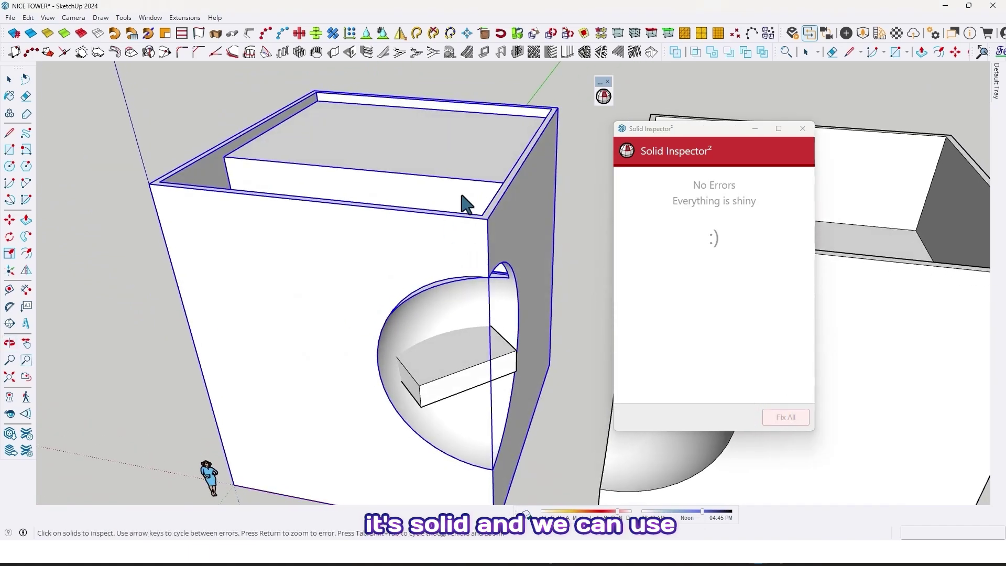
left_click(803, 129)
Deselect the block and dock the floating Solid Inspector tool among the other tools
middle_click_drag(540, 231, 517, 216)
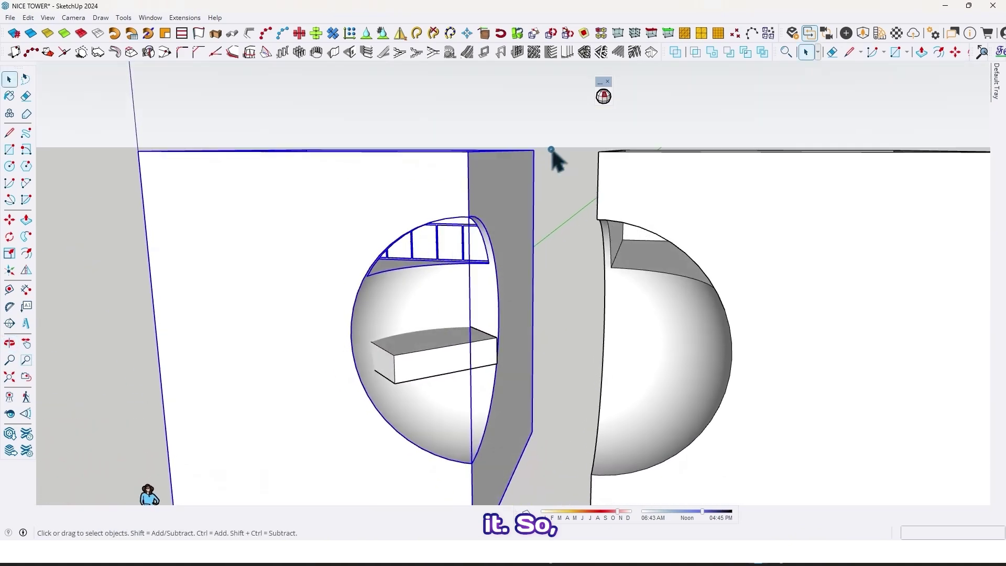
left_click(552, 150)
middle_click_drag(488, 300, 483, 277, "shift")
scroll(438, 343, "up", 1)
middle_click_drag(434, 309, 435, 311)
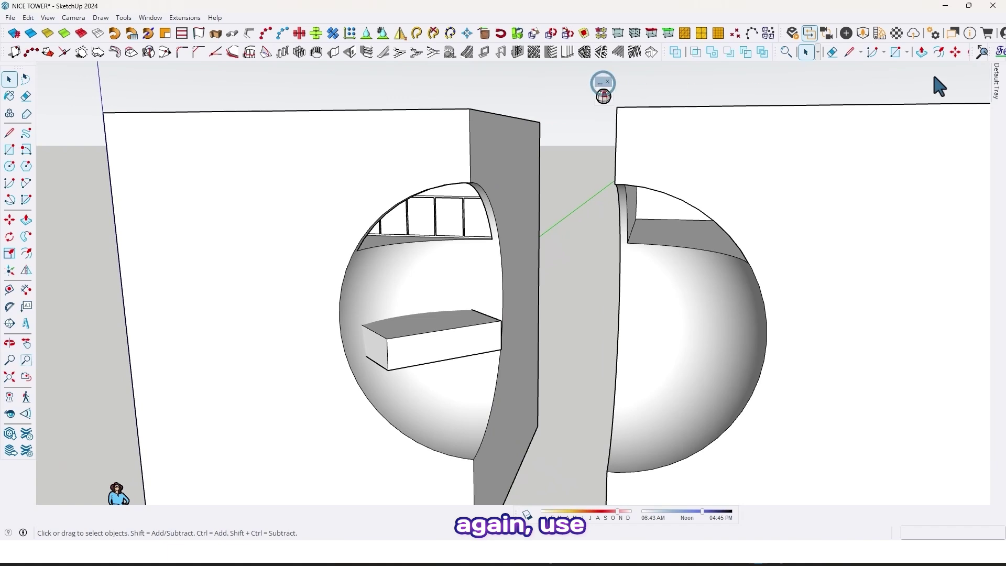
left_click_drag(602, 84, 608, 42)
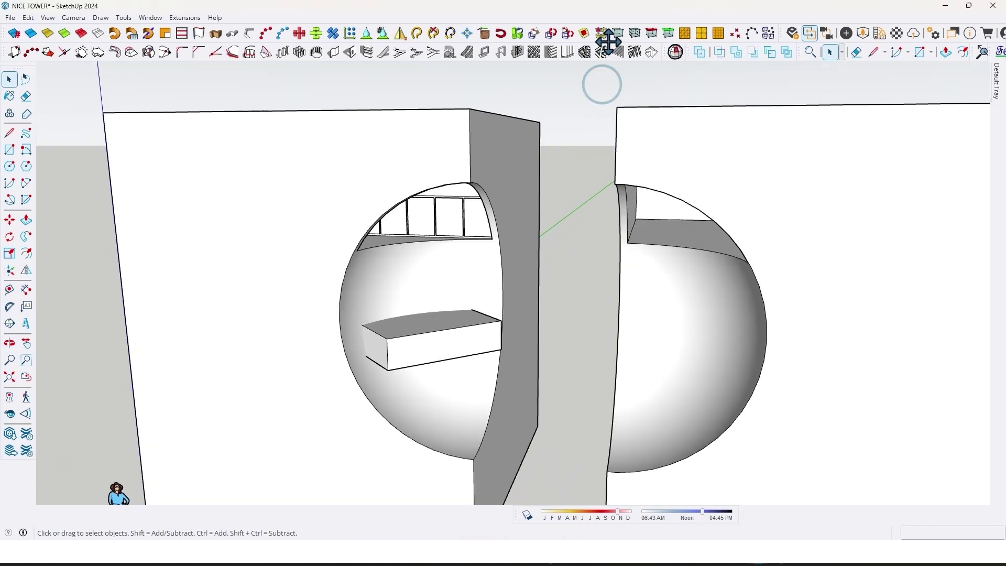
Subtract the box in the spherical opening from the original block to cut the slot window recess
left_click(753, 54)
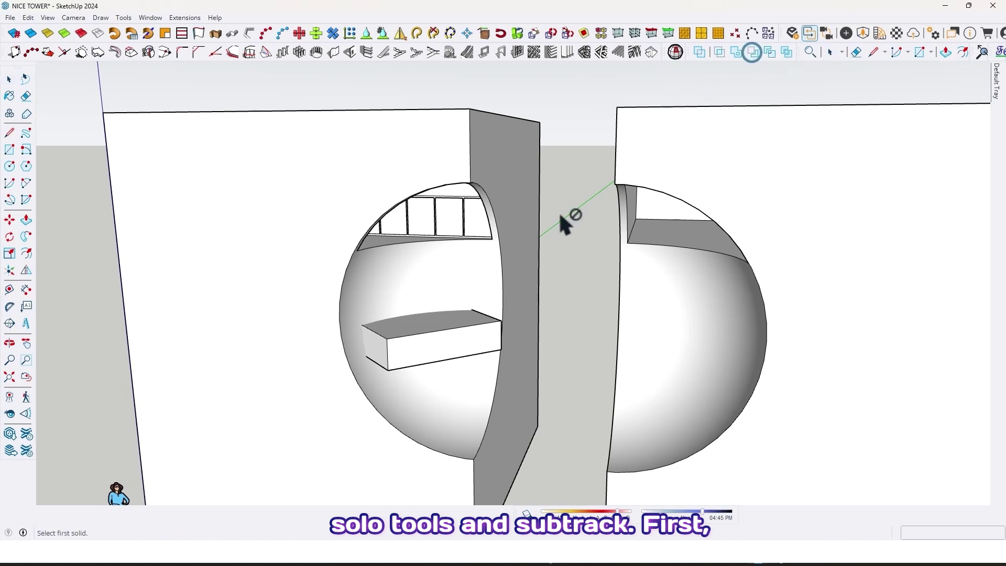
middle_click_drag(427, 354, 427, 361)
left_click(417, 354)
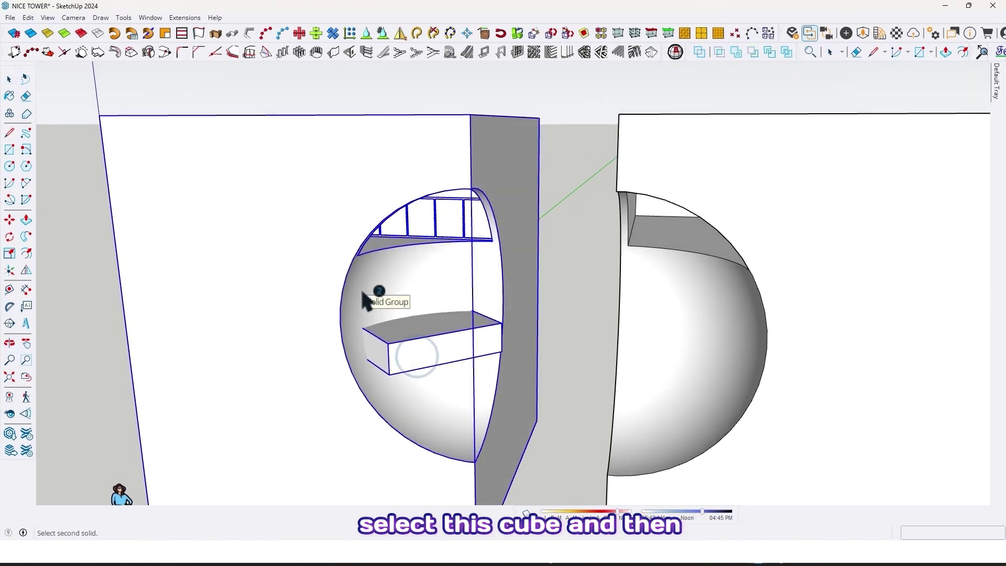
middle_click_drag(363, 294, 458, 359)
scroll(461, 310, "down", 4)
key("space")
Create a rectangular window frame with one row and one column on the slot recess's back face using 1001bit Panel Divider
scroll(445, 317, "up", 10)
middle_click_drag(415, 314, 337, 298)
scroll(321, 286, "up", 3)
left_click(317, 275)
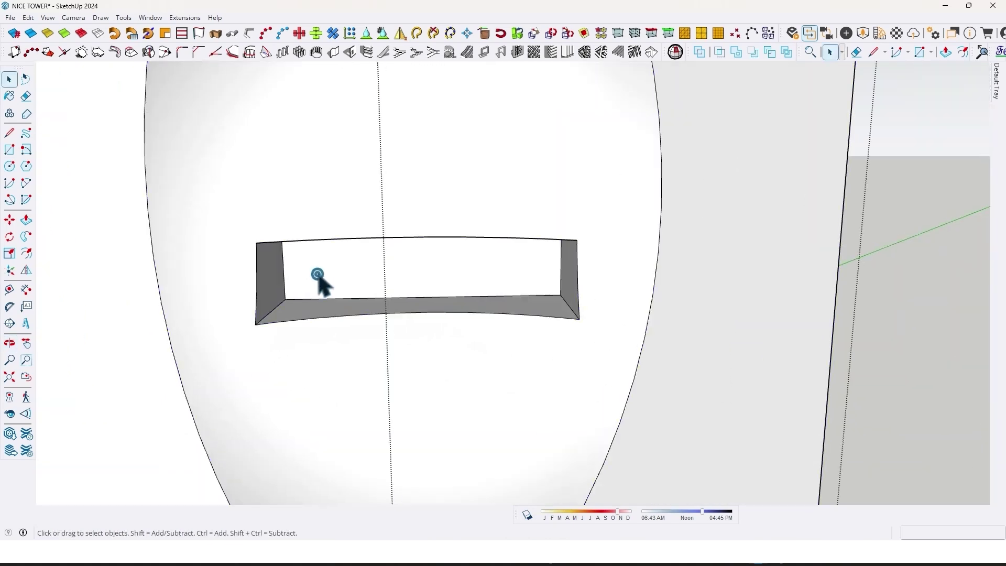
scroll(315, 282, "up", 2)
left_click(315, 283)
middle_click_drag(314, 288, 342, 297)
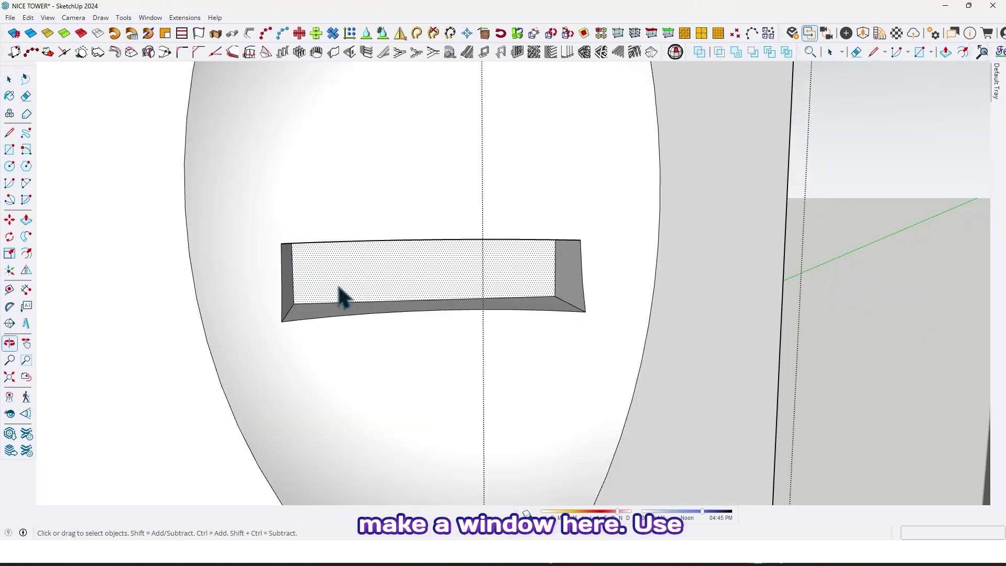
left_click(518, 52)
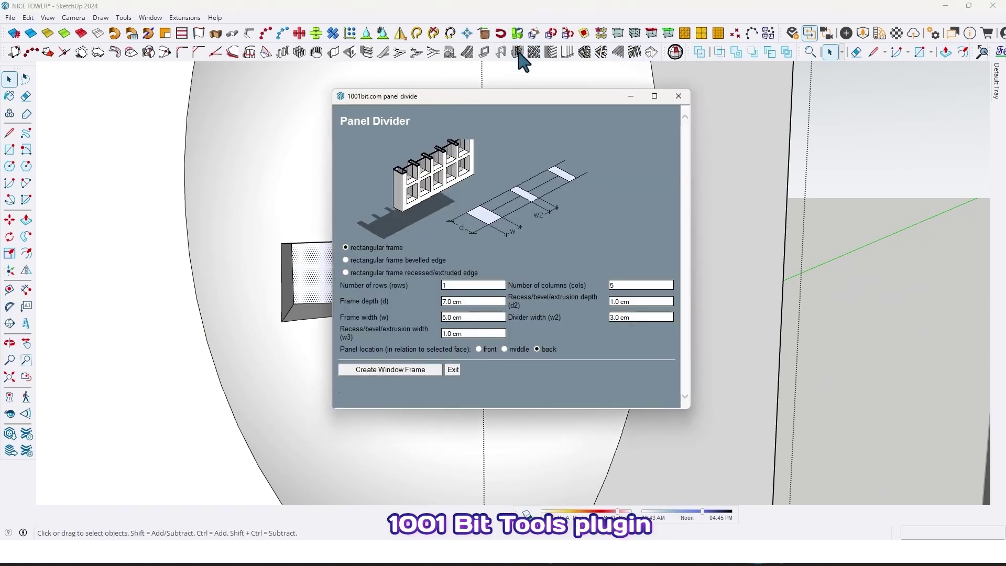
left_click(618, 284)
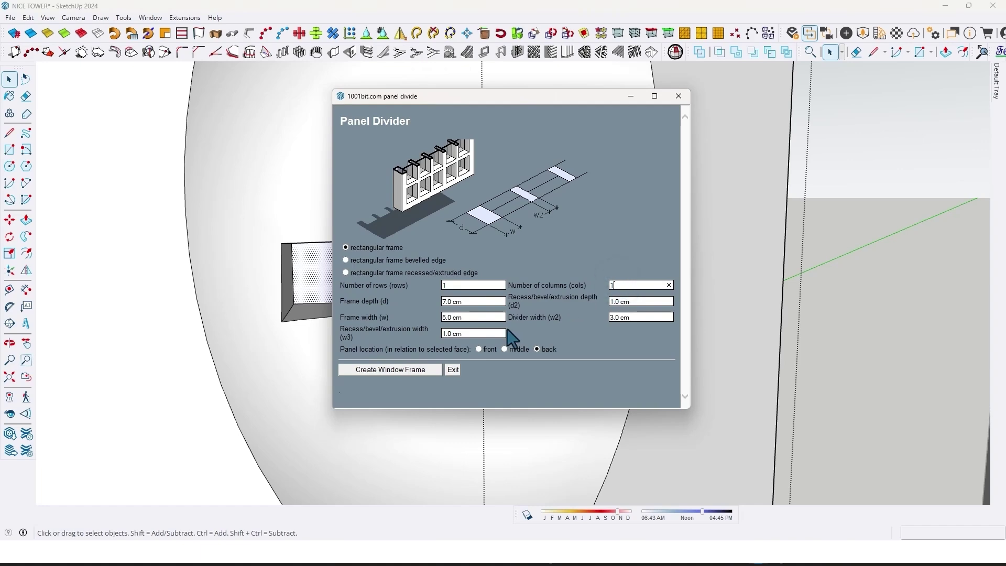
left_click(396, 370)
Move the slot window frame forward from the recess's back corner, along the corner edge toward the curved surface
mouse_move(416, 299)
middle_mouse_down()
mouse_move(461, 229)
mouse_move(513, 266)
mouse_move(447, 294)
mouse_move(328, 295)
mouse_move(377, 292)
middle_mouse_up()
scroll(367, 288, "up", 3)
scroll(378, 292, "up", 3)
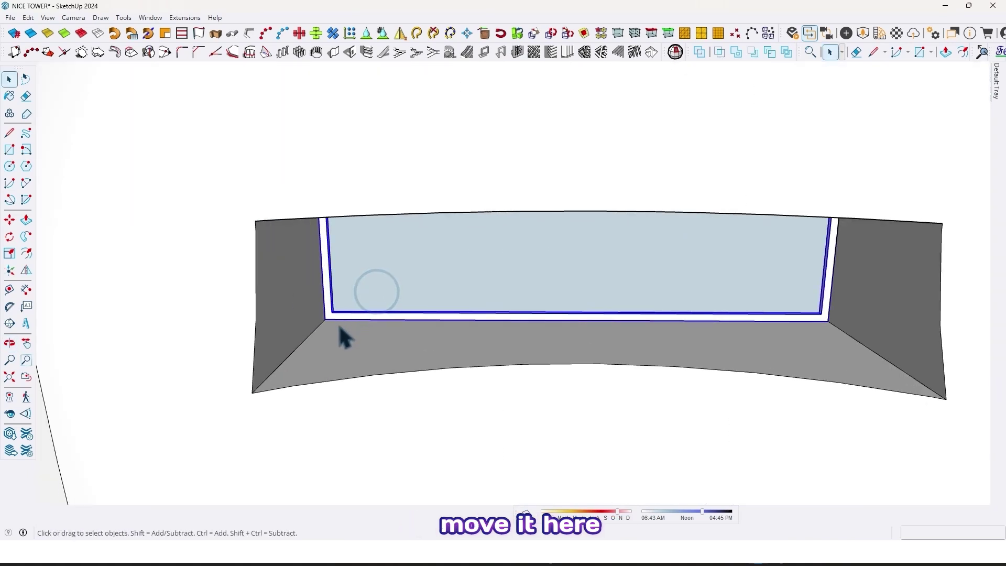
key("m")
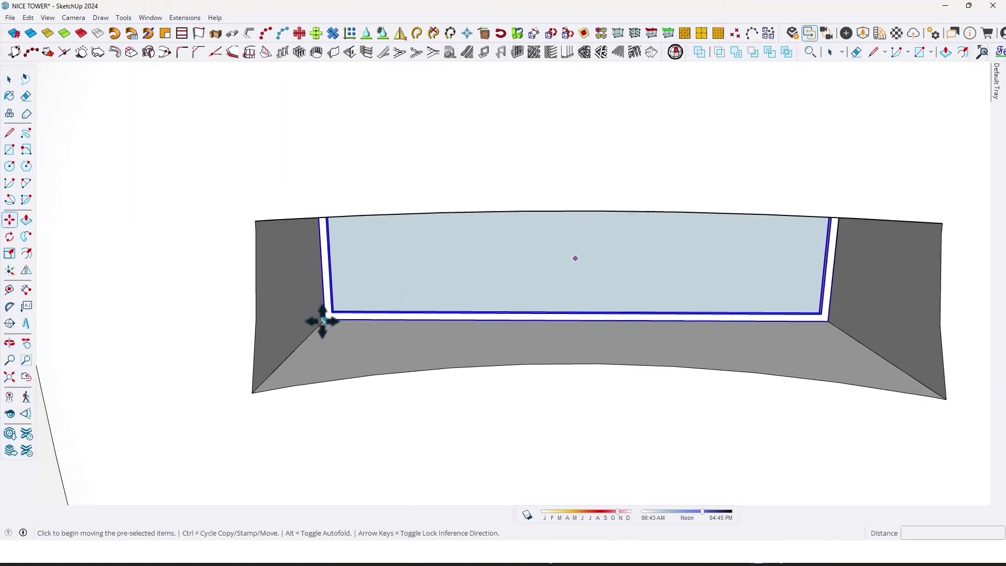
left_click(324, 321)
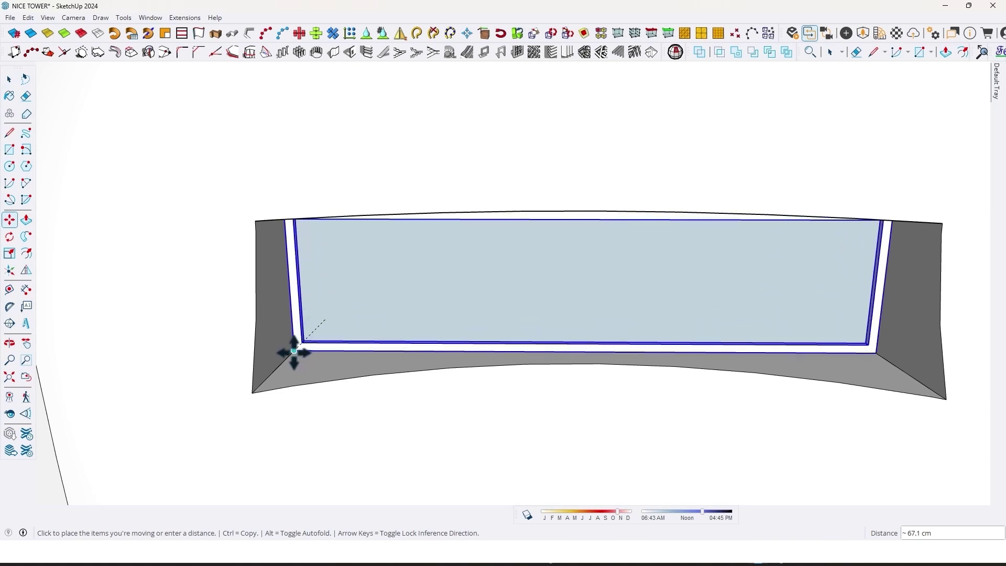
left_click(288, 354)
scroll(491, 303, "down", 3)
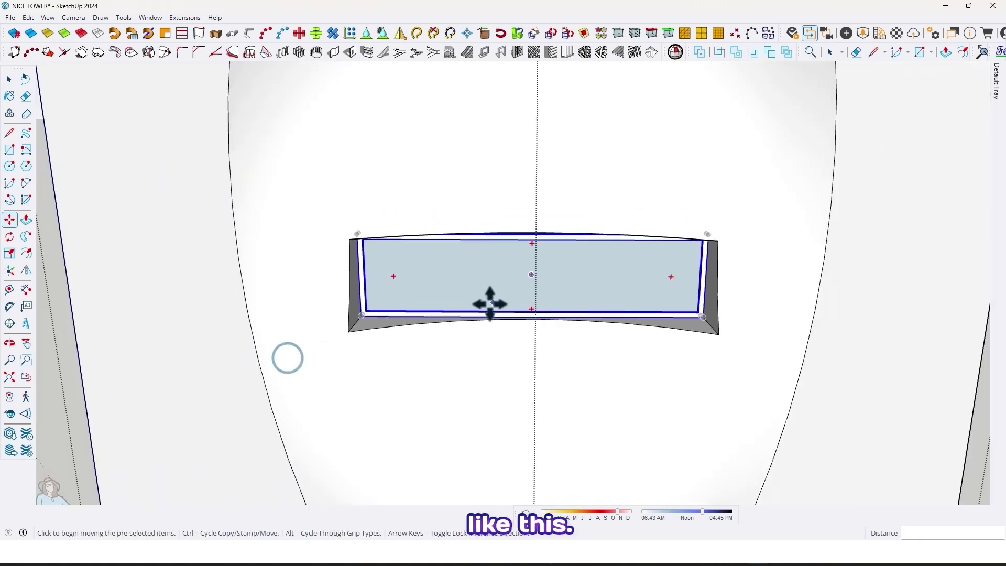
Review the slot window in the spherical opening and compare both blocks with the reference photos
scroll(483, 337, "down", 10)
mouse_move(542, 285)
middle_mouse_down()
mouse_move(733, 195)
mouse_move(516, 286)
mouse_move(730, 225)
mouse_move(559, 260)
mouse_move(595, 510)
mouse_move(608, 413)
mouse_move(575, 299)
mouse_move(692, 292)
mouse_move(524, 294)
middle_mouse_up()
scroll(516, 285, "up", 4)
scroll(558, 260, "down", 2)
scroll(575, 299, "down", 3)
scroll(524, 294, "up", 4)
scroll(692, 292, "down", 3)
scroll(692, 292, "up", 7)
mouse_move(733, 267)
middle_mouse_down()
mouse_move(771, 286)
mouse_move(744, 262)
middle_mouse_up()
scroll(677, 308, "down", 3)
middle_click_drag(676, 308, 633, 413)
scroll(673, 390, "down", 8)
middle_click_drag(703, 346, 708, 283)
scroll(557, 287, "up", 2)
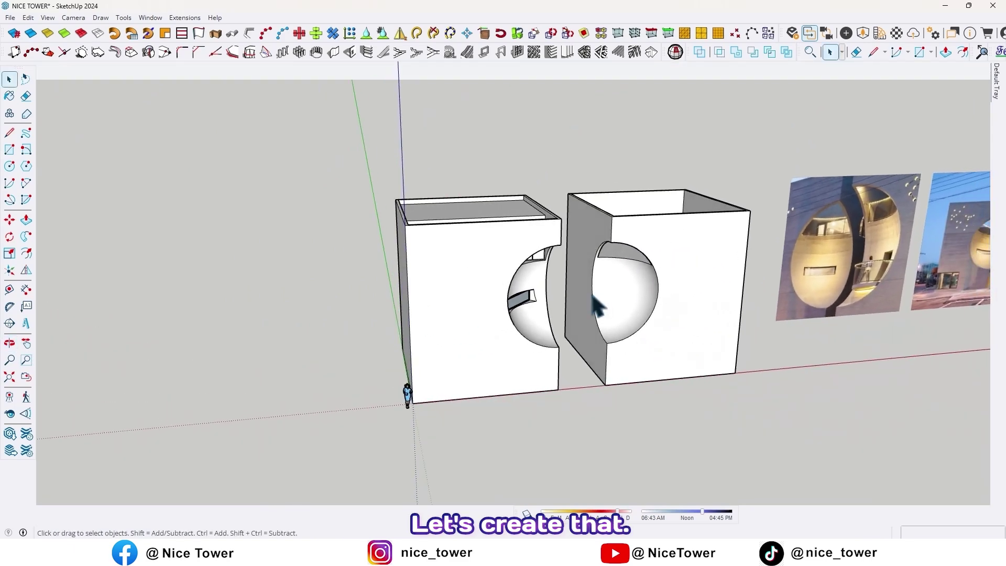
Draw a door-sized rectangle about 130 cm by 287 cm on the second block's front face, starting at its bottom edge
scroll(593, 295, "up", 3)
middle_click_drag(663, 378, 716, 339)
scroll(660, 364, "up", 3)
mouse_move(649, 357)
middle_mouse_down("shift")
mouse_move(629, 348)
mouse_move(611, 396)
mouse_move(613, 416)
mouse_move(645, 403)
middle_mouse_up("shift")
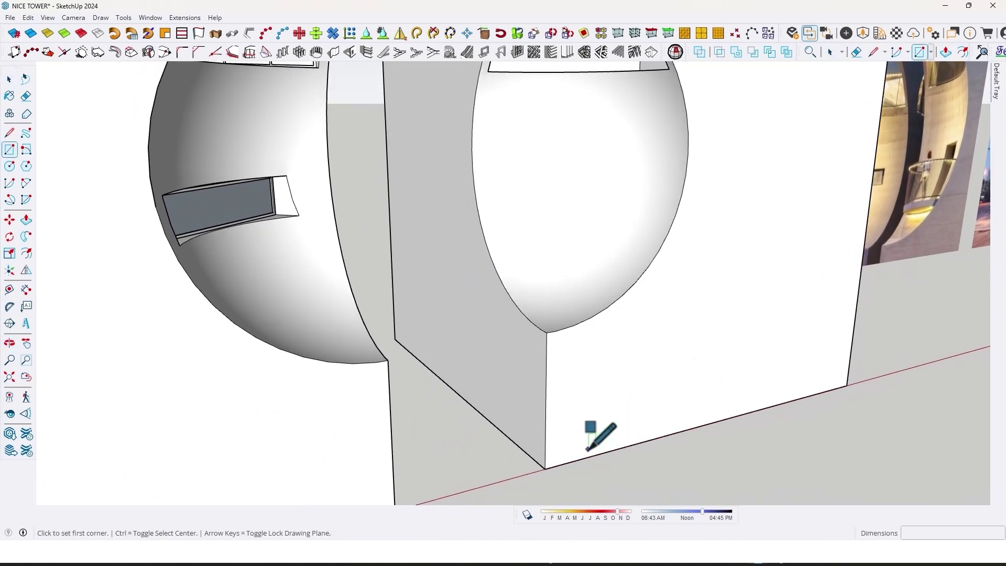
left_click(591, 455)
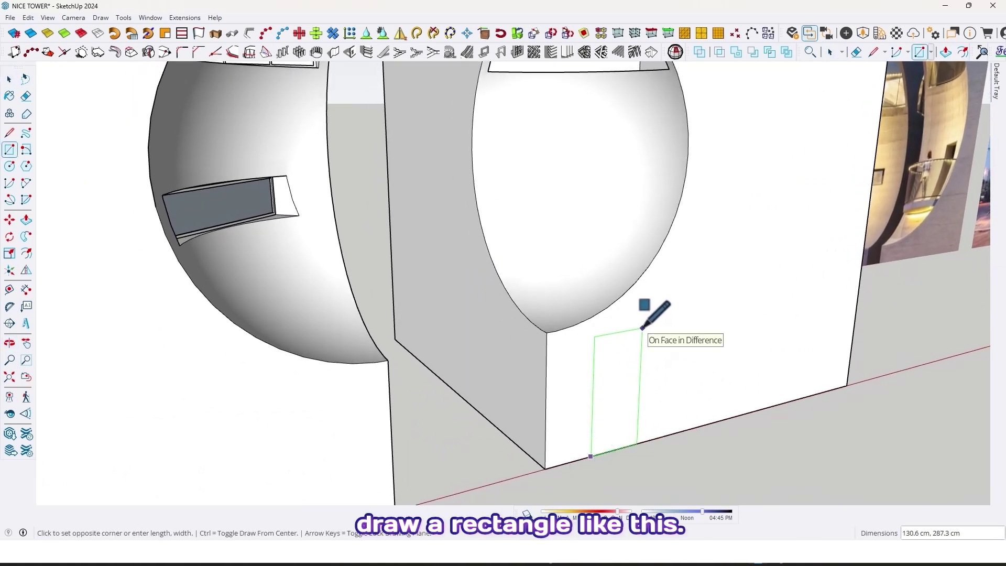
Push/Pull the door-sized rectangle outward from the second block's front face into a box
scroll(615, 411, "up", 1)
middle_click_drag(616, 411, 627, 408)
scroll(627, 408, "down", 2)
key("p")
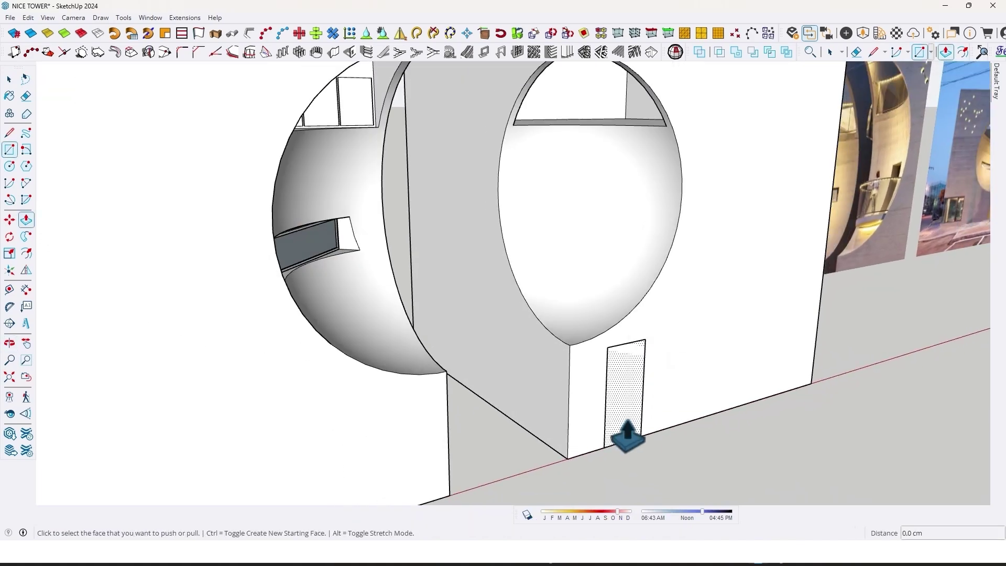
left_click(626, 418)
Select all of the extruded box's geometry and make it a group
scroll(728, 461, "down", 1)
middle_click_drag(705, 420, 702, 353, "shift")
key("space")
triple_click(664, 346)
right_click(664, 346)
left_click(702, 100)
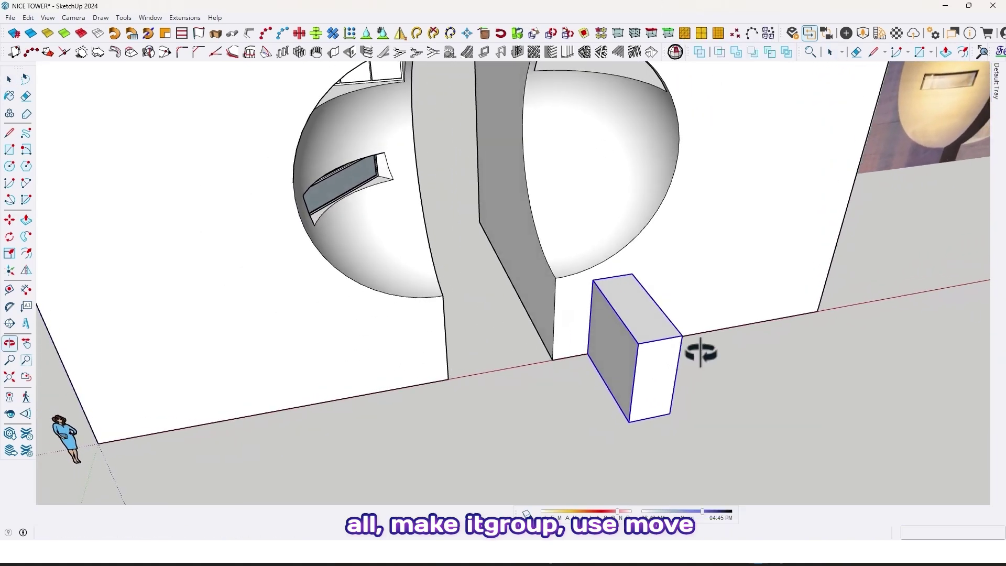
Rotate the box group 45 degrees about its vertical axis
key("m")
left_click(656, 332)
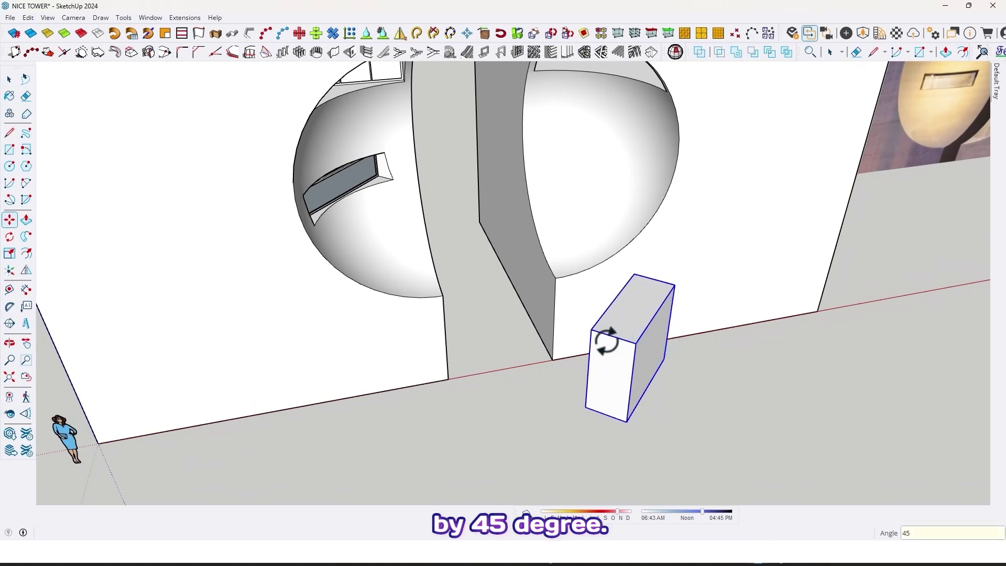
scroll(614, 331, "down", 3)
Move the box from its front base midpoint to the second block's lower facing corner, and raise it about 427 cm into the spherical opening
middle_click_drag(615, 328, 710, 205)
scroll(626, 388, "up", 3)
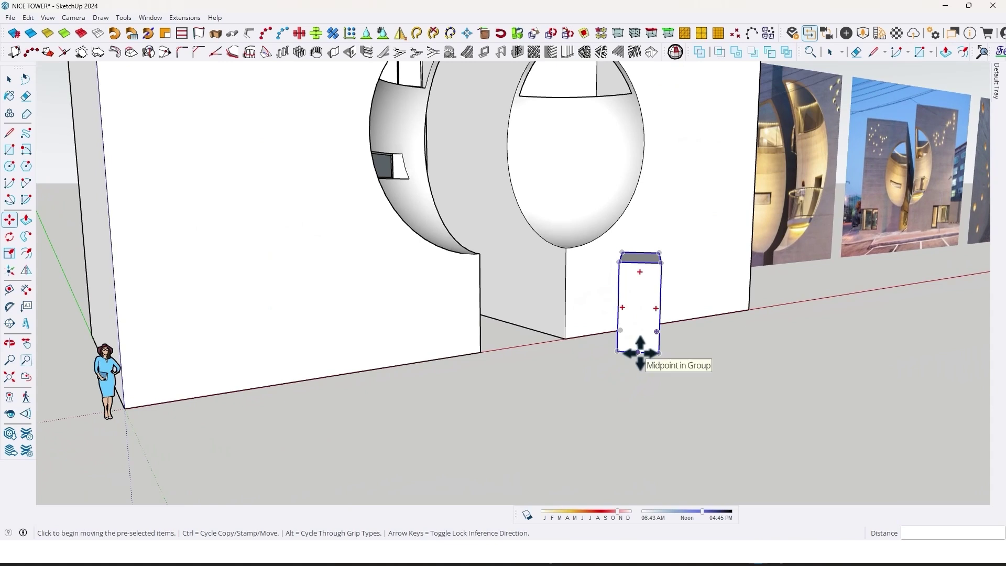
left_click(640, 352)
left_click(565, 340)
middle_click_drag(596, 298, 588, 315)
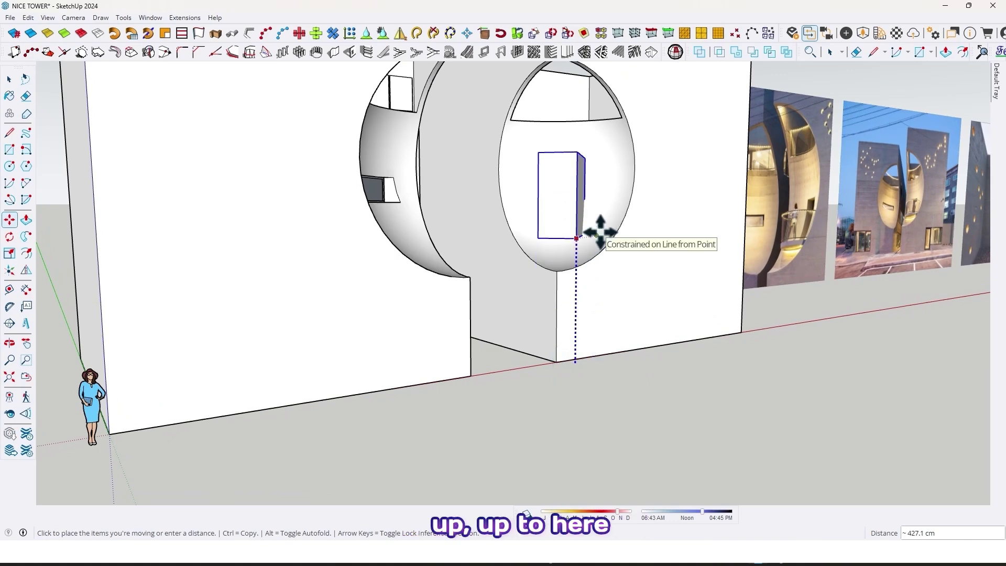
Scale the box group narrower about its centre along the red axis, to a factor of about 0.76
middle_click_drag(653, 299, 576, 359)
scroll(548, 301, "up", 2)
scroll(600, 296, "up", 2)
key("s")
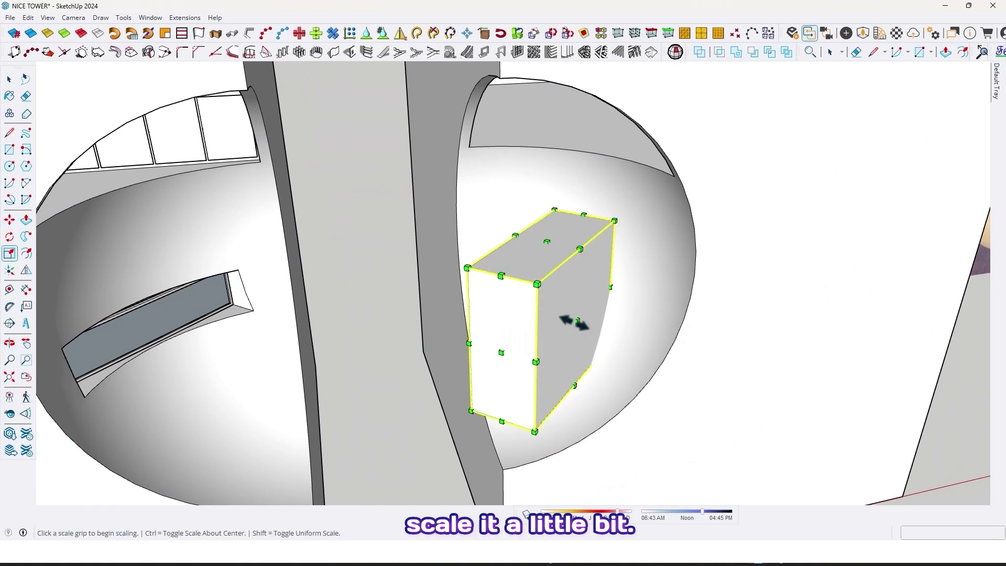
left_click(575, 322, "ctrl")
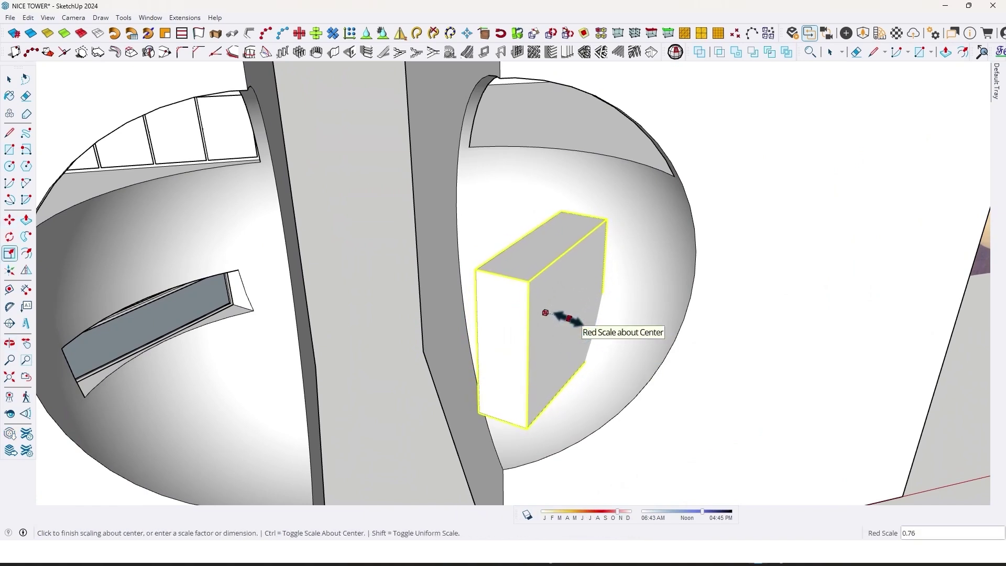
left_click(570, 320)
Scale the box shorter by lowering its top, and narrow it slightly more along the red axis
left_click(548, 243)
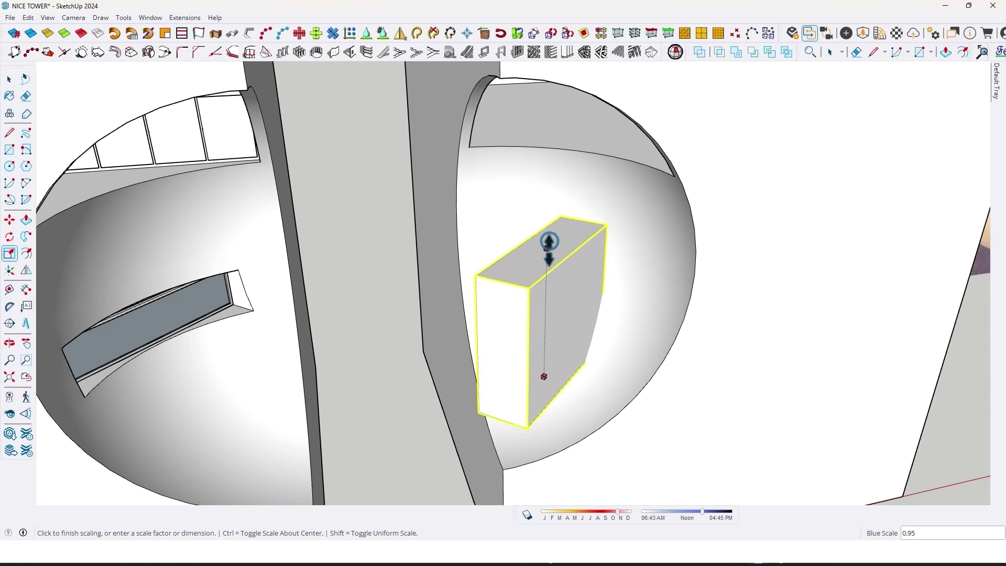
left_click(570, 326, "ctrl")
left_click(568, 328)
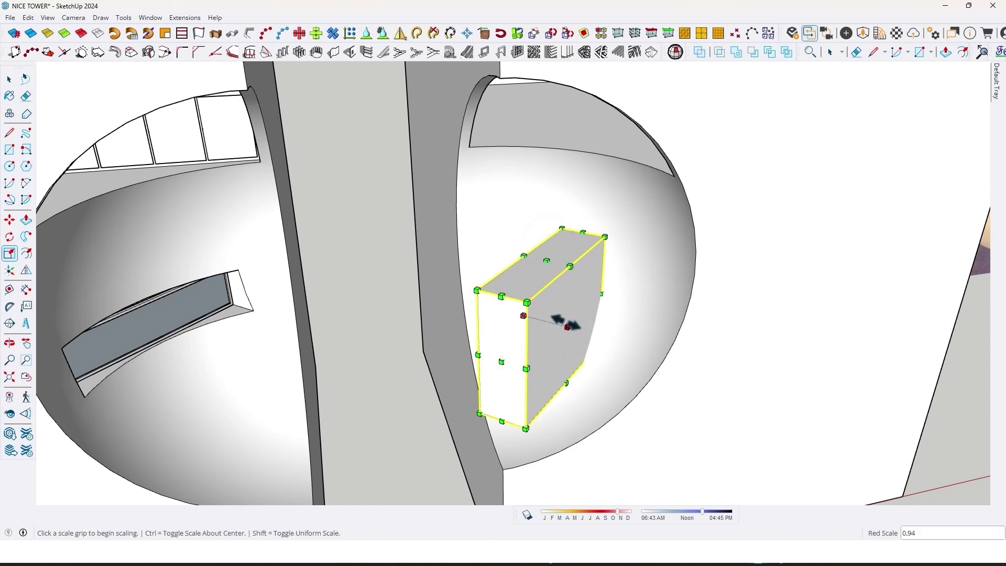
left_click(547, 260)
left_click(546, 263)
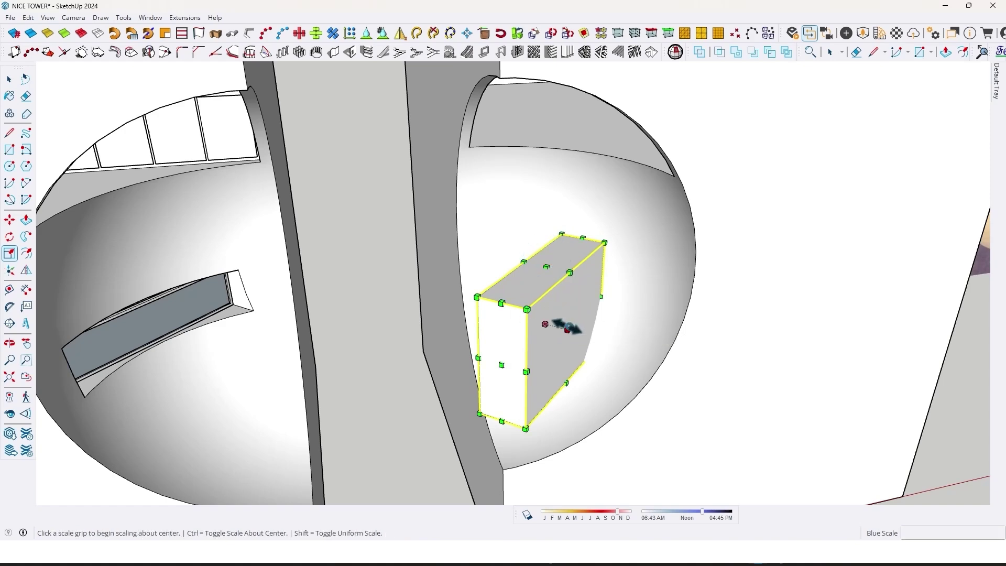
left_click(568, 328)
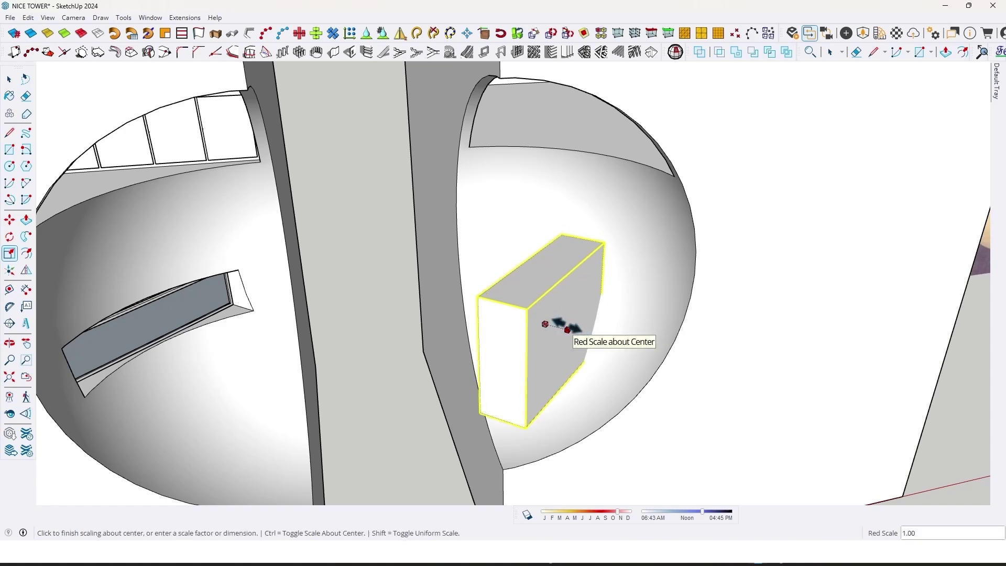
left_click(568, 329)
Stretch the box outward from its front face along the green axis to a factor of about 1.73
middle_click_drag(580, 322, 504, 270)
scroll(501, 224, "up", 2)
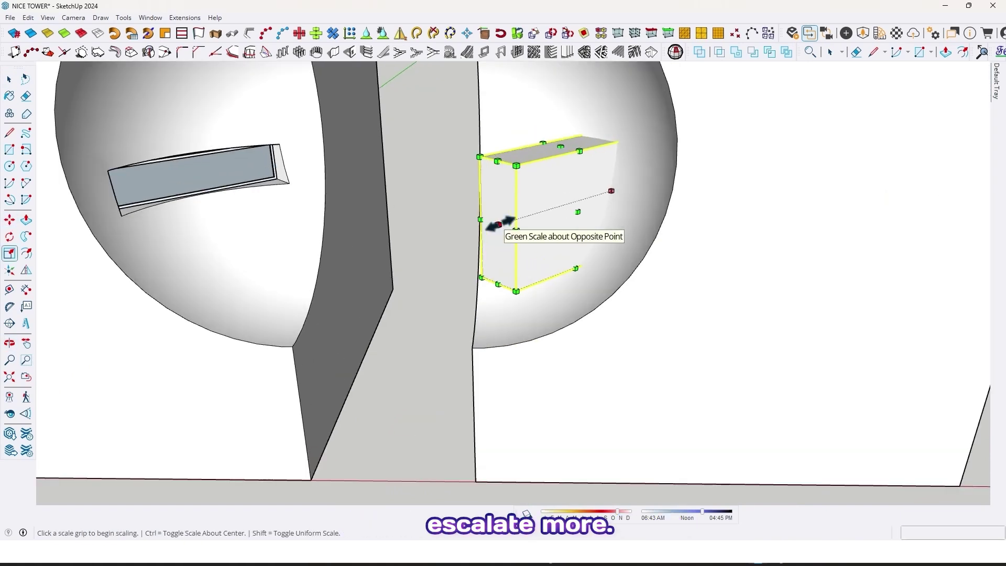
left_click_drag(501, 224, 452, 259)
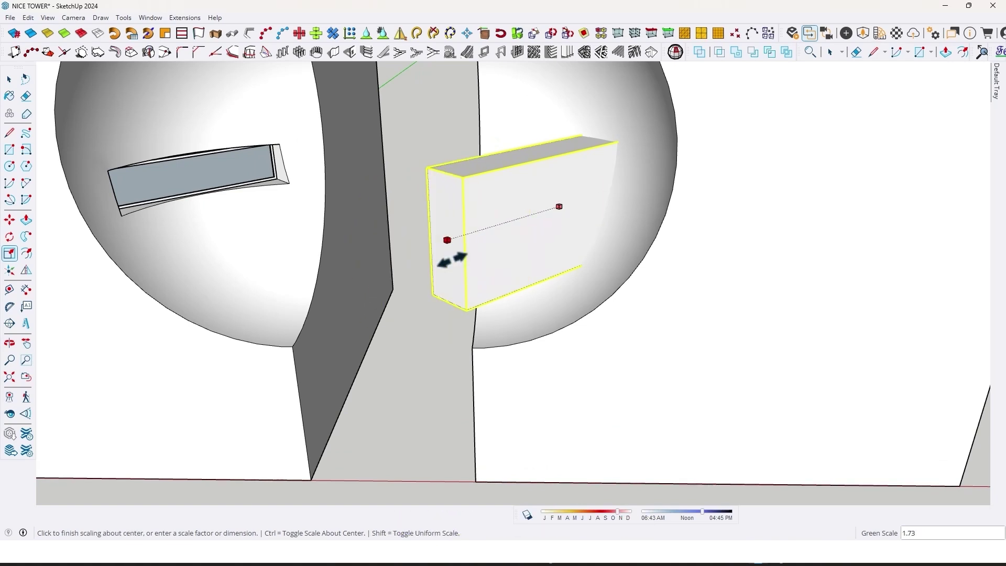
scroll(454, 262, "down", 3)
key("space")
Subtract the box from the second block with the solid Subtract tool to cut a door recess in the spherical opening
middle_click_drag(510, 367, 629, 361)
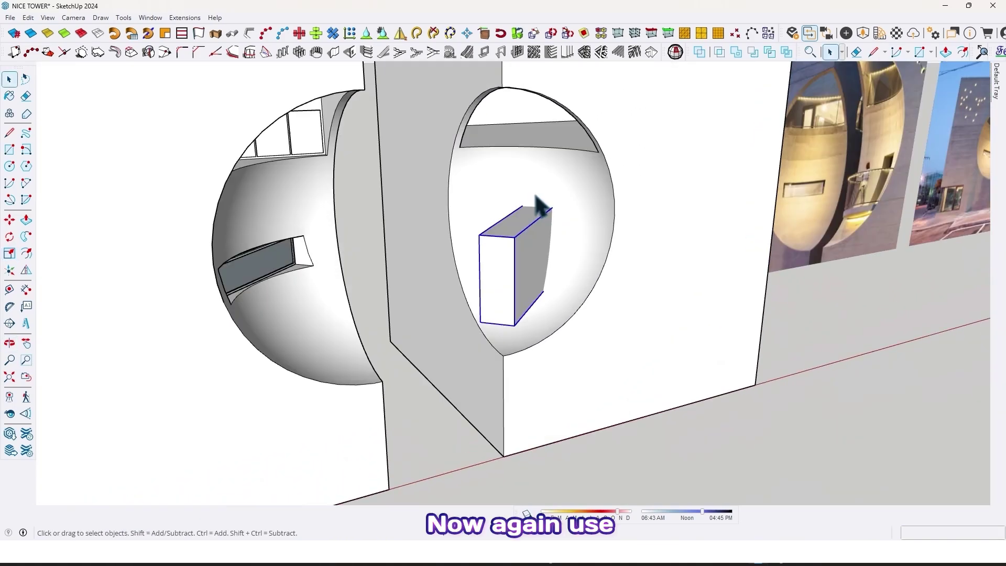
scroll(535, 197, "down", 2)
middle_click_drag(539, 206, 560, 199, "shift")
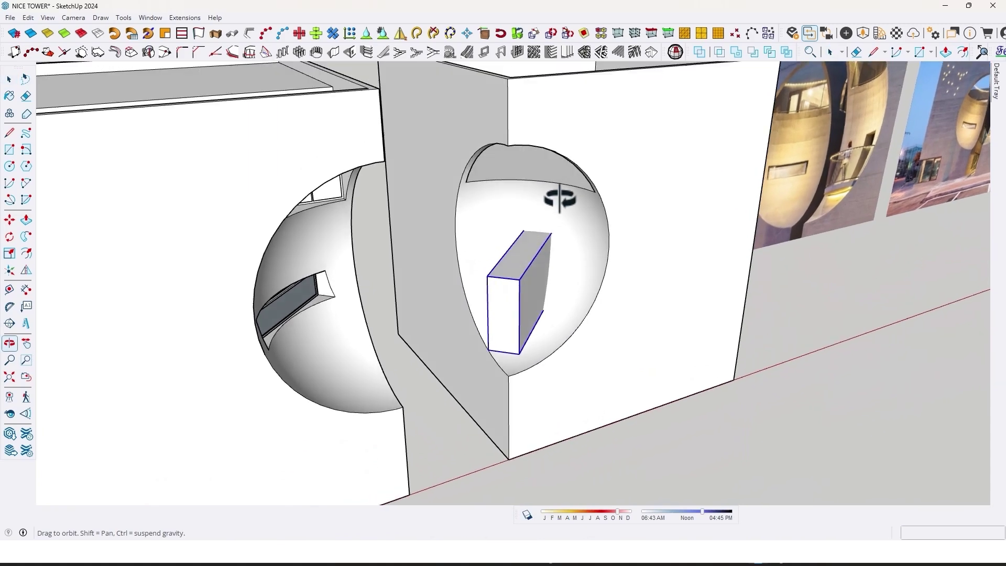
left_click(754, 53)
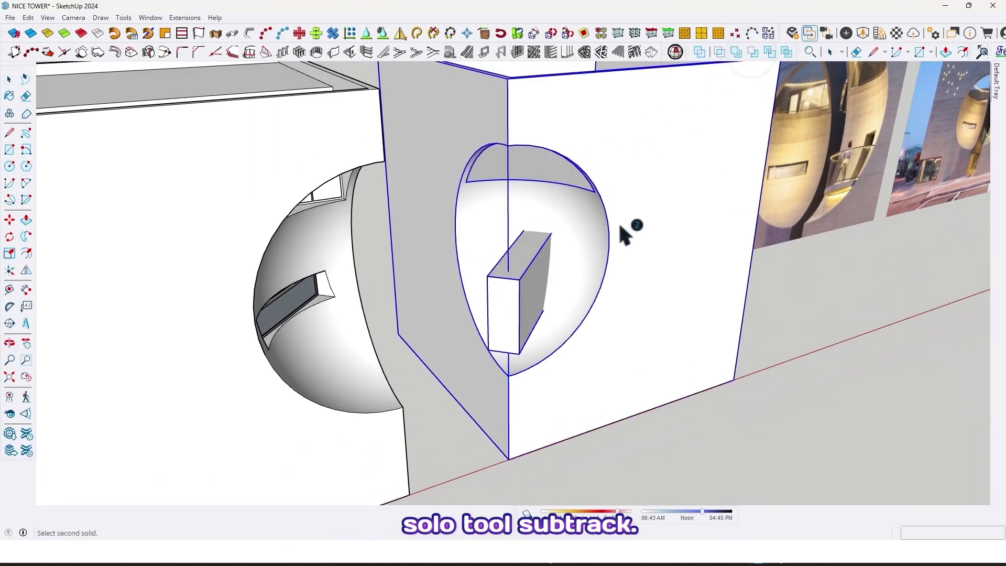
left_click(618, 224)
middle_click_drag(588, 275, 581, 236)
key("space")
left_click(705, 413)
Select the back face of the door recess and turn it into a framed glass panel with the panel division tool
middle_click_drag(611, 348, 516, 223)
scroll(544, 274, "up", 4)
middle_click_drag(568, 257, 512, 238)
scroll(503, 246, "down", 4)
scroll(538, 262, "up", 3)
scroll(541, 270, "up", 3)
scroll(507, 254, "up", 3)
left_click(513, 240)
scroll(514, 237, "down", 2)
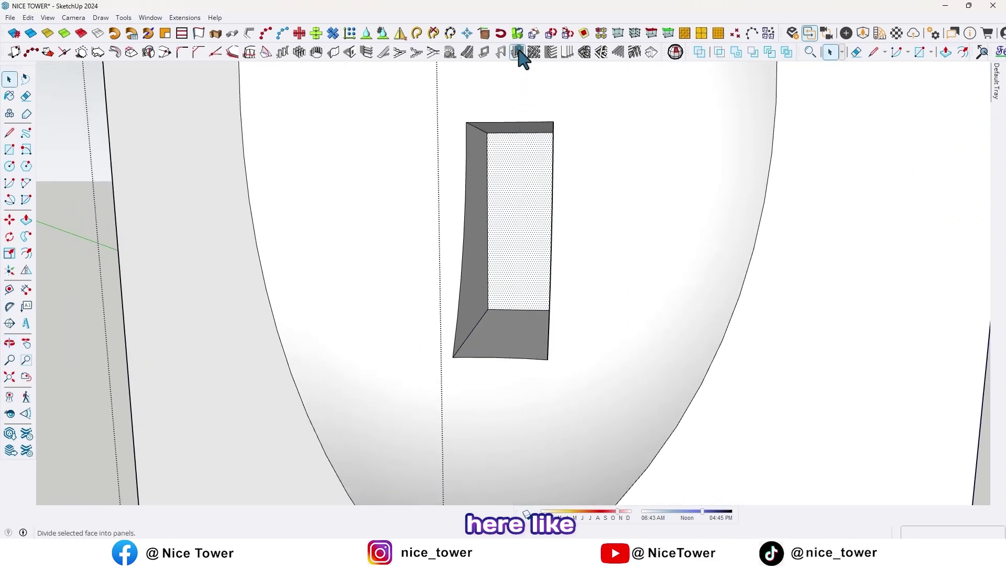
left_click(518, 52)
left_click(422, 370)
Group the glazed door frame and move it 50 cm outward along the recess's lower side edge
middle_click_drag(524, 243, 586, 215)
scroll(513, 257, "up", 3)
key("space")
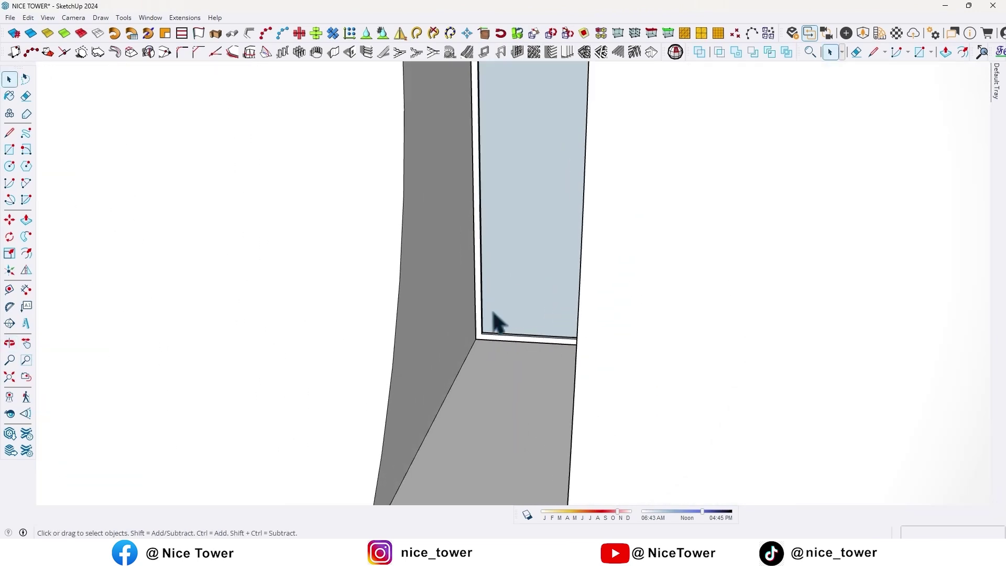
left_click(490, 322)
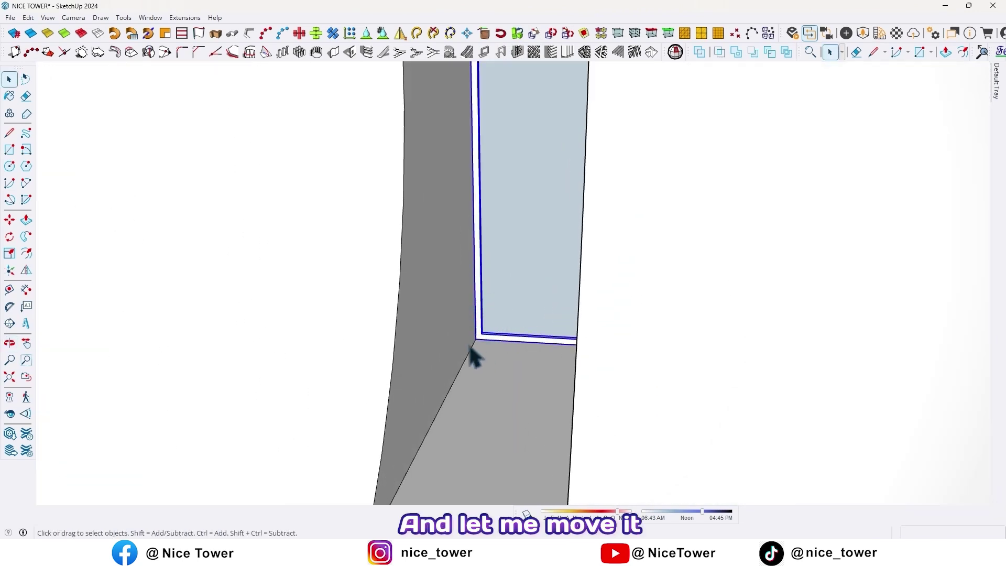
key("g")
left_click(553, 405)
key("m")
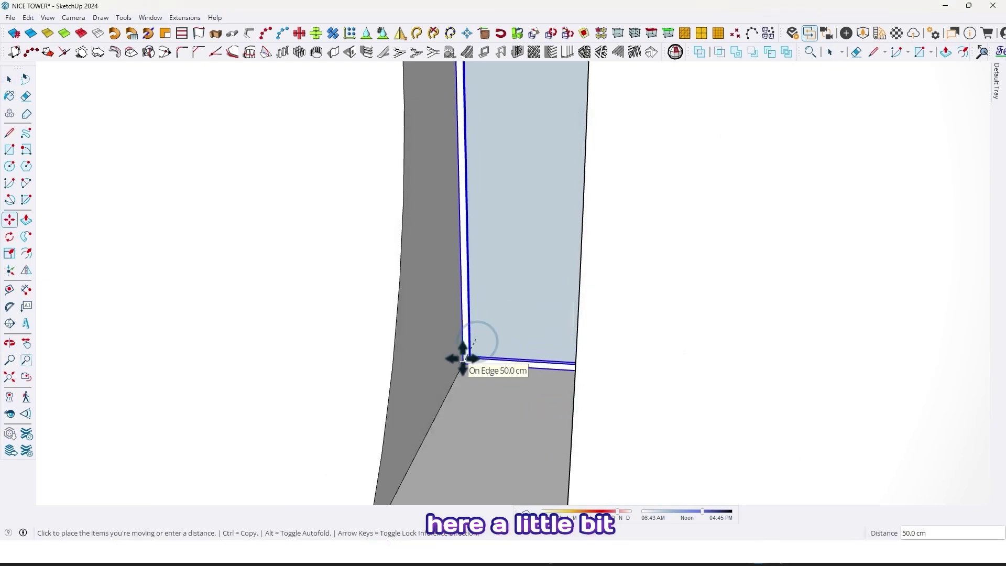
Draw a balcony circle with a 200 cm radius centred on the lowest point of the second block's spherical opening
scroll(509, 234, "down", 5)
scroll(509, 234, "down", 3)
mouse_move(514, 241)
middle_mouse_down()
mouse_move(373, 162)
mouse_move(505, 228)
middle_mouse_up()
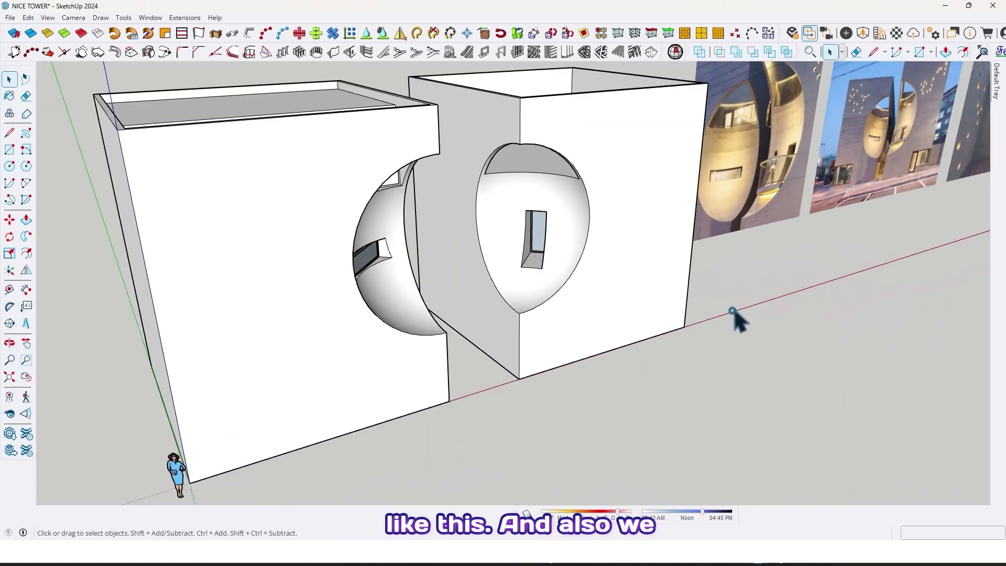
scroll(732, 310, "up", 10)
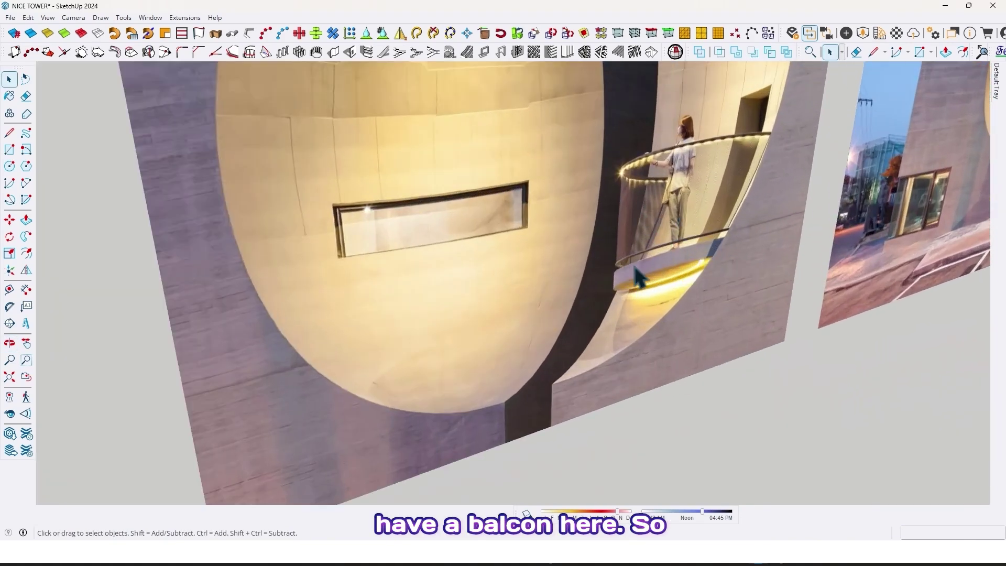
scroll(700, 294, "down", 8)
middle_click_drag(622, 283, 664, 287)
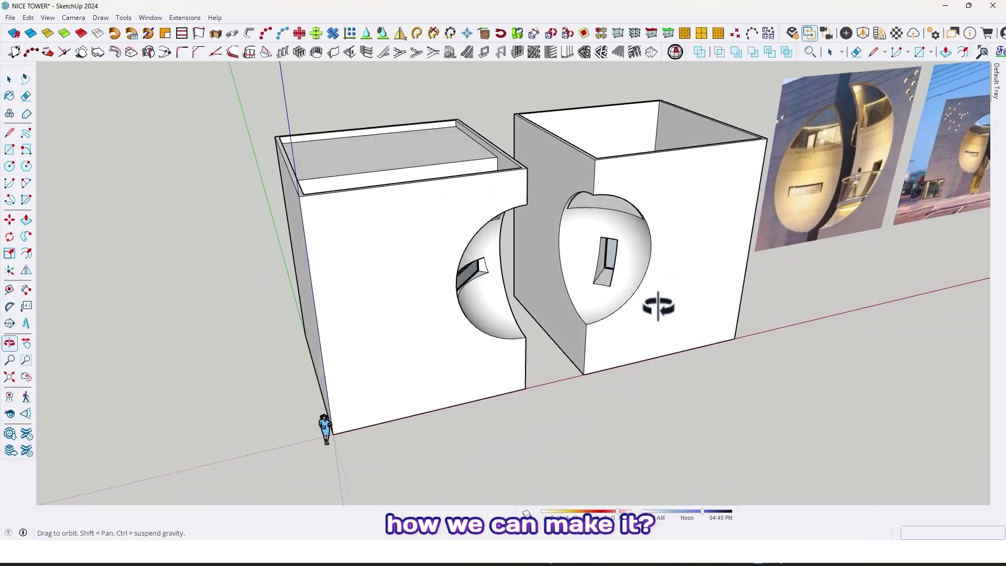
scroll(589, 346, "up", 4)
middle_click_drag(584, 338, 584, 316)
scroll(598, 298, "up", 4)
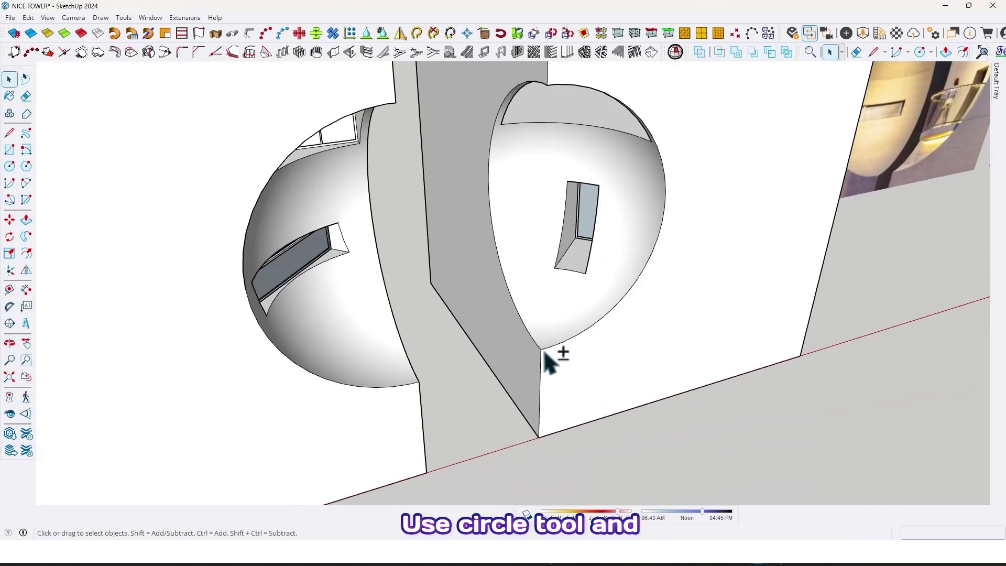
middle_click_drag(545, 362, 547, 347)
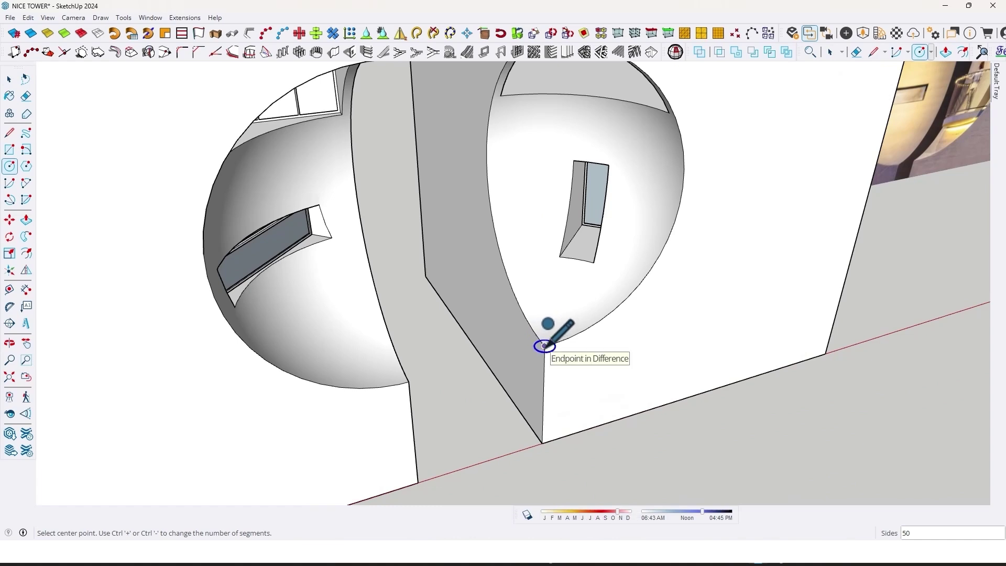
left_click(545, 346)
type("200")
key("Return")
Push/Pull the balcony circle 20 cm into a slab
middle_click_drag(544, 411, 533, 390)
scroll(533, 390, "up", 3)
key("p")
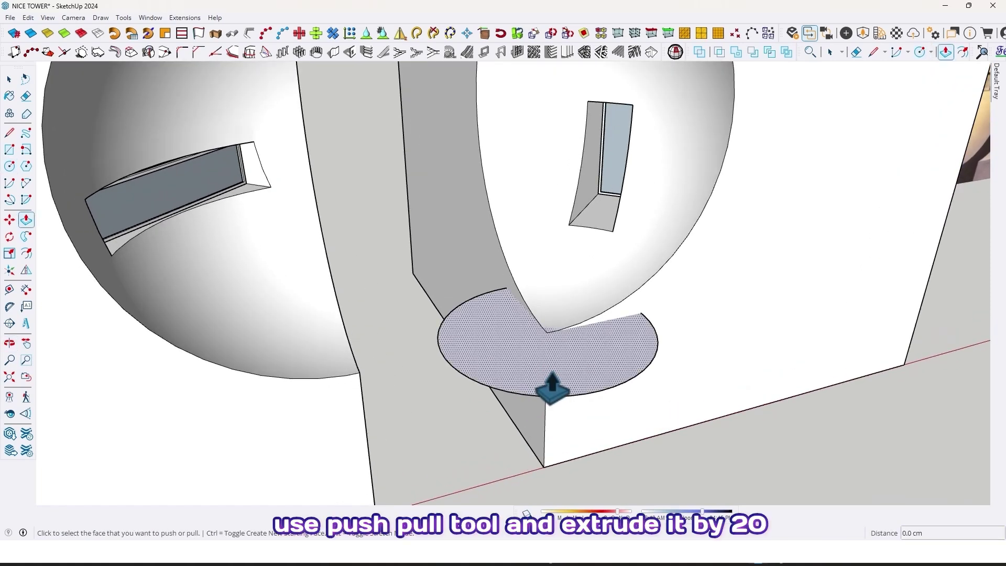
left_click(552, 388)
type("20")
key("Return")
Select all of the circular slab's geometry and make it a group
key("space")
left_click(496, 363)
double_click(496, 362)
right_click(497, 363)
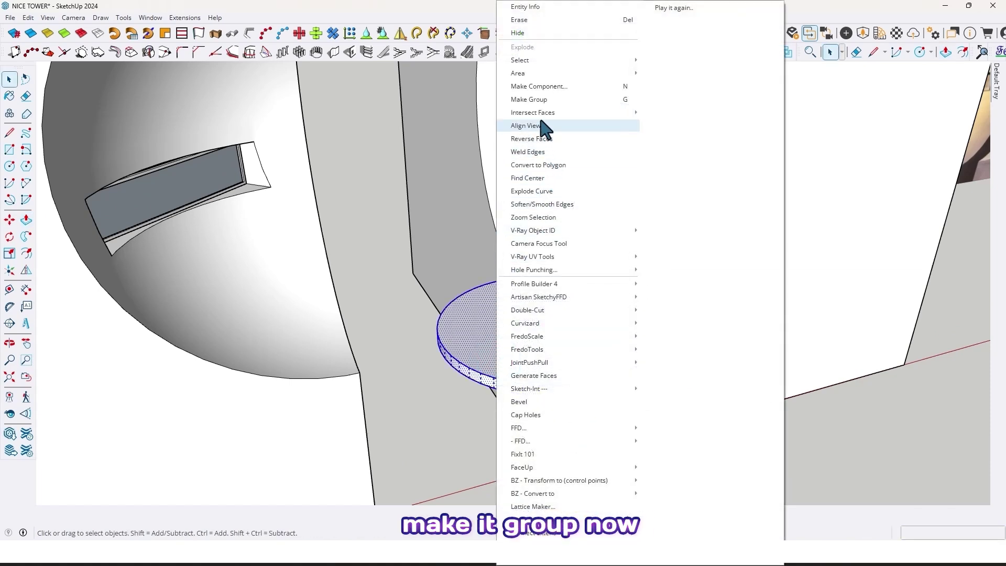
left_click(540, 100)
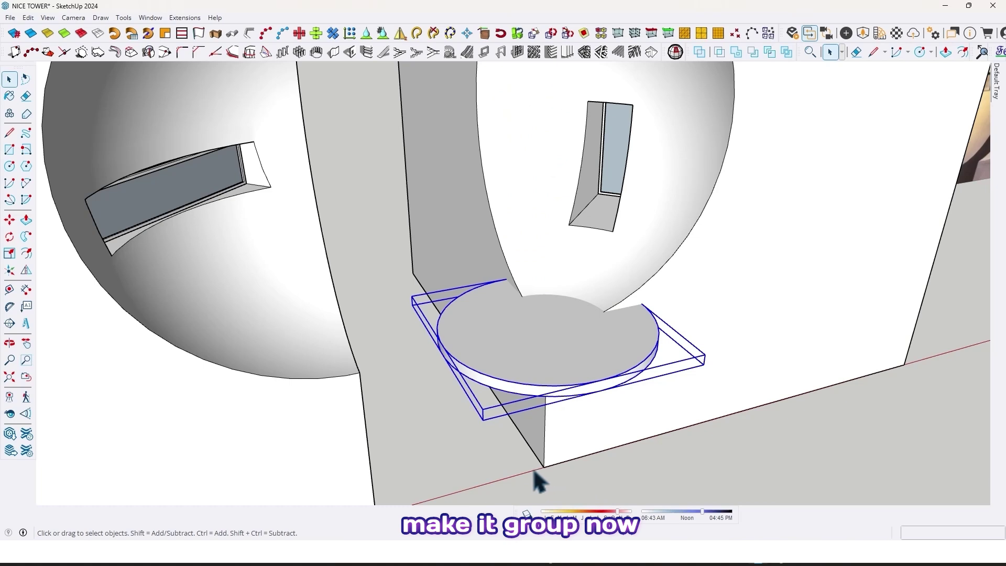
Move the slab by its bounding box corner about 200 cm along the red axis and 200 cm along the green axis into the block's corner
key("m")
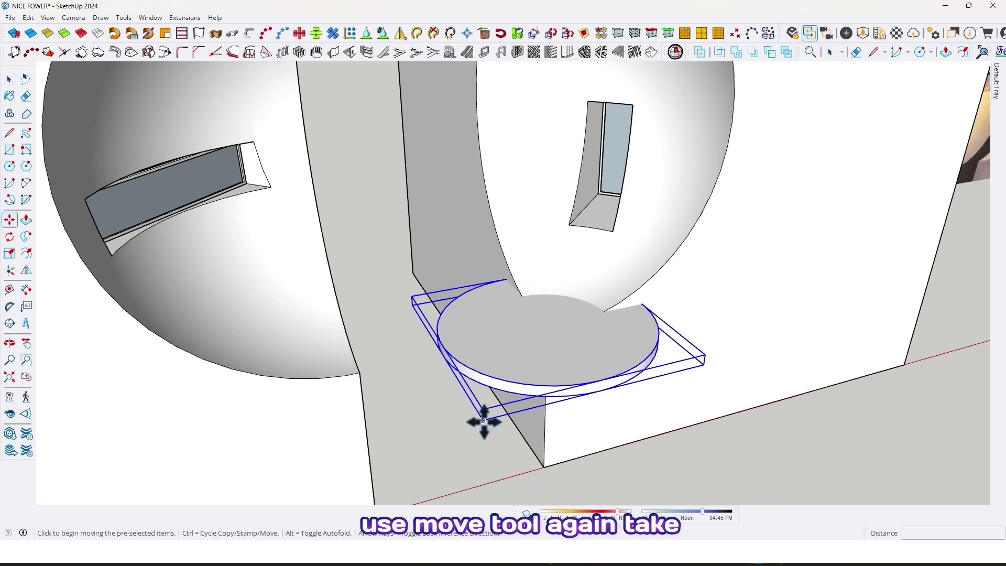
left_click(483, 420)
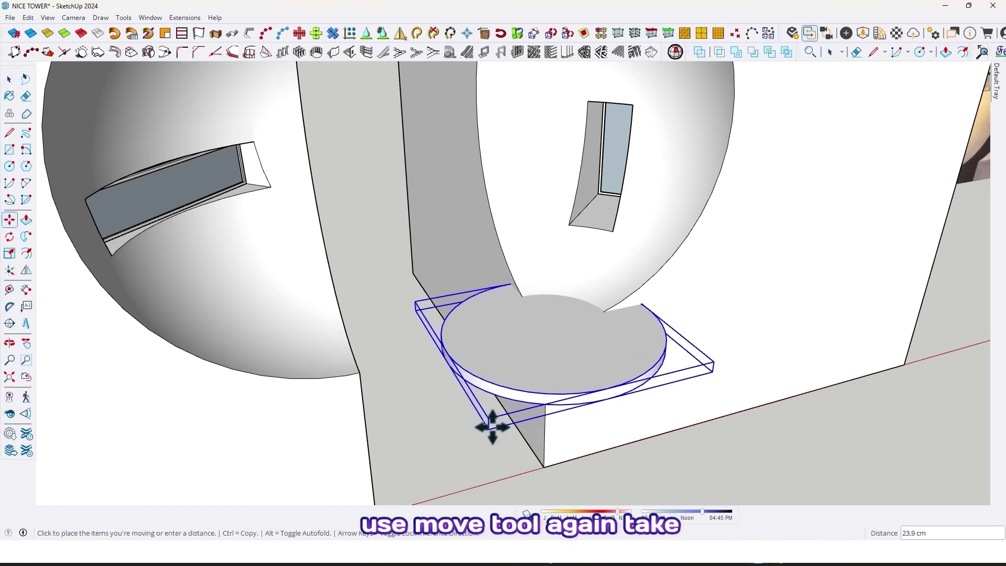
key("Right")
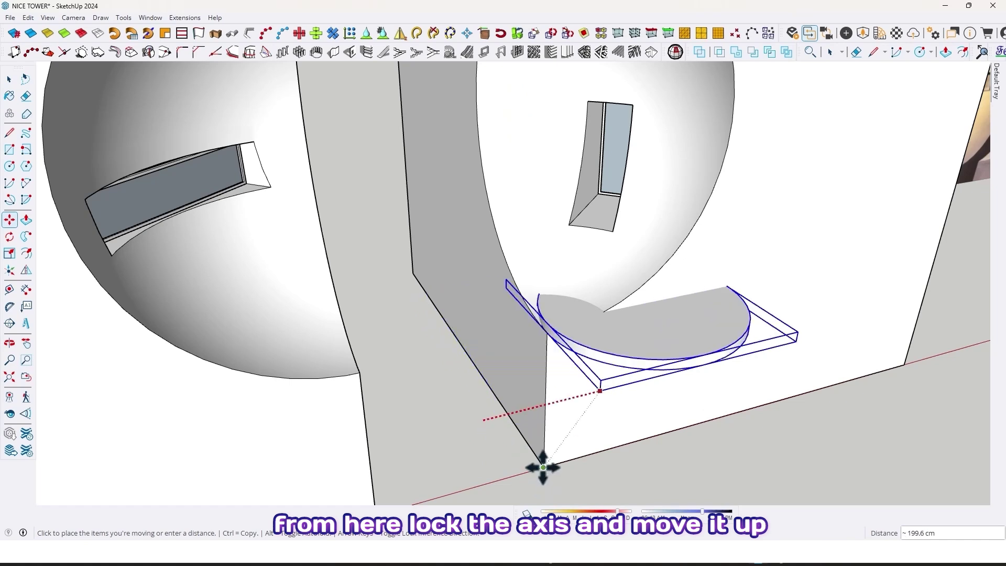
left_click(544, 467)
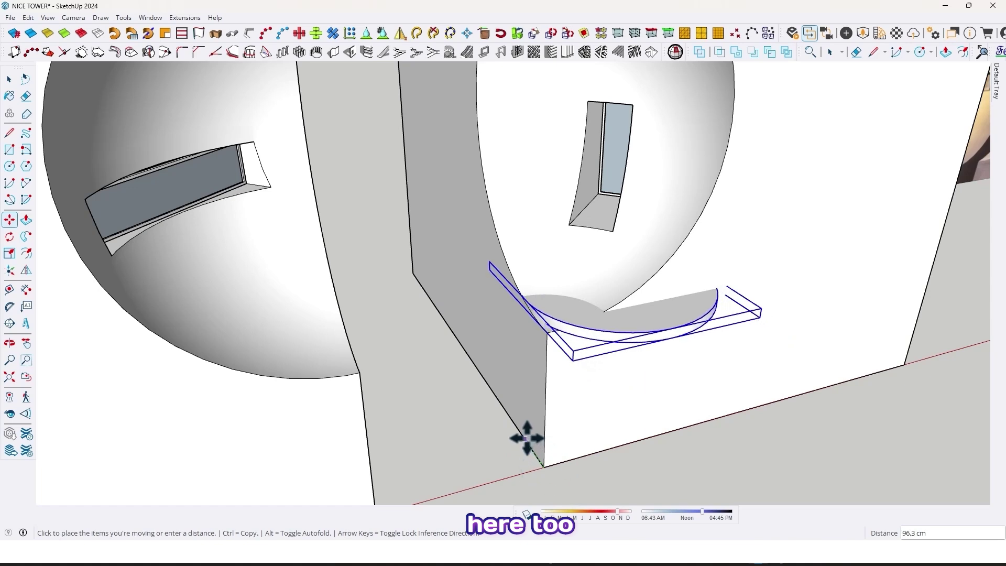
left_click(505, 418)
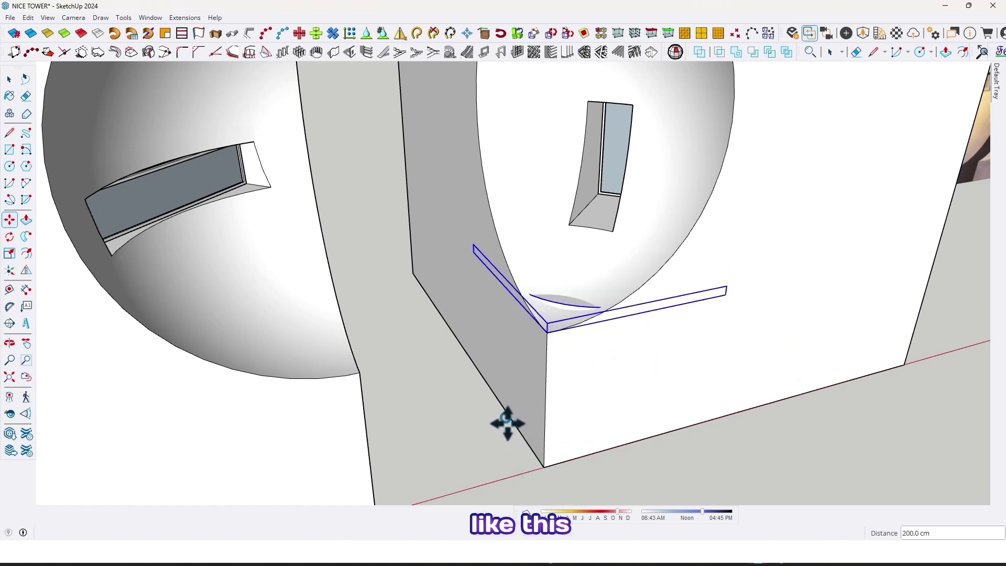
Raise the circular slab vertically within the spherical opening to the base of the glazed door
left_click(543, 465)
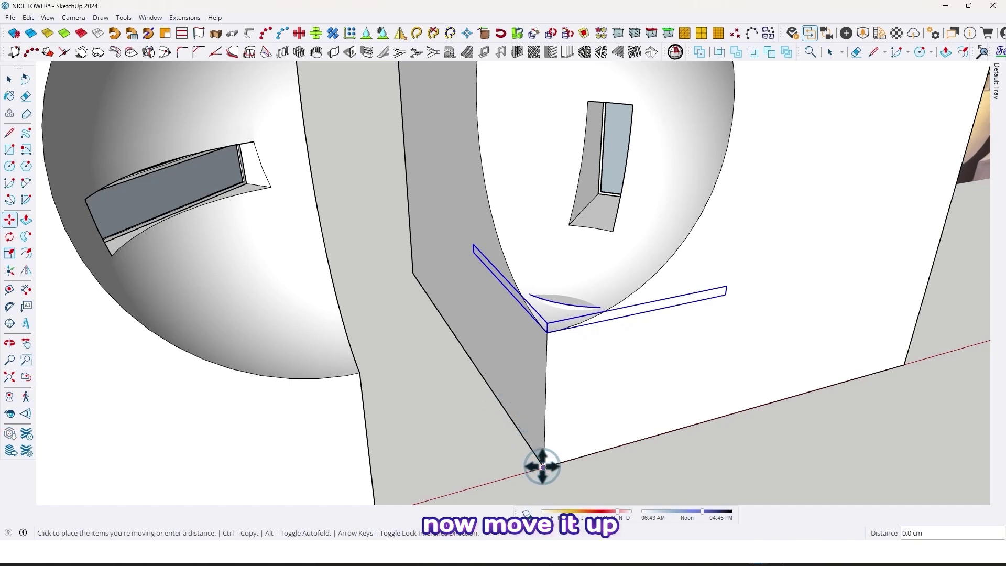
left_click(545, 434)
left_click(564, 261)
middle_click_drag(571, 254, 602, 157)
scroll(606, 206, "up", 5)
scroll(603, 183, "down", 1)
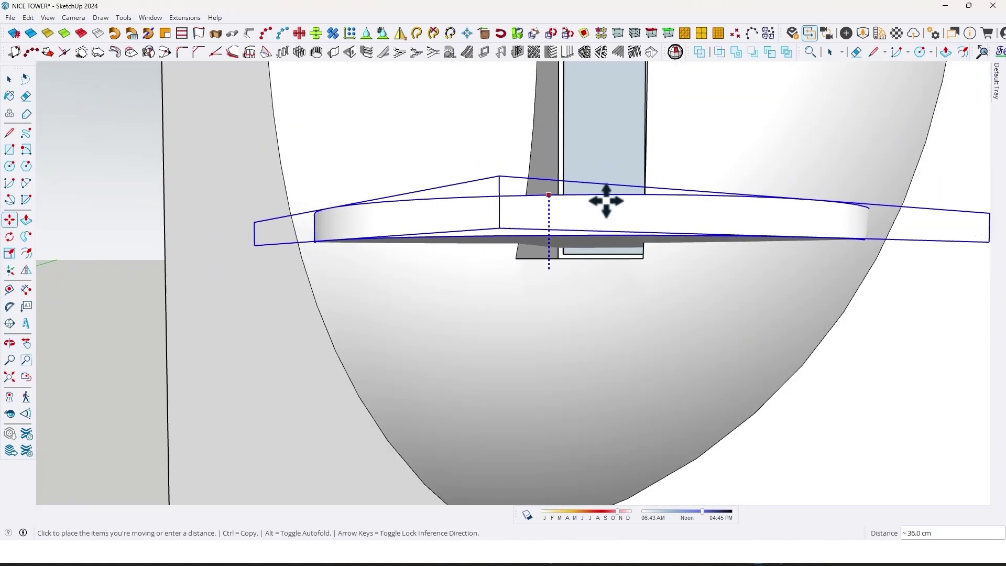
Turn on X-ray view, align the slab's height with the door recess's lower front edge, and clear the selection
middle_click_drag(629, 247, 621, 259)
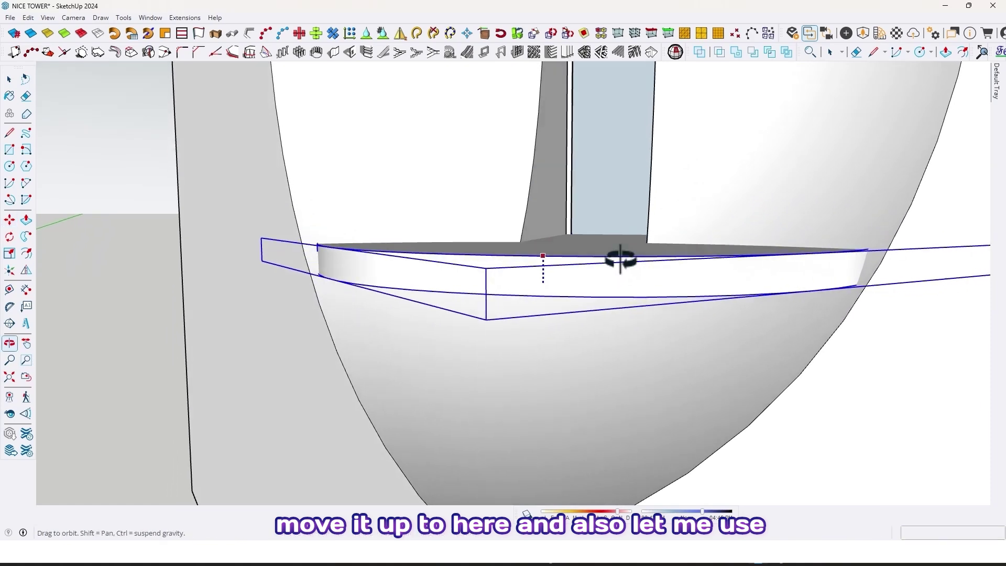
scroll(639, 223, "up", 2)
middle_click_drag(640, 220, 654, 184)
key("x")
middle_click_drag(637, 240, 629, 292)
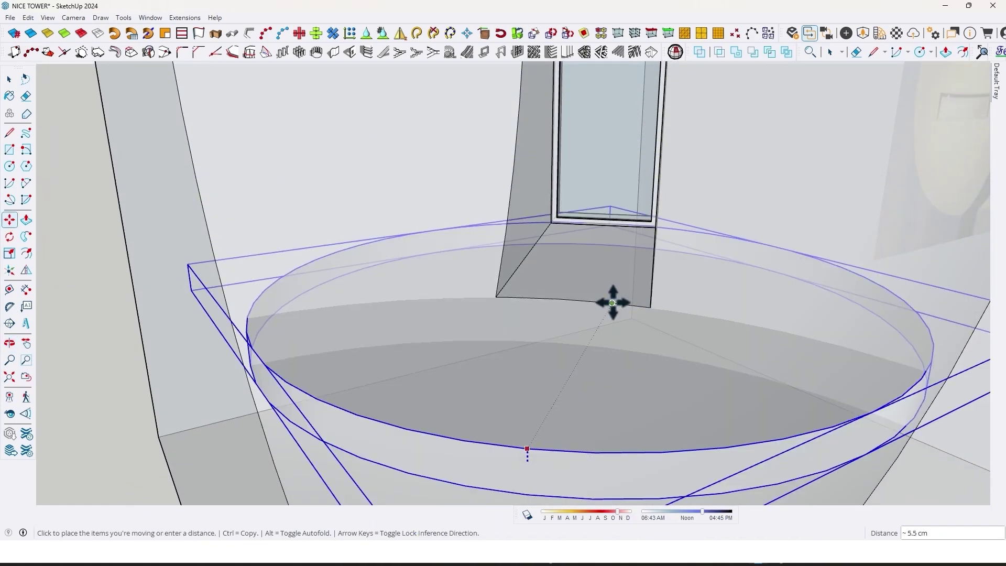
key("shift")
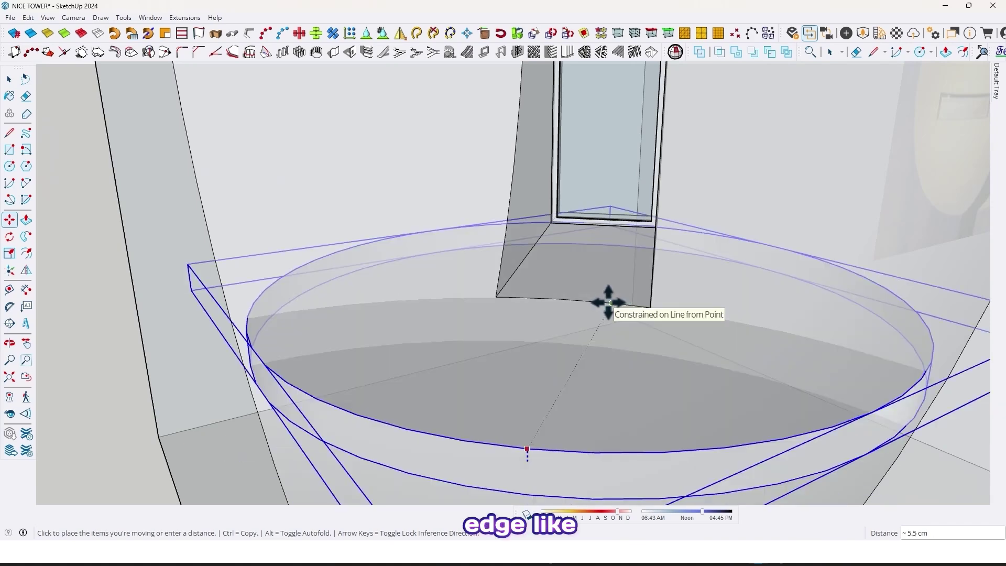
left_click(609, 290)
scroll(607, 289, "down", 4)
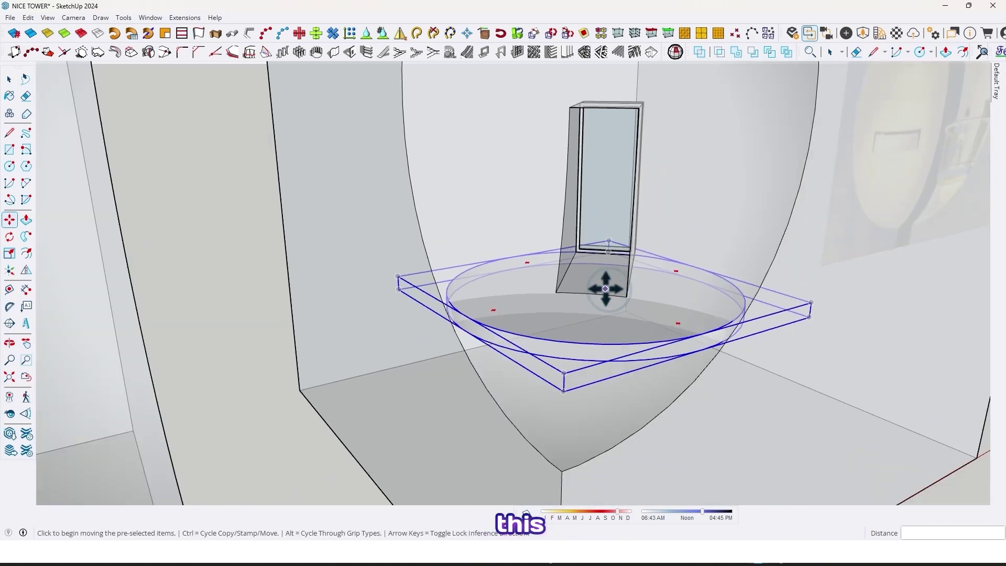
scroll(605, 289, "down", 6)
middle_click_drag(602, 298, 582, 341)
scroll(610, 351, "down", 1)
key("space")
left_click(712, 468)
Examine the windows beside the large spherical opening in the reference photo
middle_click_drag(613, 309, 456, 374)
middle_click_drag(734, 280, 588, 225)
scroll(649, 288, "up", 5)
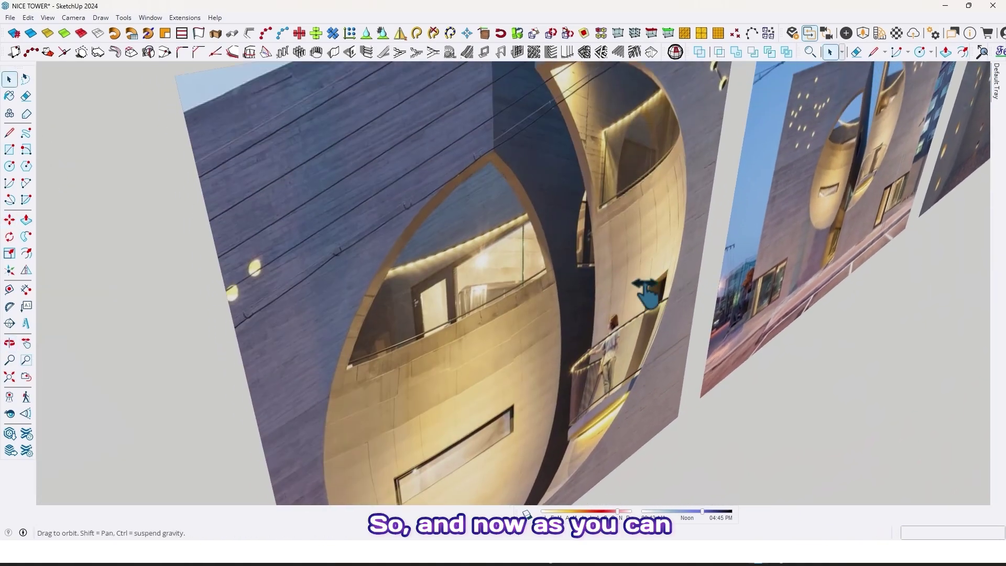
scroll(624, 277, "up", 3)
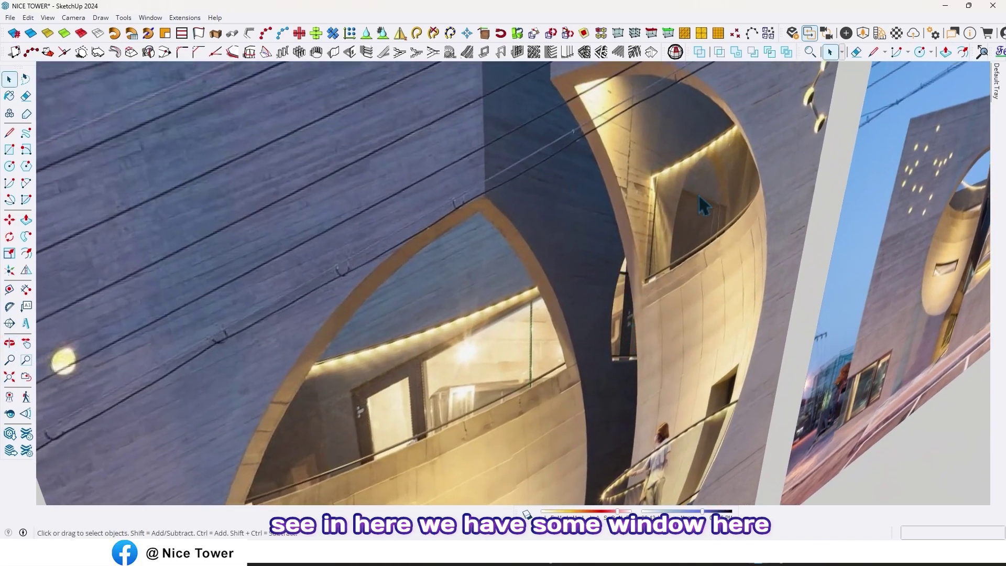
scroll(632, 341, "down", 5)
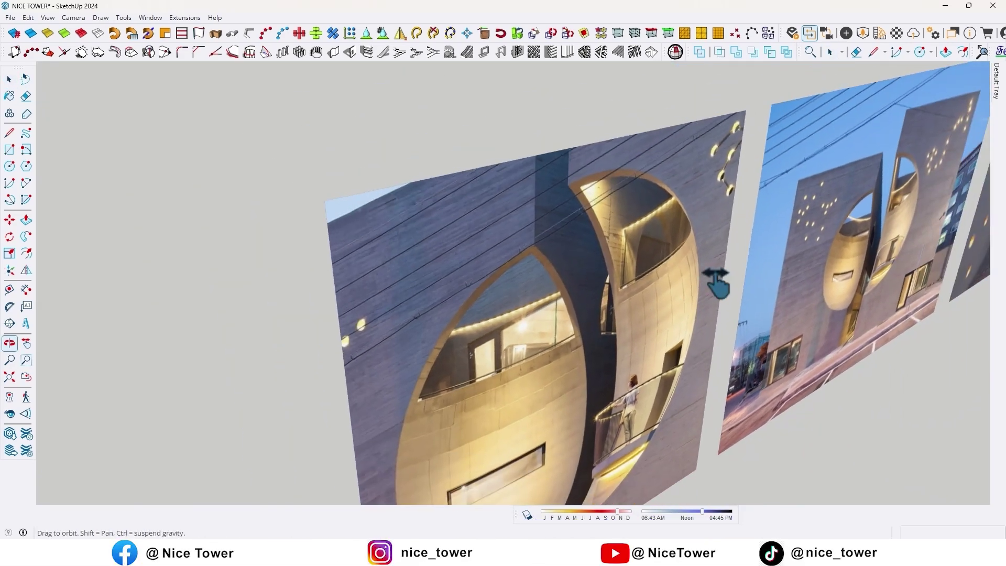
scroll(605, 329, "up", 5)
scroll(607, 329, "up", 2)
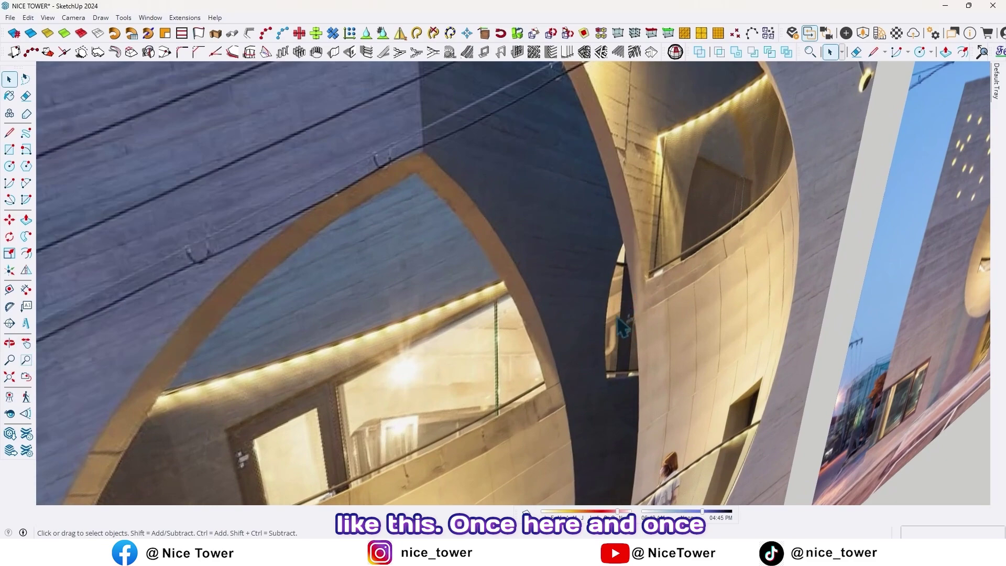
scroll(713, 241, "down", 8)
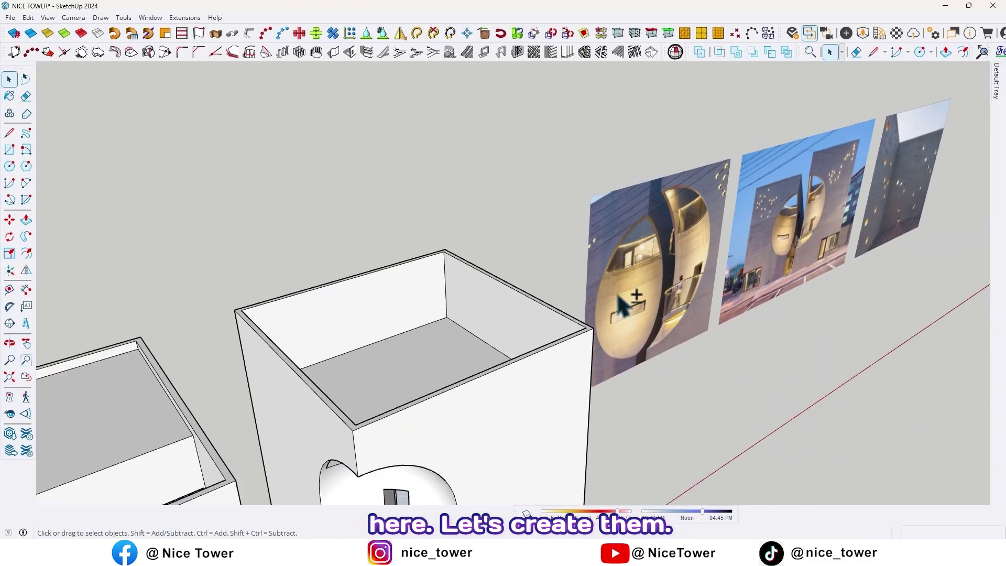
Open the block for editing and draw a half-circle arc with about 142 cm bulge on the floor edge of its inner wall facing the other block
mouse_move(617, 303)
middle_mouse_down()
mouse_move(642, 286)
mouse_move(503, 309)
middle_mouse_up()
scroll(445, 325, "down", 4)
mouse_move(445, 325)
middle_mouse_down()
mouse_move(263, 310)
mouse_move(199, 320)
middle_mouse_up()
scroll(493, 380, "up", 4)
mouse_move(511, 293)
middle_mouse_down("shift")
mouse_move(539, 330)
mouse_move(484, 321)
middle_mouse_up("shift")
middle_click_drag(465, 356, 486, 343, "shift")
left_click(486, 352)
double_click(486, 353)
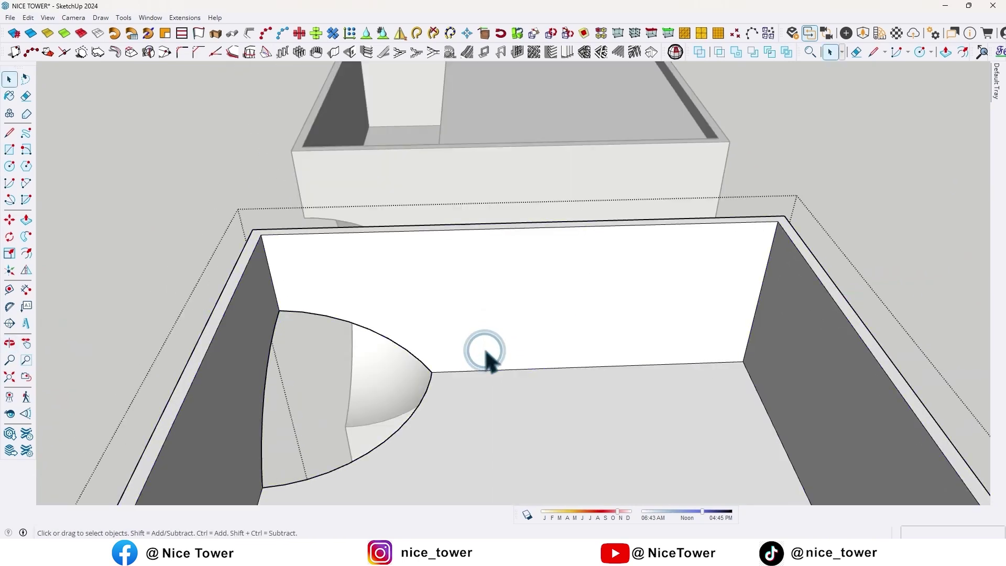
key("a")
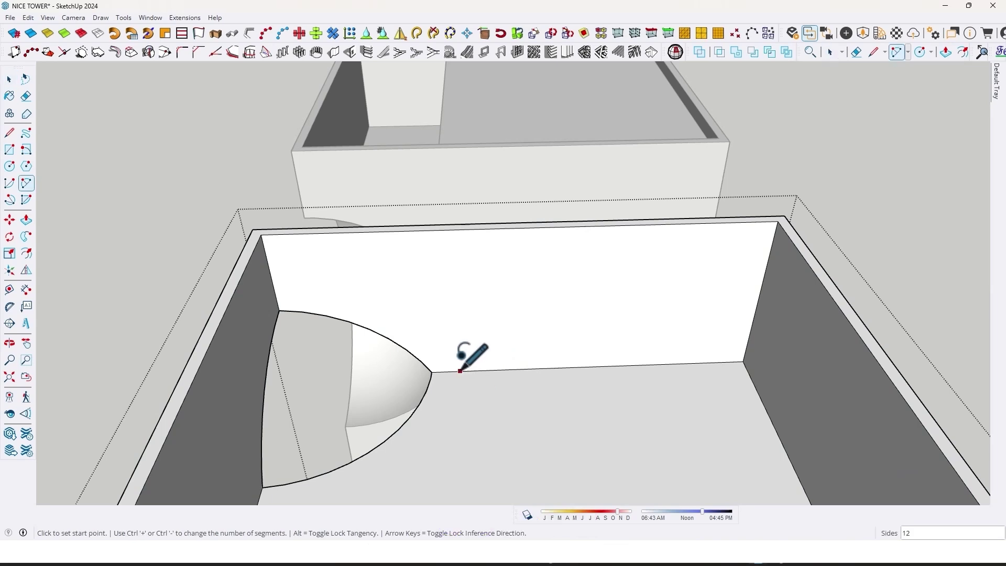
left_click(454, 371)
left_click(586, 366)
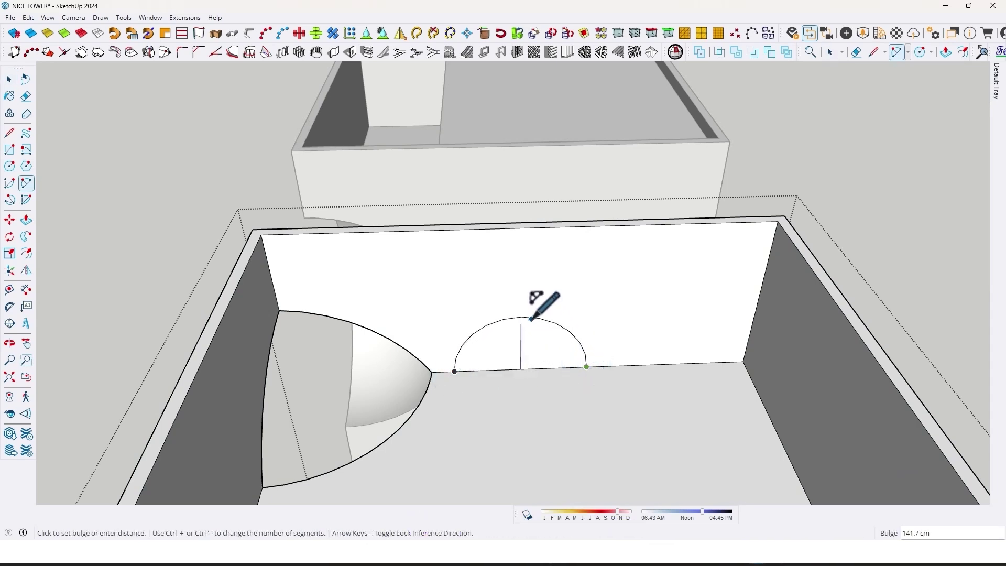
Push the half-round face 20 cm through the wall to cut an arched opening, and leave the block's group
middle_click_drag(522, 373, 680, 378)
scroll(592, 346, "up", 3)
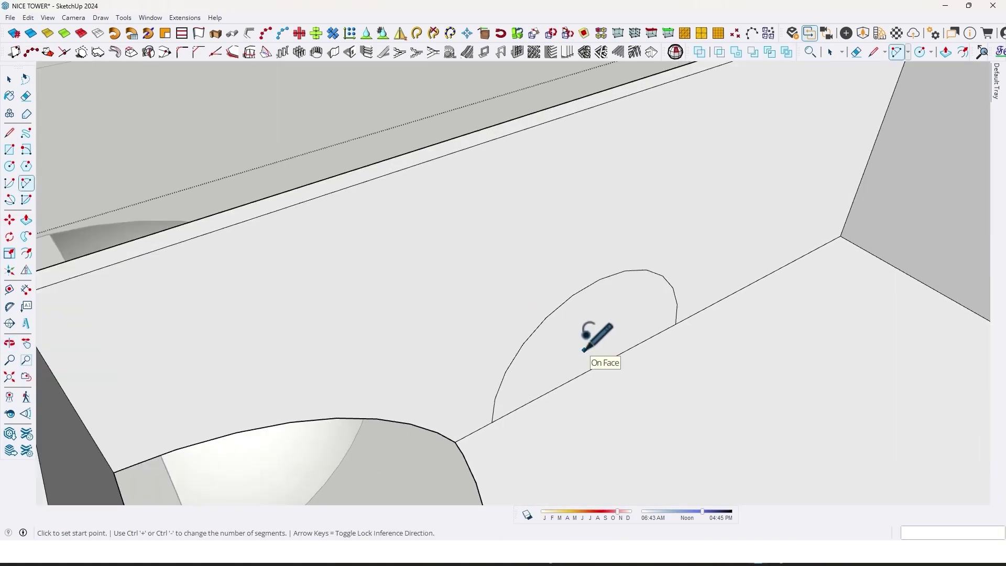
scroll(585, 351, "down", 1)
mouse_move(597, 336)
middle_mouse_down()
mouse_move(580, 330)
mouse_move(588, 348)
middle_mouse_up()
key("p")
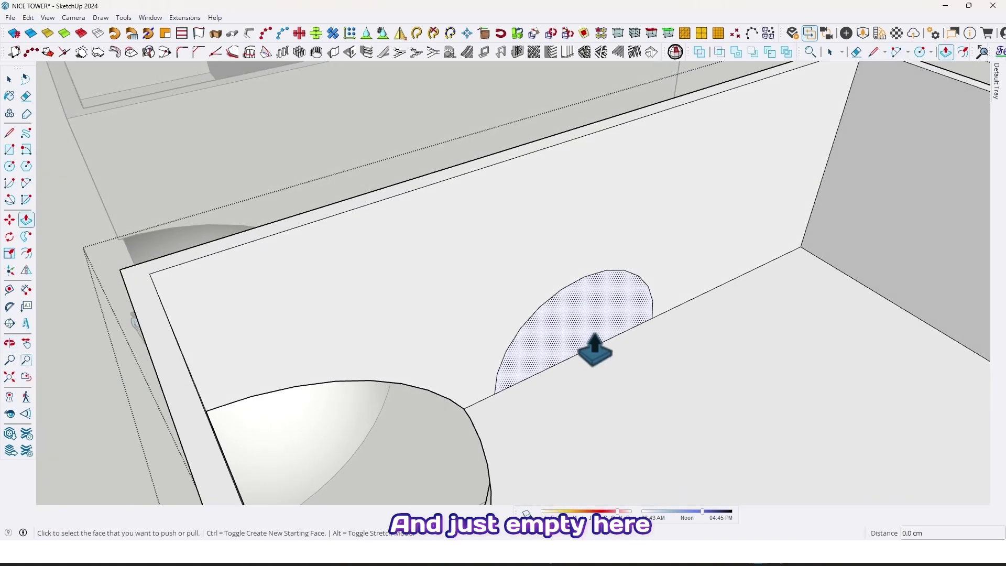
left_click(588, 345)
type("20")
key("Return")
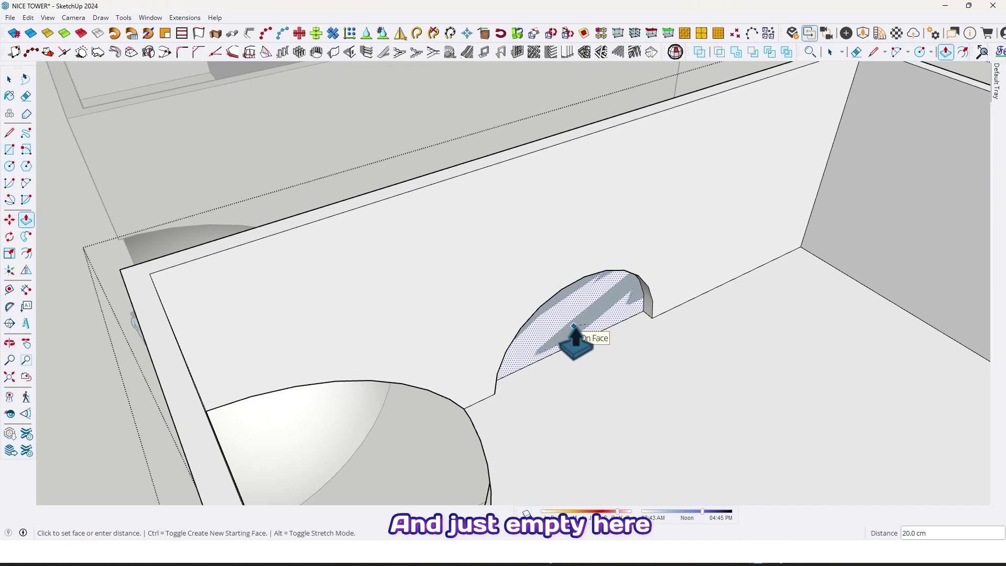
left_click(574, 326)
middle_click_drag(574, 326, 674, 352)
key("space")
key("Escape")
Examine the glass railings above both curved walls in the reference photo
scroll(791, 306, "down", 5)
scroll(711, 300, "up", 4)
scroll(654, 336, "up", 3)
scroll(674, 359, "up", 3)
scroll(672, 330, "down", 3)
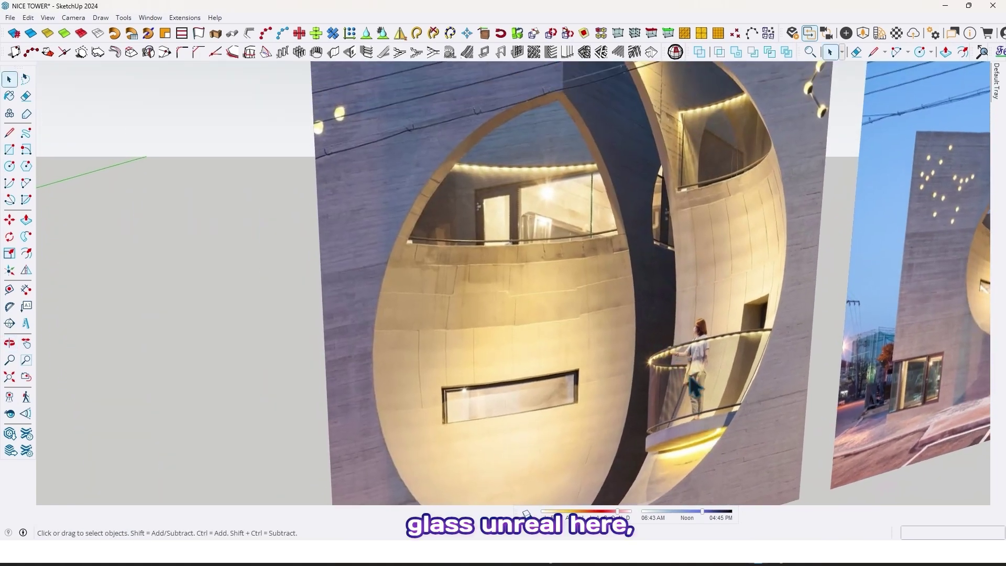
middle_click_drag(700, 404, 640, 333)
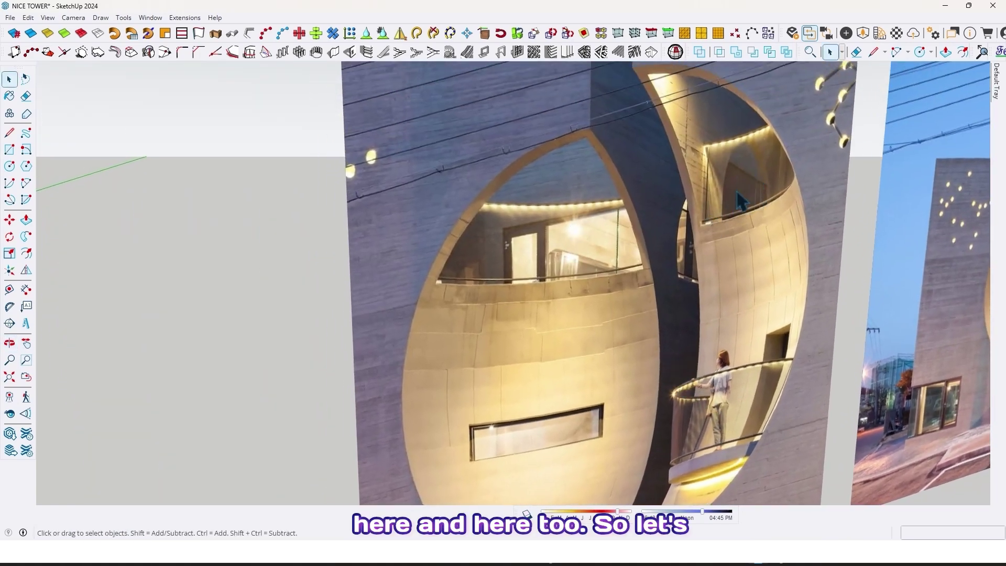
scroll(726, 239, "down", 8)
Open the block's group and select all segments of the curved floor edge at the top of the wall with the glazed door
middle_click_drag(776, 239, 618, 317)
scroll(645, 335, "up", 5)
middle_click_drag(588, 348, 709, 309)
scroll(530, 341, "up", 4)
middle_click_drag(530, 341, 581, 281)
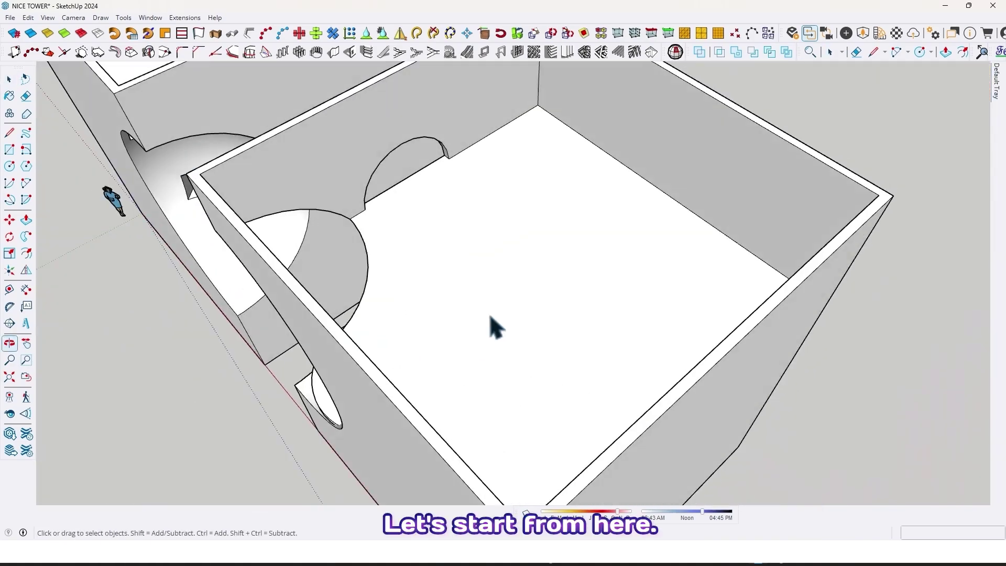
middle_click_drag(384, 292, 360, 298)
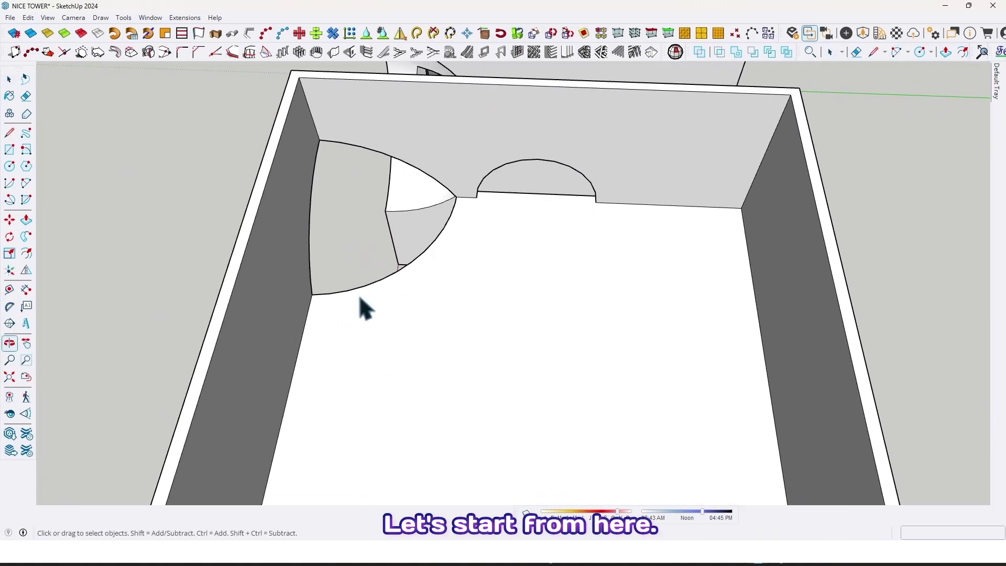
scroll(352, 299, "up", 3)
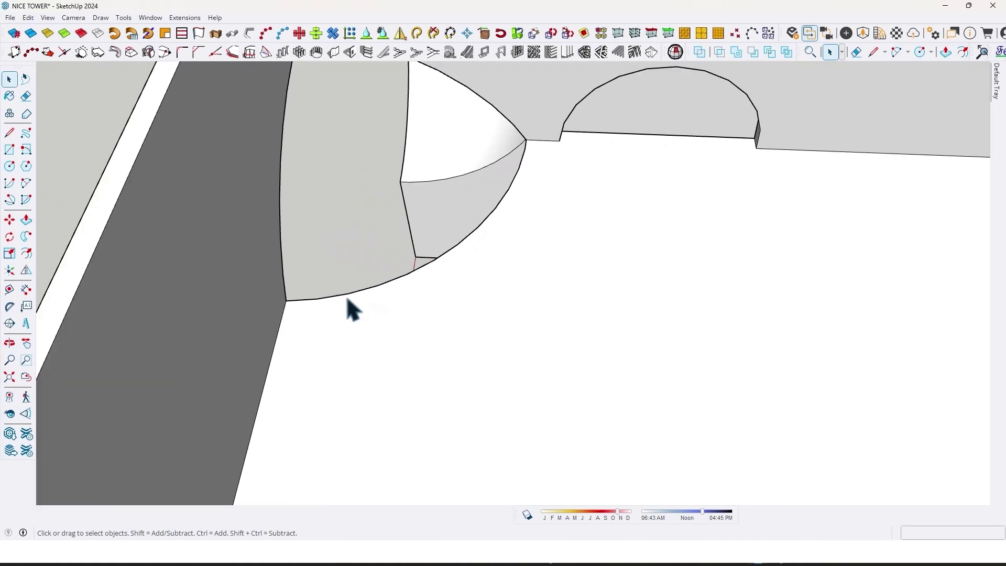
double_click(345, 301)
left_click(331, 296)
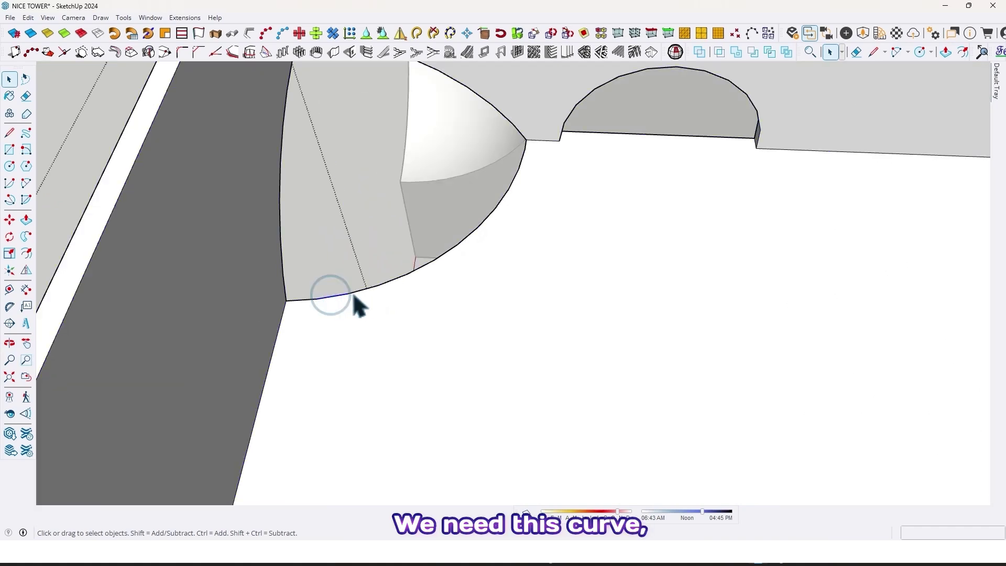
left_click(387, 283)
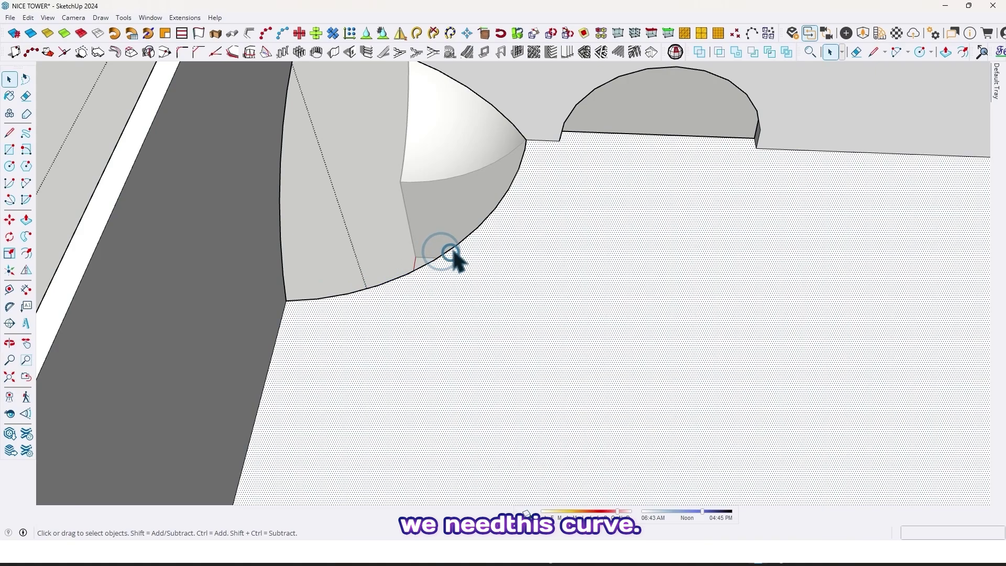
left_click(453, 249)
middle_click_drag(584, 253, 478, 152)
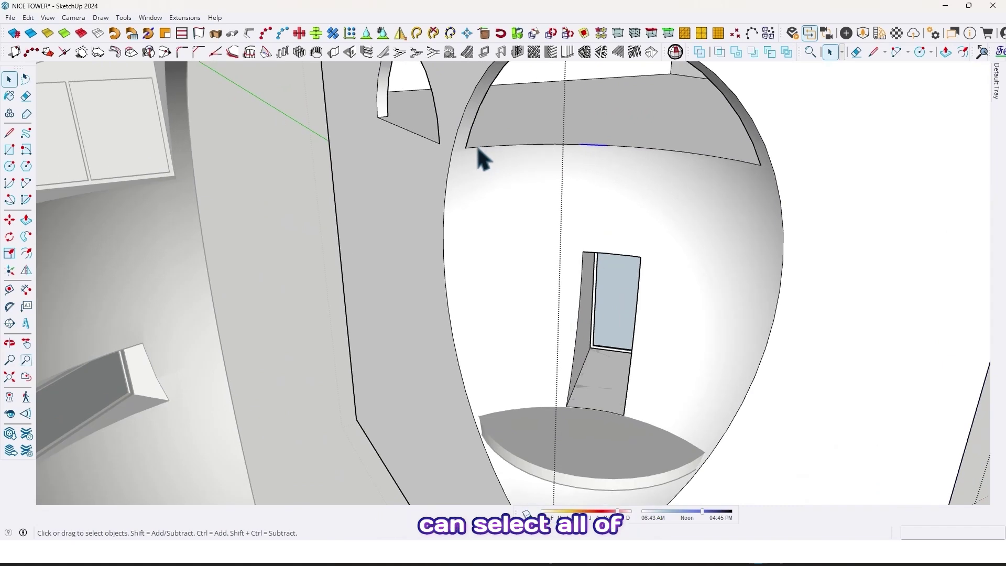
left_click(510, 147, "ctrl")
scroll(543, 148, "up", 2)
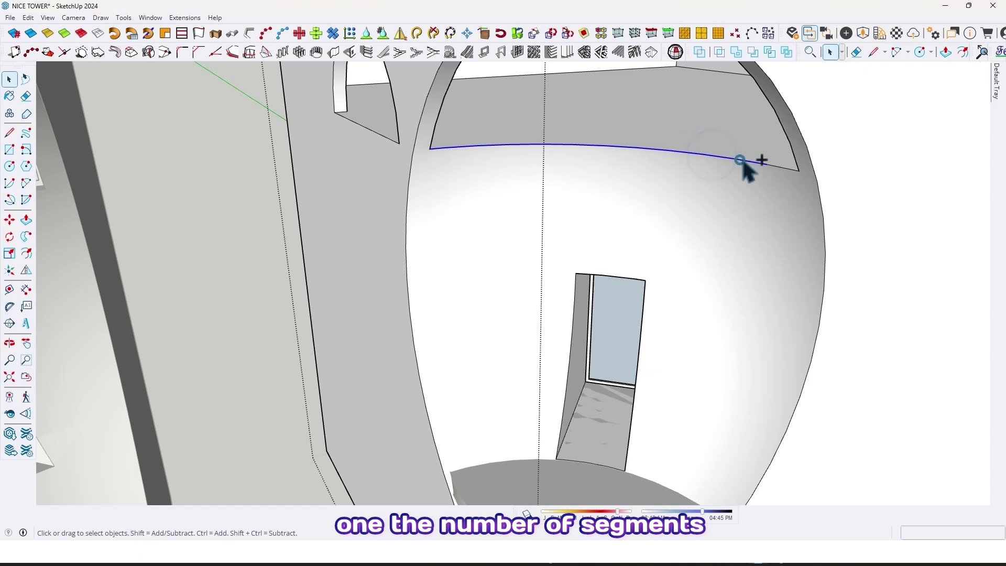
Copy the selected edges out of the block's group, paste them in place, and weld them into one curve
middle_click_drag(779, 173, 580, 243)
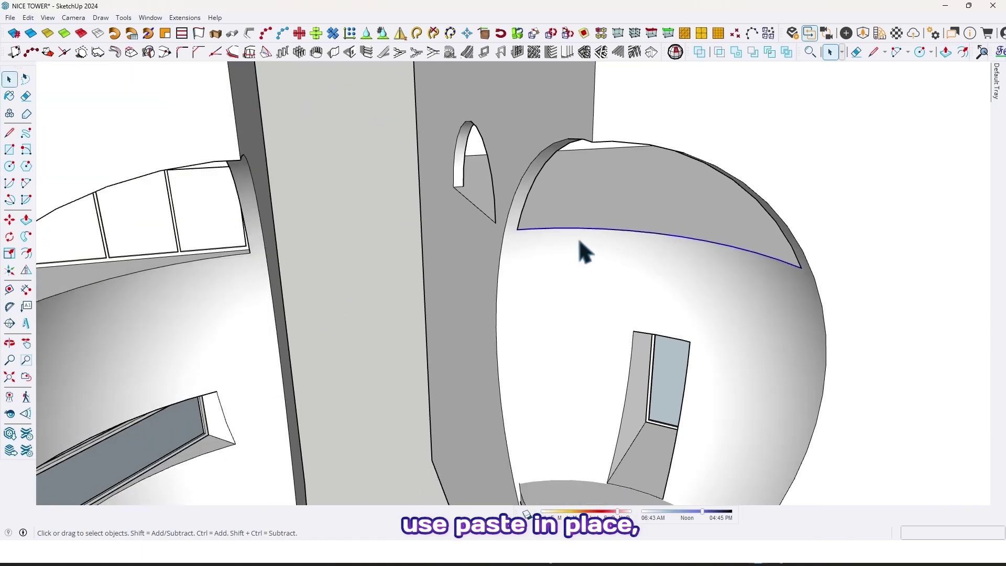
scroll(579, 241, "down", 1)
scroll(576, 233, "up", 1)
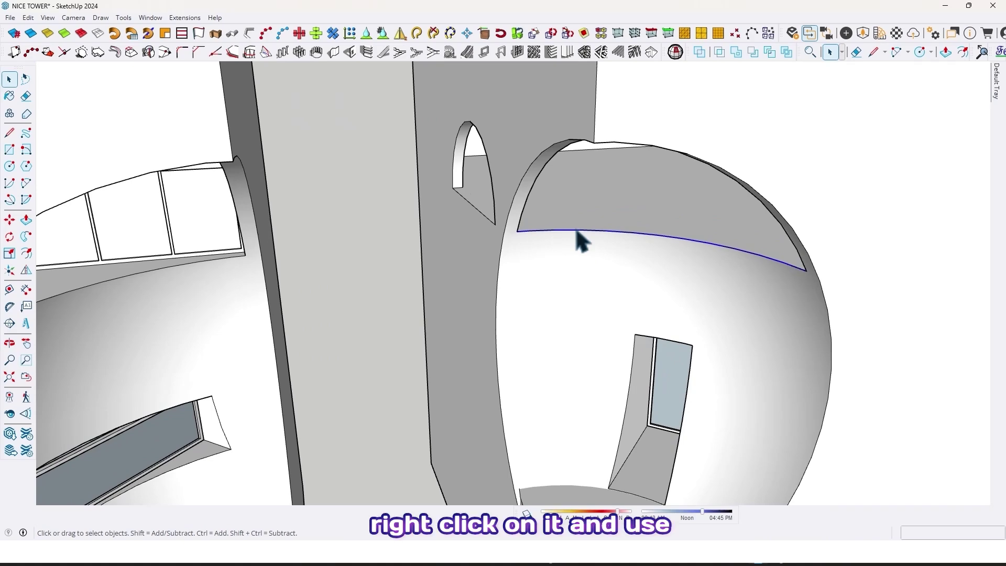
right_click(586, 244)
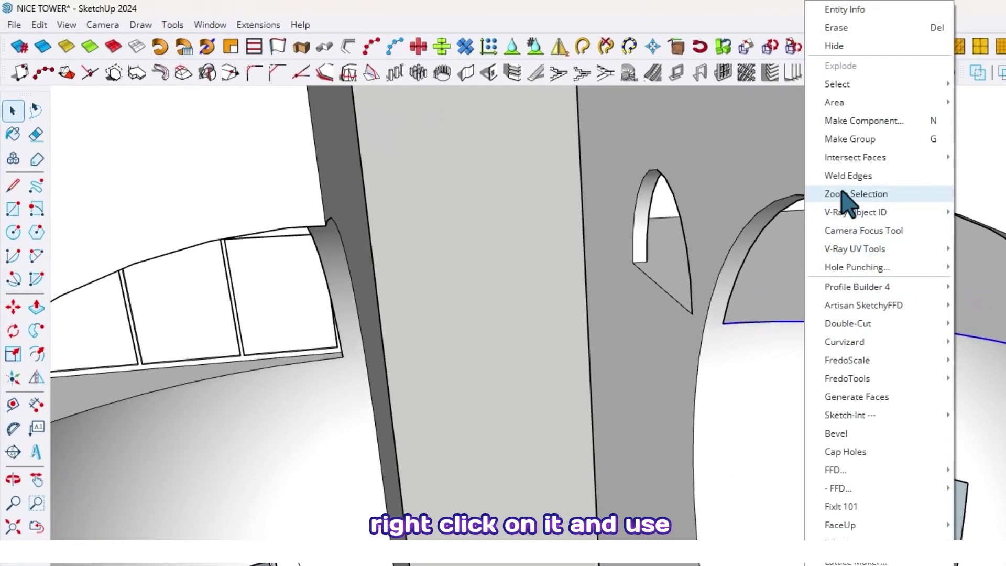
left_click(843, 176)
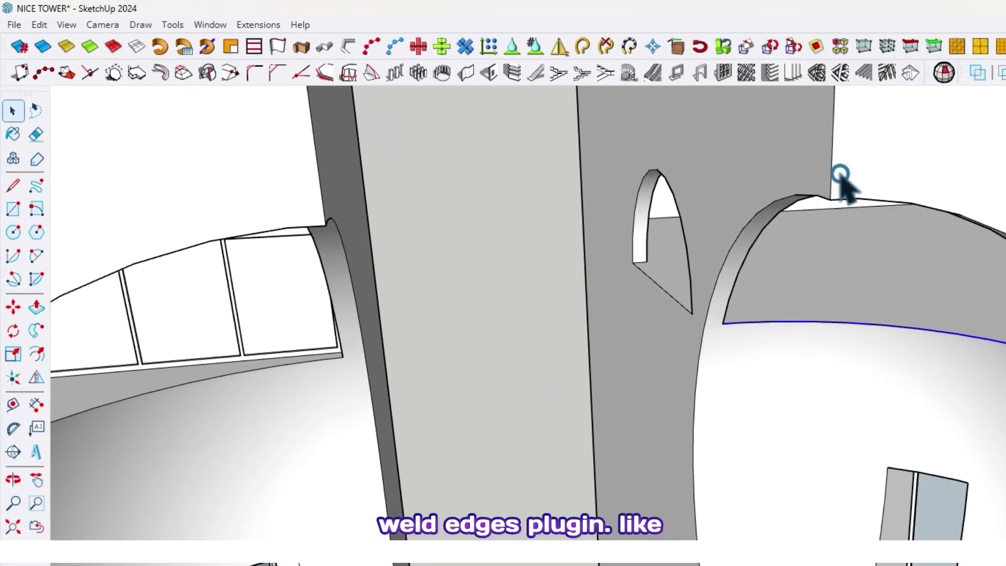
scroll(834, 197, "down", 1)
scroll(833, 199, "down", 2)
middle_click_drag(825, 255, 846, 226, "shift")
scroll(822, 268, "down", 2)
middle_click_drag(846, 226, 848, 244, "shift")
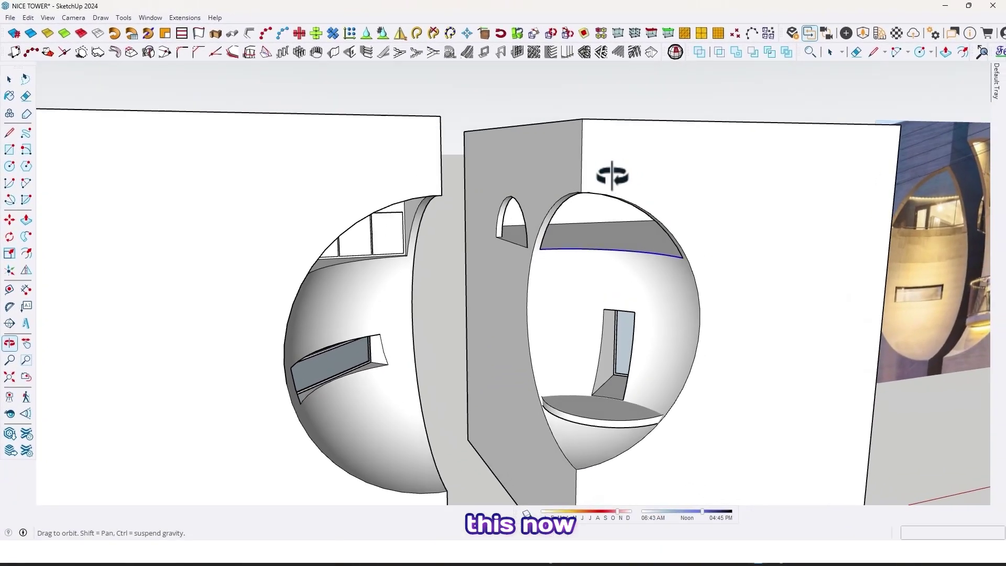
Extrude the welded curve 100 cm vertically with Extrude Lines to form the glass railing surface
key("space")
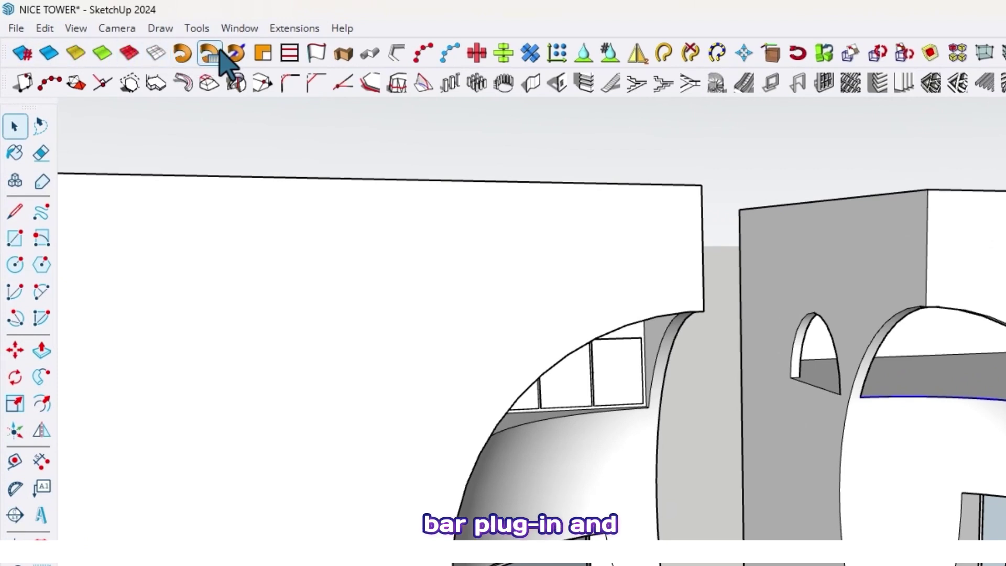
left_click(315, 61)
scroll(918, 397, "up", 3)
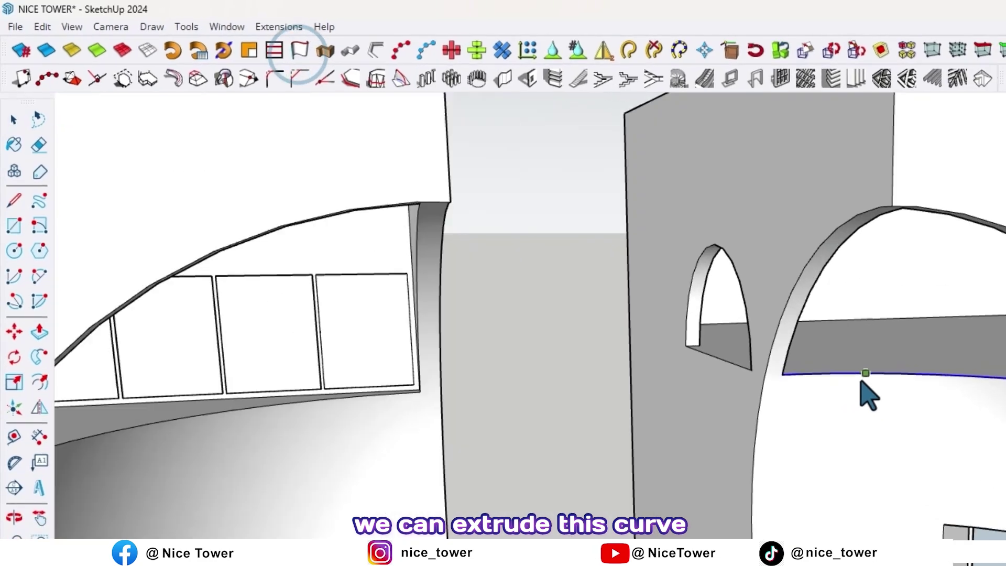
left_click(622, 269)
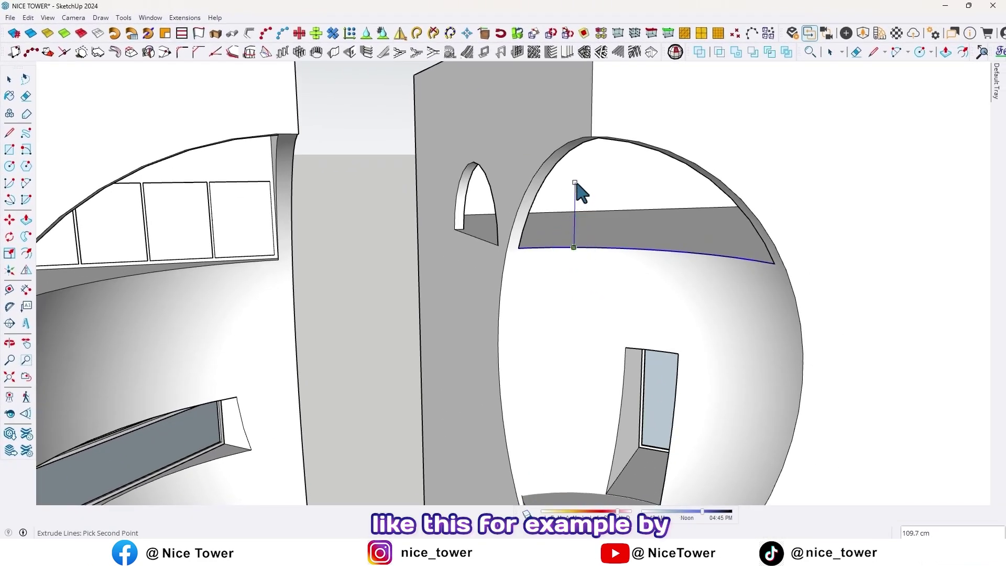
type("100")
key("Return")
Open the other block for editing and try selecting the segments of its curved floor edge one by one
scroll(617, 268, "down", 4)
middle_click_drag(619, 268, 380, 380)
scroll(388, 367, "down", 3)
middle_click_drag(388, 367, 487, 364, "shift")
scroll(524, 281, "up", 4)
middle_click_drag(524, 280, 524, 359)
left_click(491, 257)
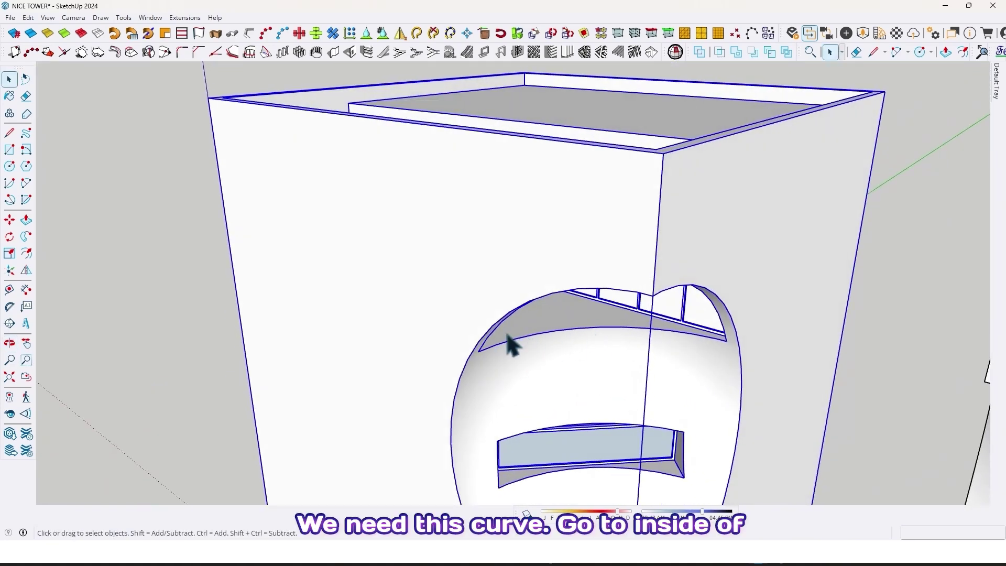
double_click(531, 328)
middle_click_drag(531, 327, 493, 314)
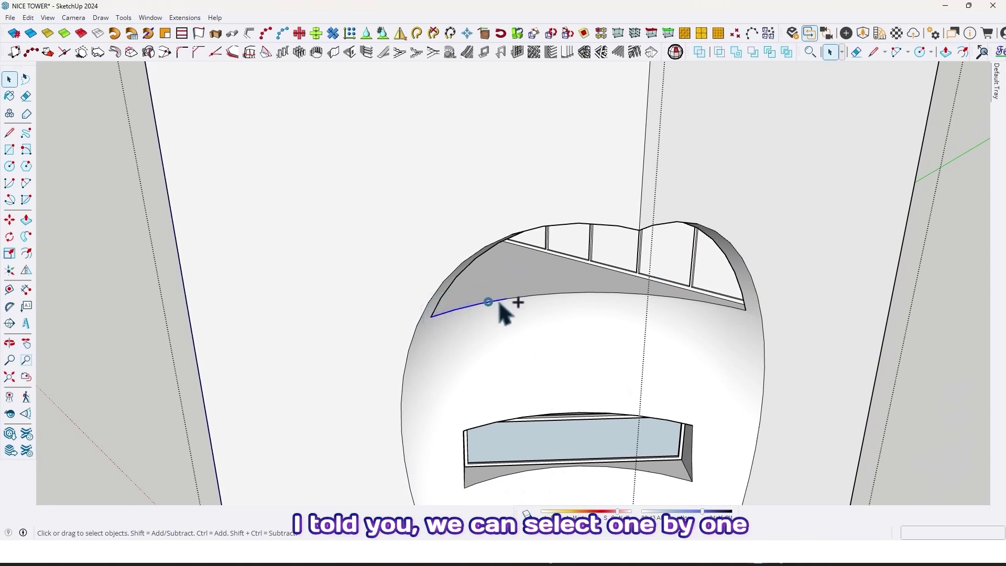
scroll(525, 309, "down", 3)
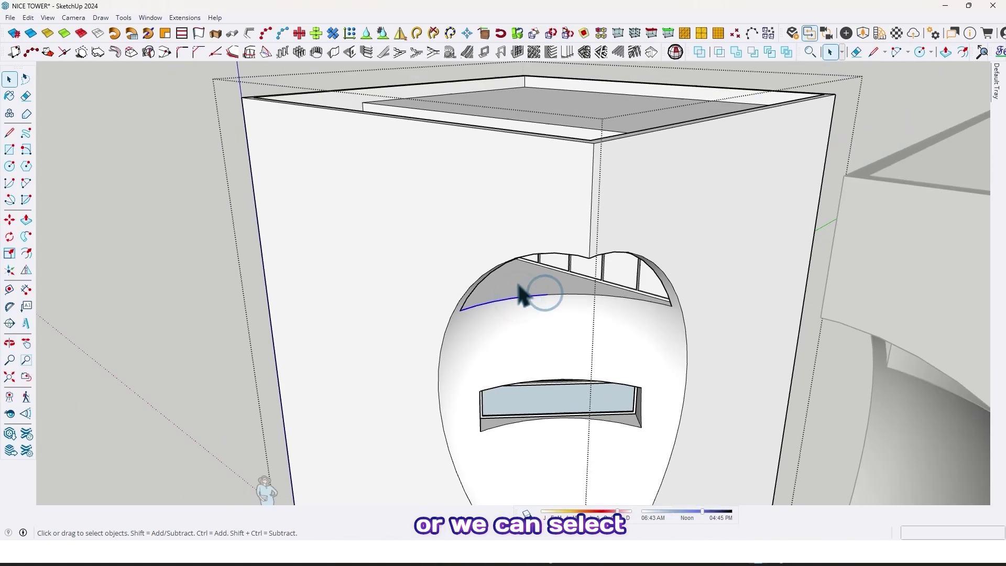
Copy the floor face with its edges about 667 cm up along the blue axis, above the block
middle_click_drag(519, 290, 400, 340)
scroll(436, 191, "up", 3)
middle_click_drag(449, 239, 506, 242, "shift")
scroll(476, 262, "down", 2)
key("m")
left_click(486, 224)
key("ctrl")
middle_click_drag(488, 168, 512, 150)
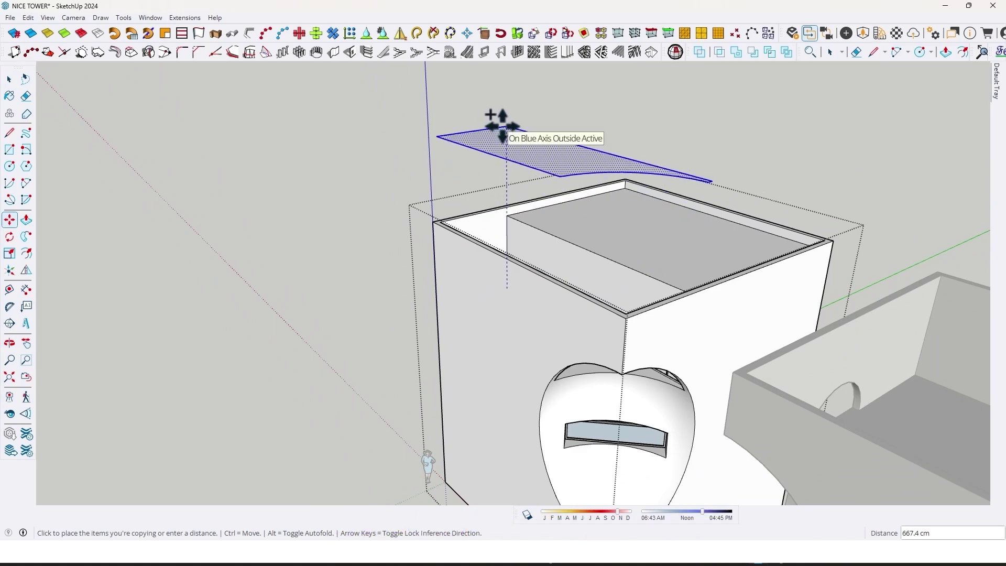
left_click(503, 126)
middle_click_drag(507, 218, 504, 176)
scroll(501, 207, "up", 2)
Delete the copied face and its long outer edges, keeping the curved edge
key("space")
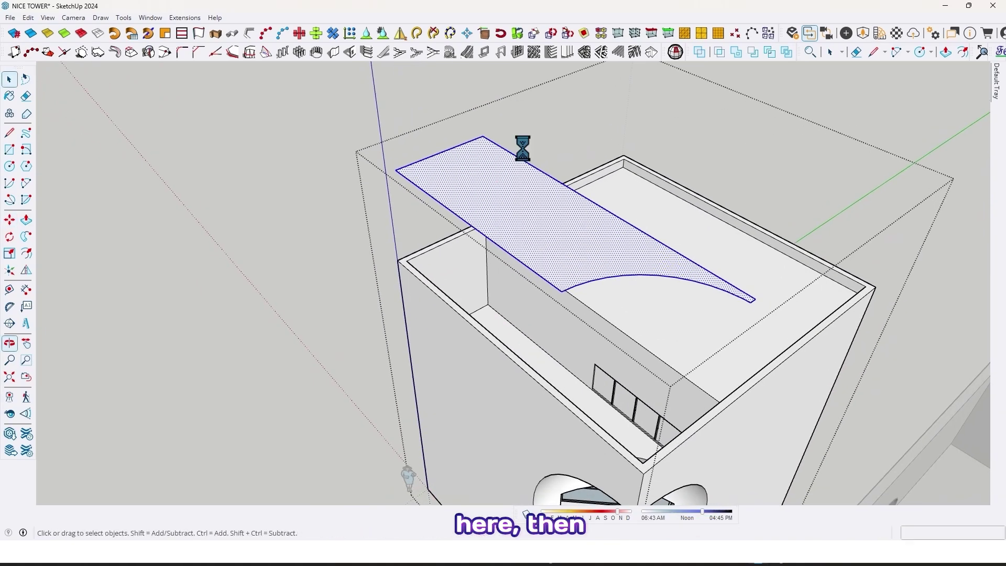
left_click_drag(437, 171, 349, 182)
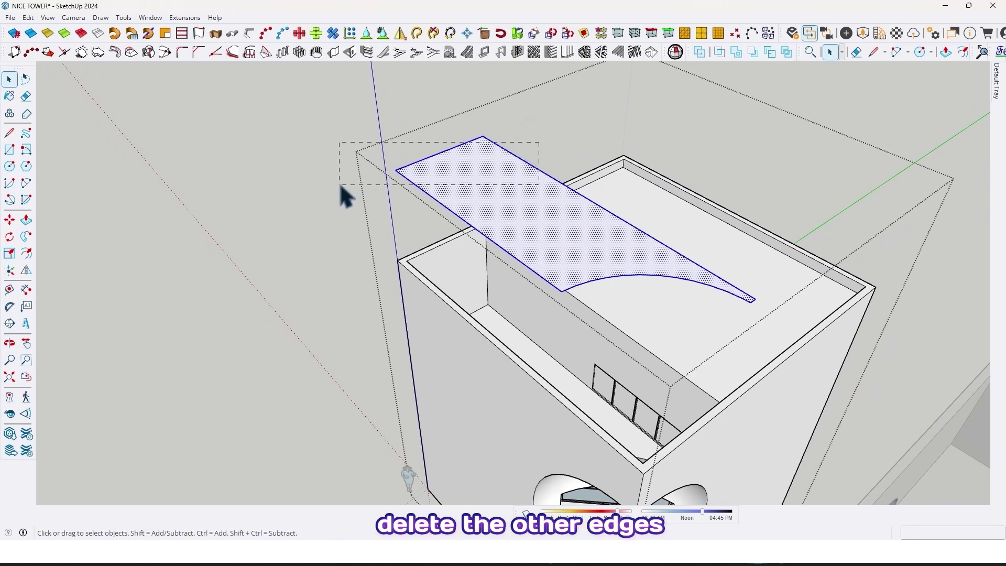
key("Delete")
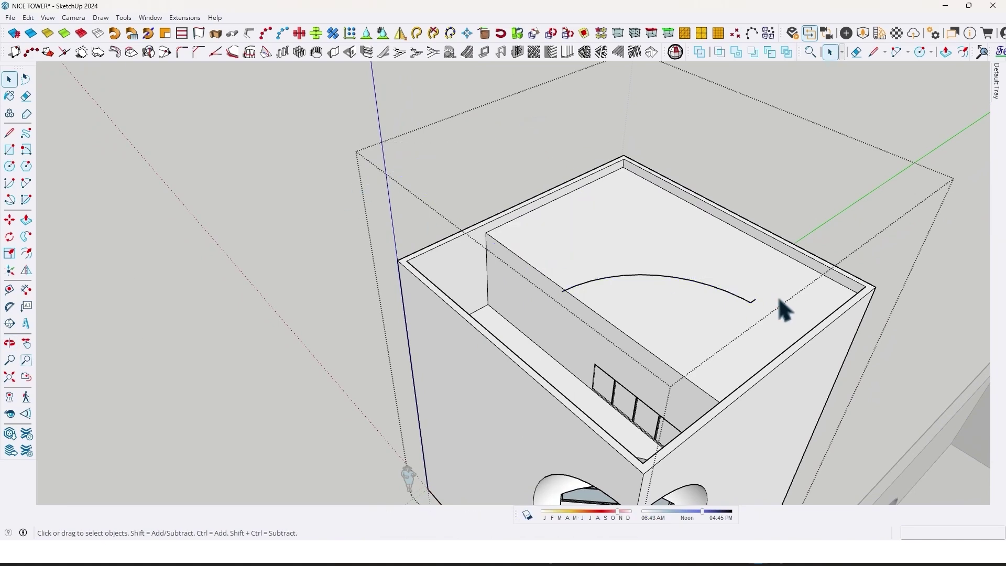
Delete the short leftover edge at the copied curve's end and weld the remaining segments into one curve
scroll(794, 311, "up", 5)
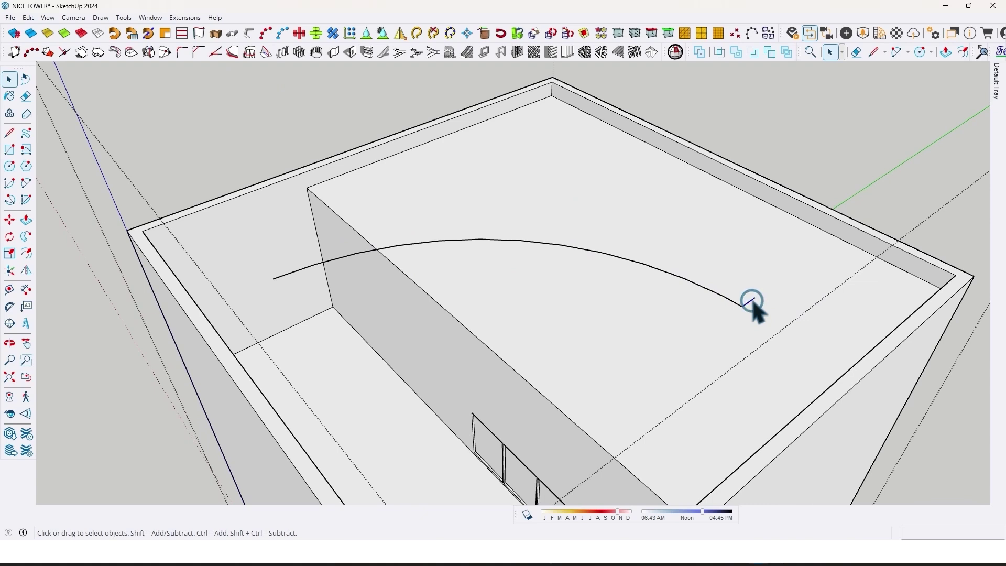
scroll(755, 306, "down", 5)
scroll(511, 280, "up", 2)
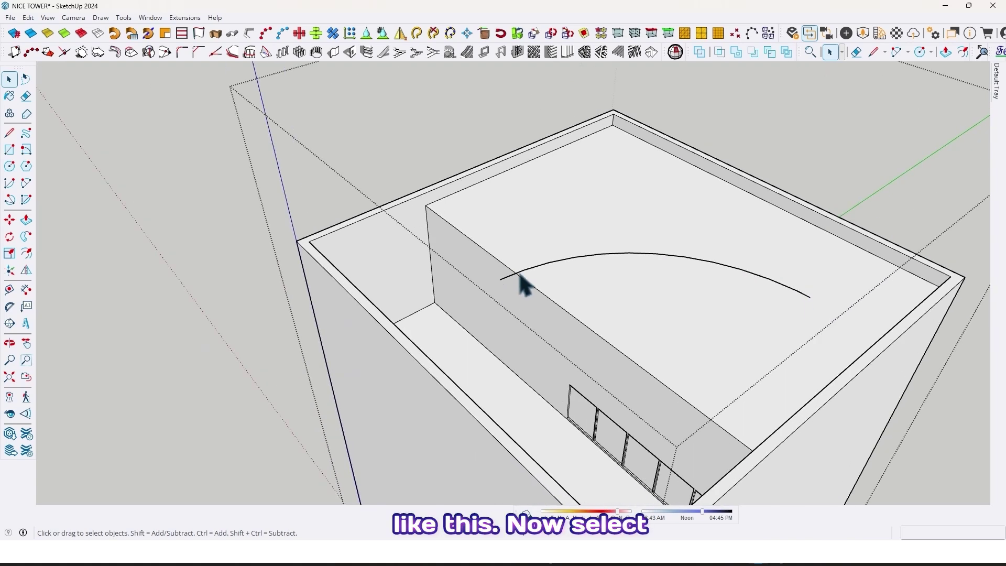
right_click(519, 277)
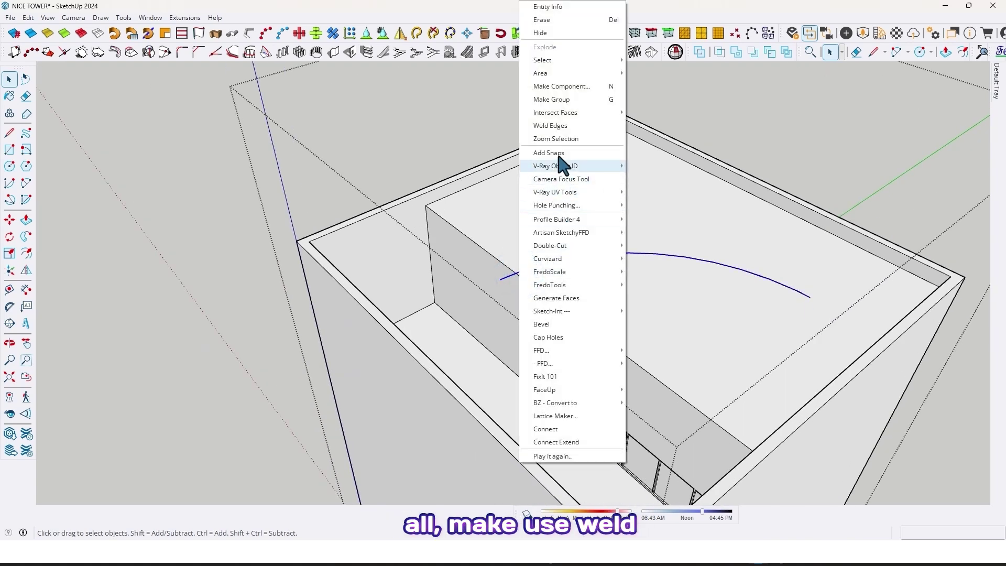
left_click(550, 128)
middle_click_drag(533, 269, 540, 249)
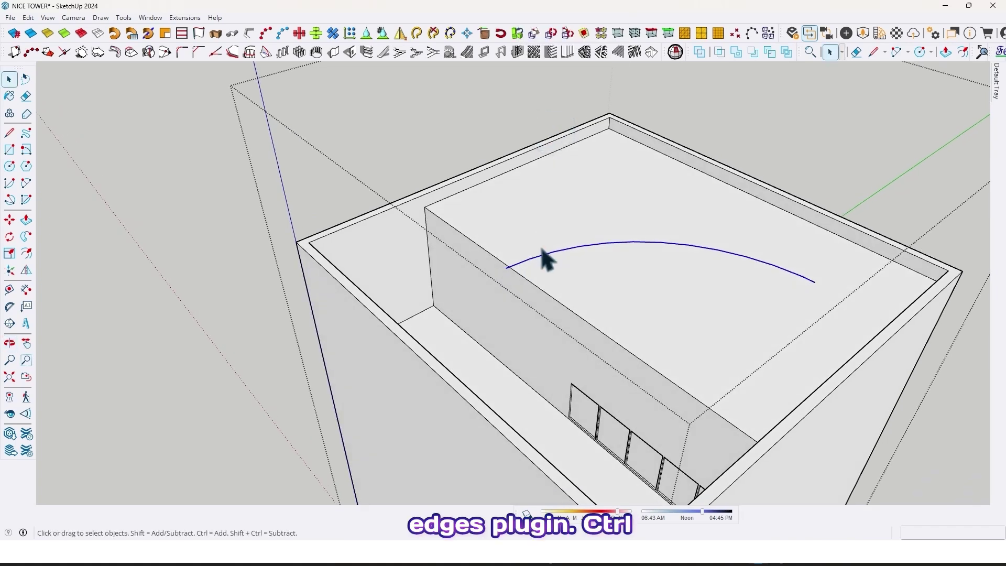
Cut the welded curve out of the block's group and paste it in place outside the group
key("ctrl+x")
scroll(545, 258, "down", 3)
scroll(616, 237, "down", 3)
key("Escape")
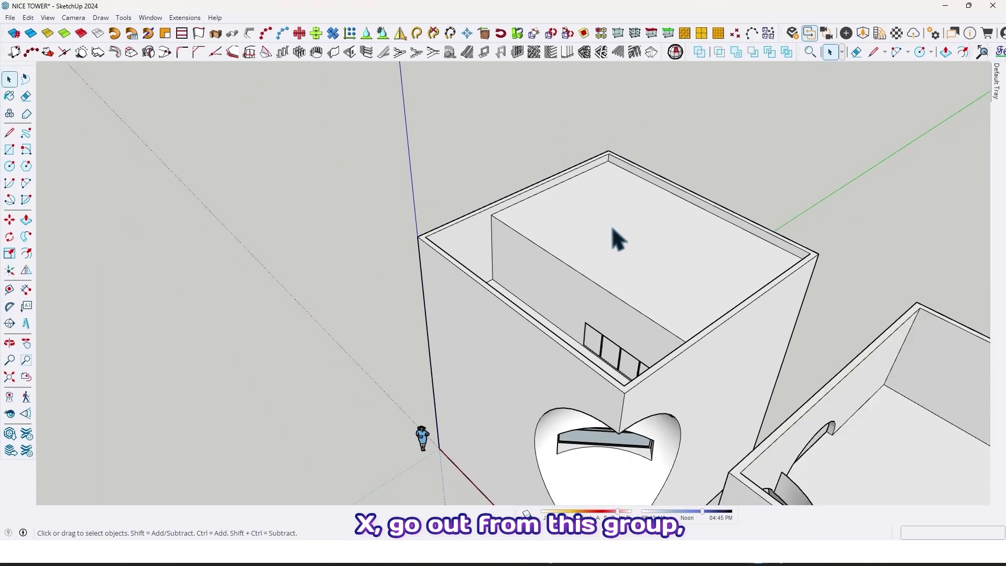
middle_click_drag(590, 343, 645, 285)
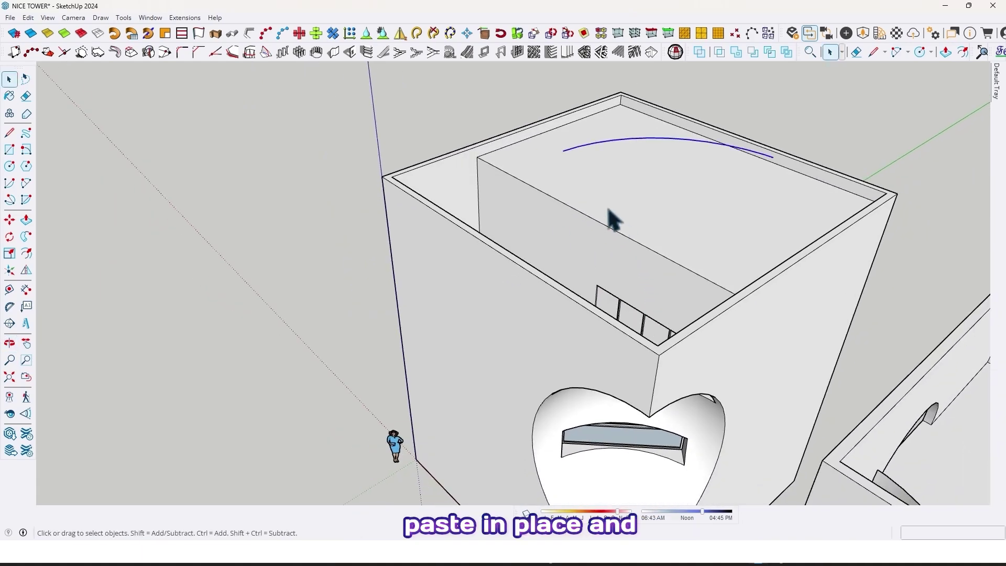
Move the pasted curve down along the blue axis onto the curved floor edge of the block's upper opening
key("m")
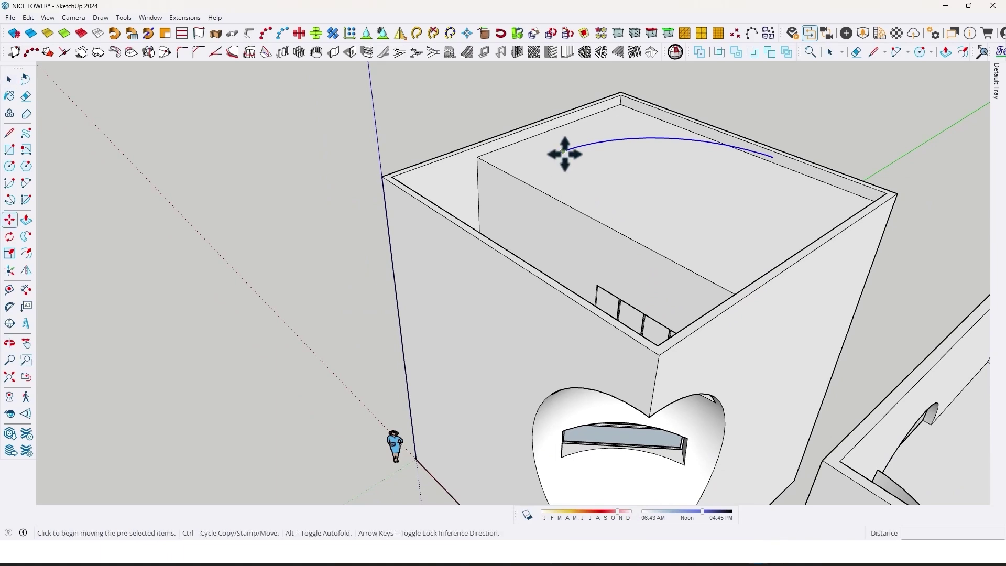
left_click(564, 152)
middle_click_drag(594, 340, 590, 113)
scroll(575, 307, "up", 3)
middle_click_drag(575, 308, 625, 291)
scroll(563, 291, "up", 4)
scroll(572, 300, "down", 3)
scroll(553, 291, "up", 2)
mouse_move(488, 298)
middle_mouse_down()
mouse_move(618, 278)
mouse_move(589, 283)
mouse_move(548, 269)
middle_mouse_up()
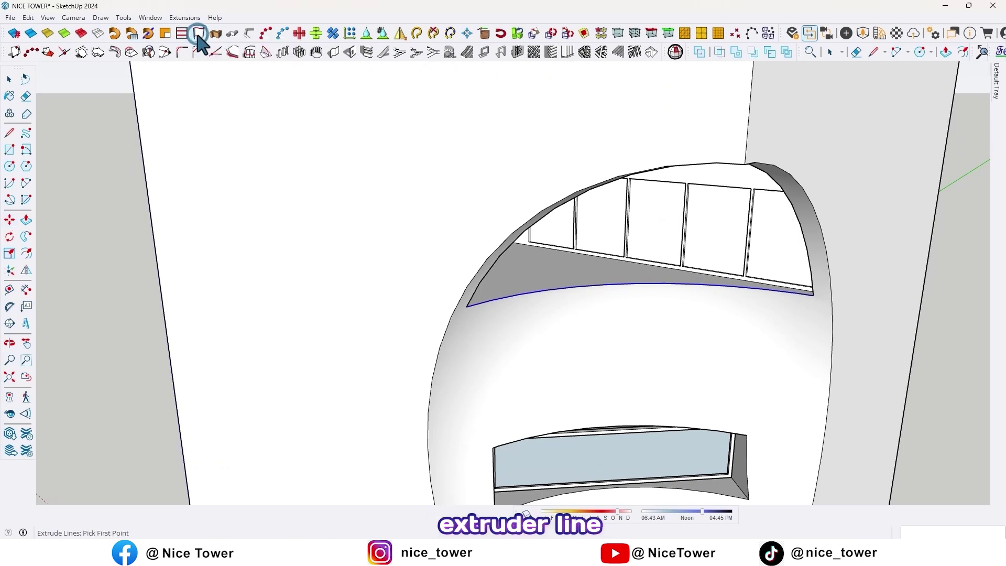
Extrude the curve on the upper floor edge 100 cm vertically with Extrude Lines
left_click(505, 297)
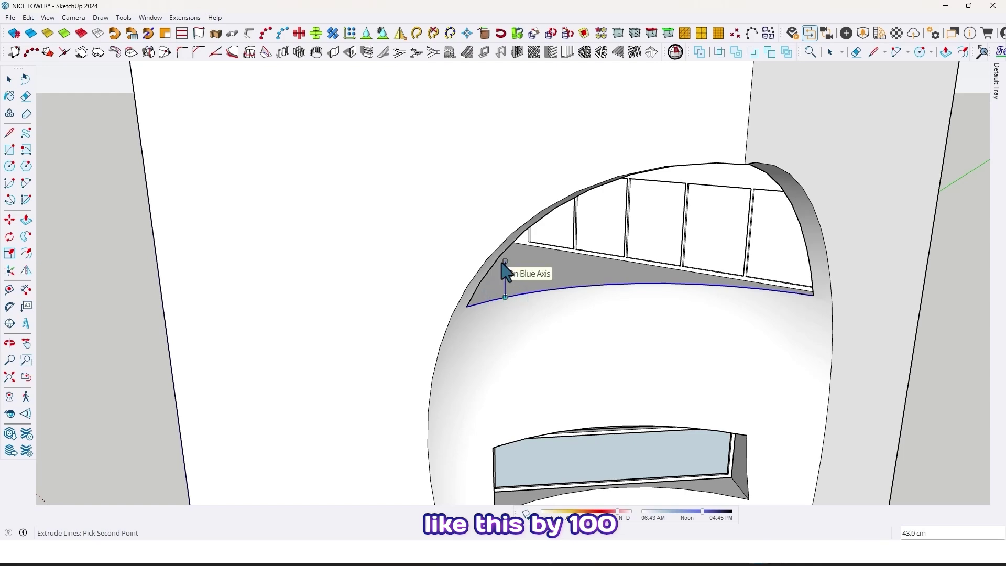
type("100")
key("Return")
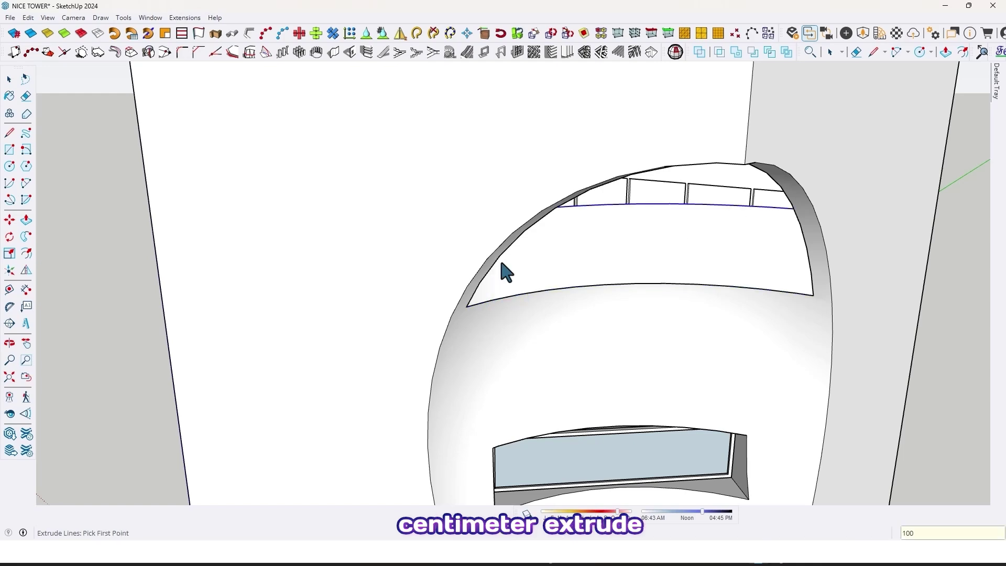
Copy the upper outer curved edge of the round balcony from inside its group and paste it in place outside
scroll(640, 245, "down", 5)
middle_click_drag(640, 245, 683, 202)
scroll(603, 291, "up", 2)
scroll(600, 286, "up", 3)
middle_click_drag(600, 286, 510, 244)
scroll(540, 257, "up", 3)
middle_click_drag(564, 262, 552, 316)
double_click(565, 294)
scroll(564, 294, "down", 2)
scroll(573, 308, "up", 3)
scroll(552, 316, "up", 2)
key("space")
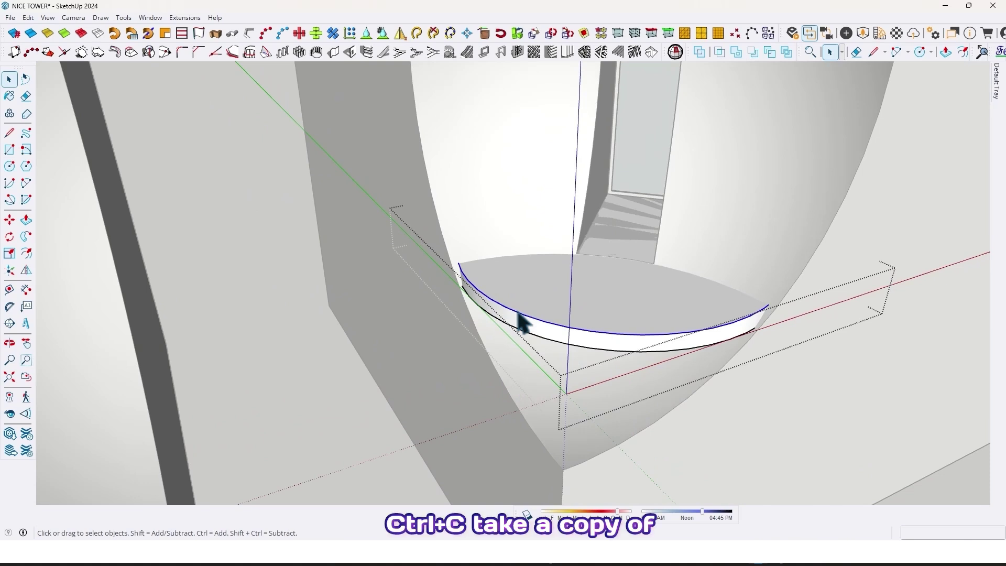
key("Escape")
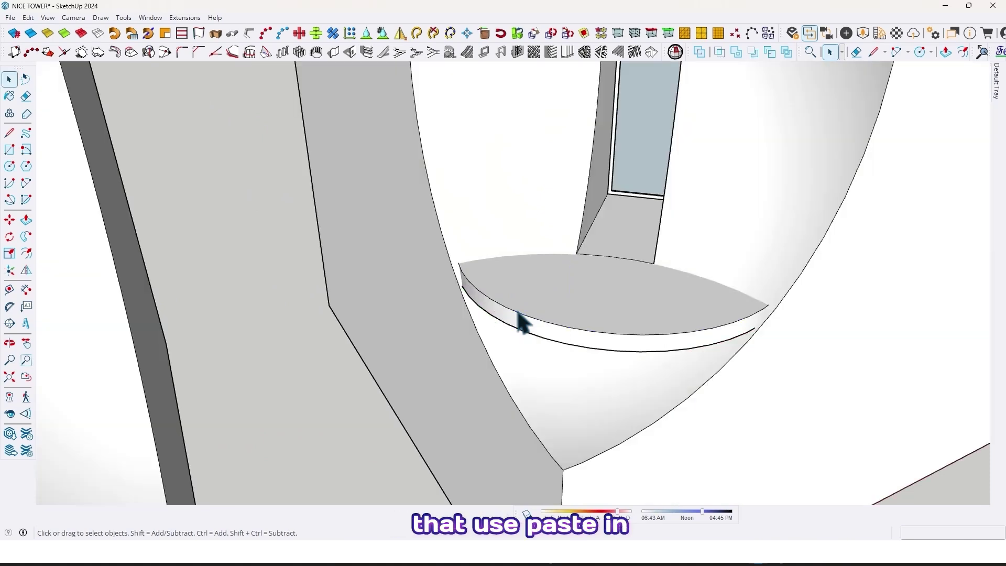
left_click(28, 17)
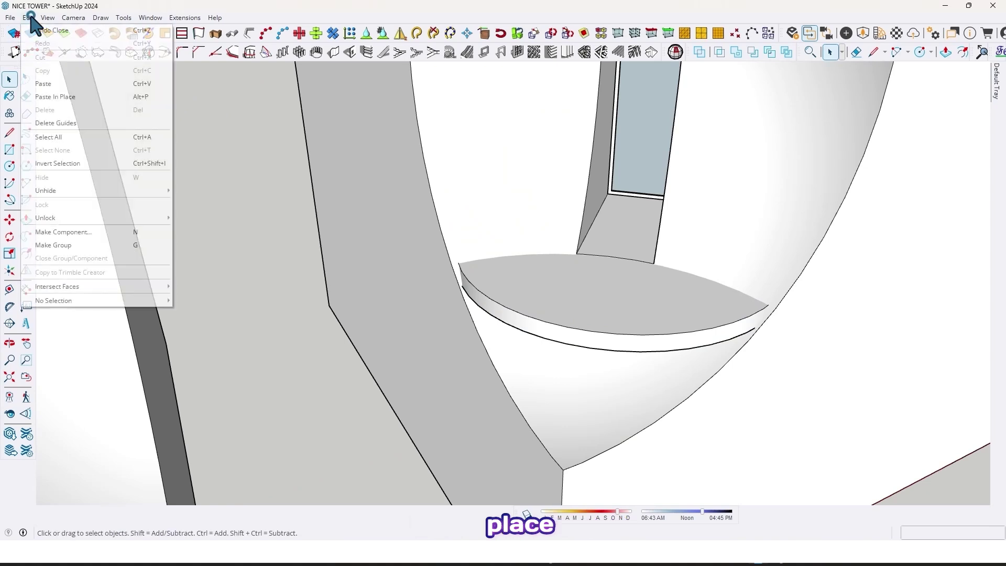
left_click(61, 97)
Extrude the pasted balcony curve 120 cm upward along the blue axis with Extrude Lines
middle_click_drag(613, 333, 572, 315)
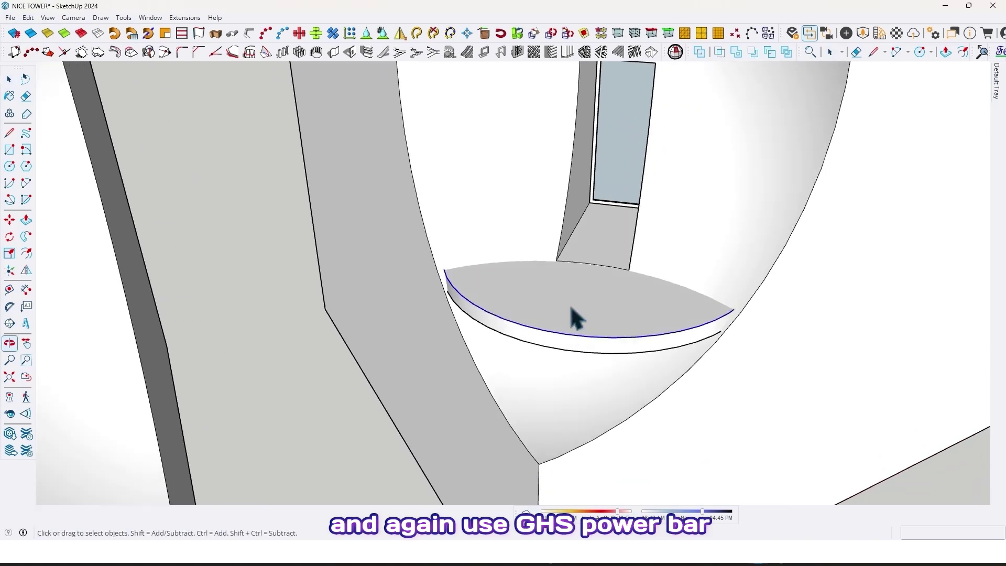
left_click(198, 35)
middle_click_drag(531, 332, 527, 262)
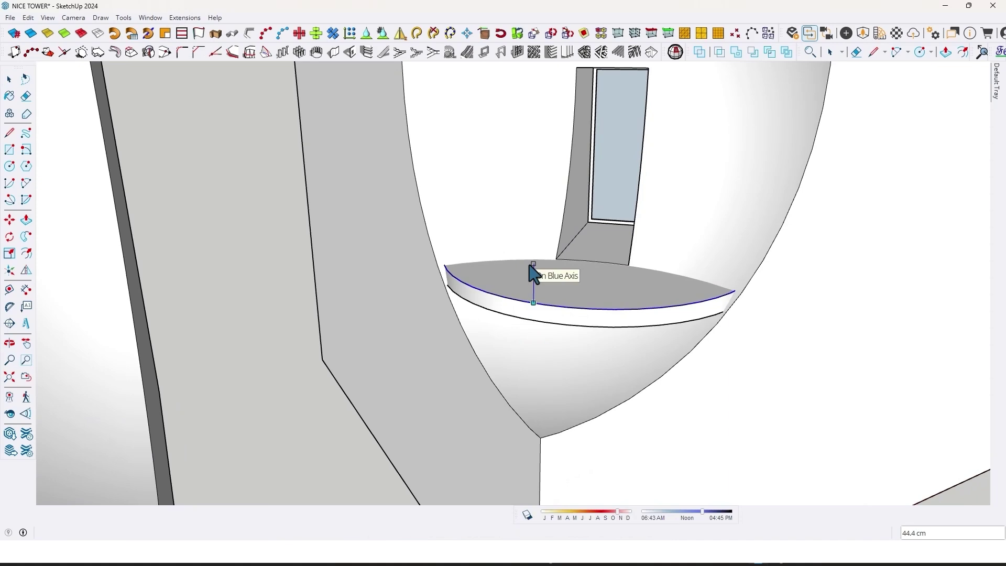
key("Return")
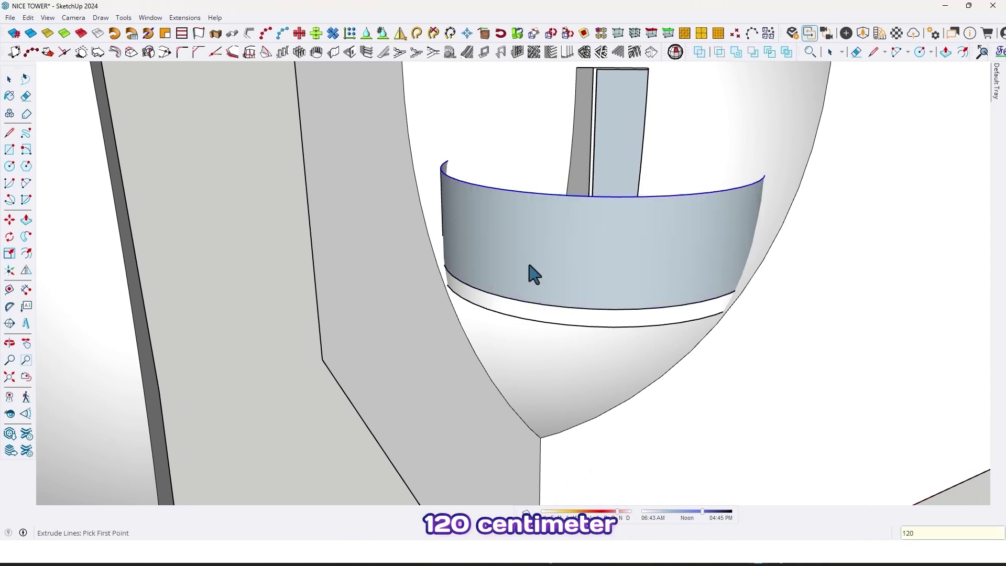
Select the whole balcony railing surface and move it up about 9 cm above the balcony floor
middle_click_drag(571, 265, 559, 292)
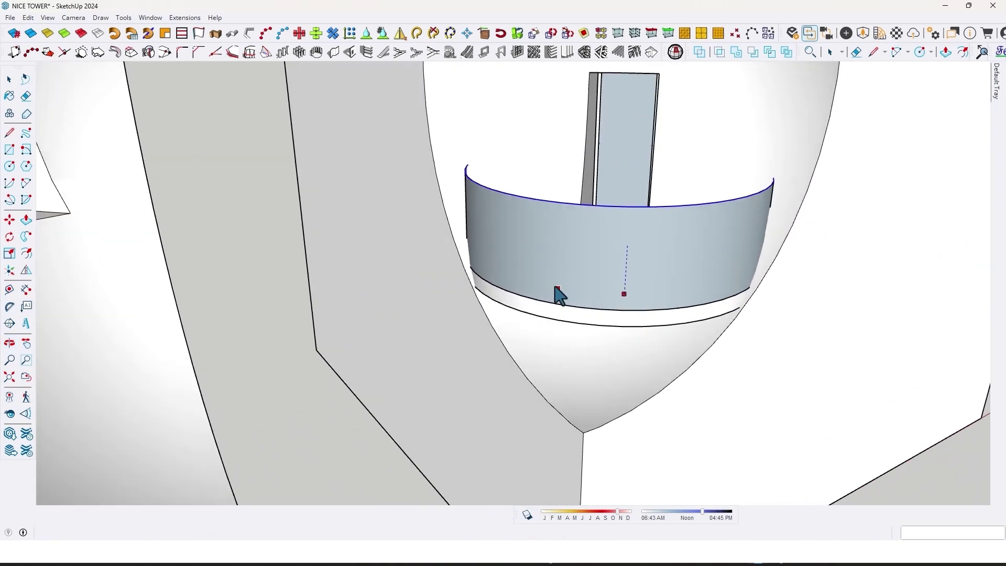
left_click(541, 248)
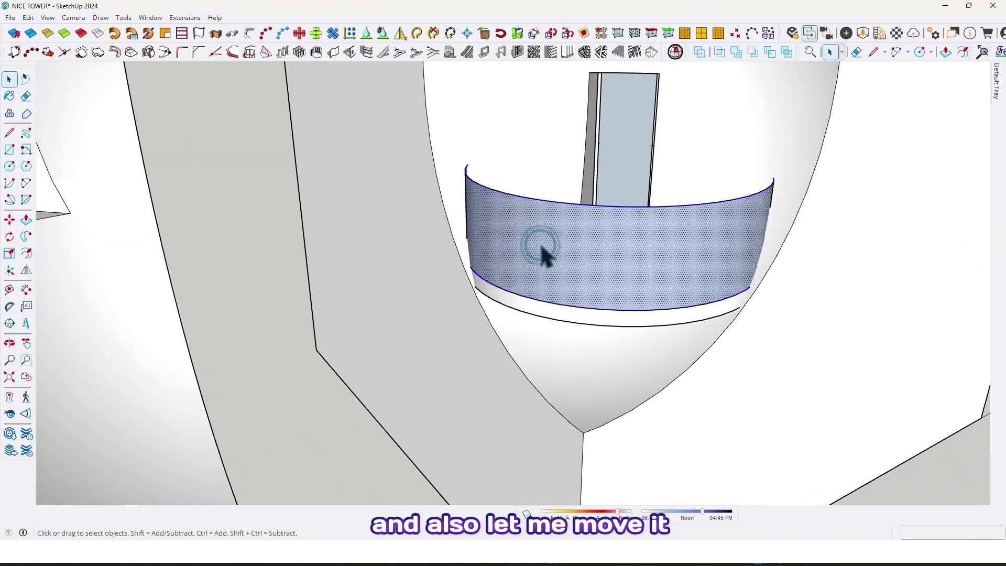
scroll(538, 313, "up", 1)
key("m")
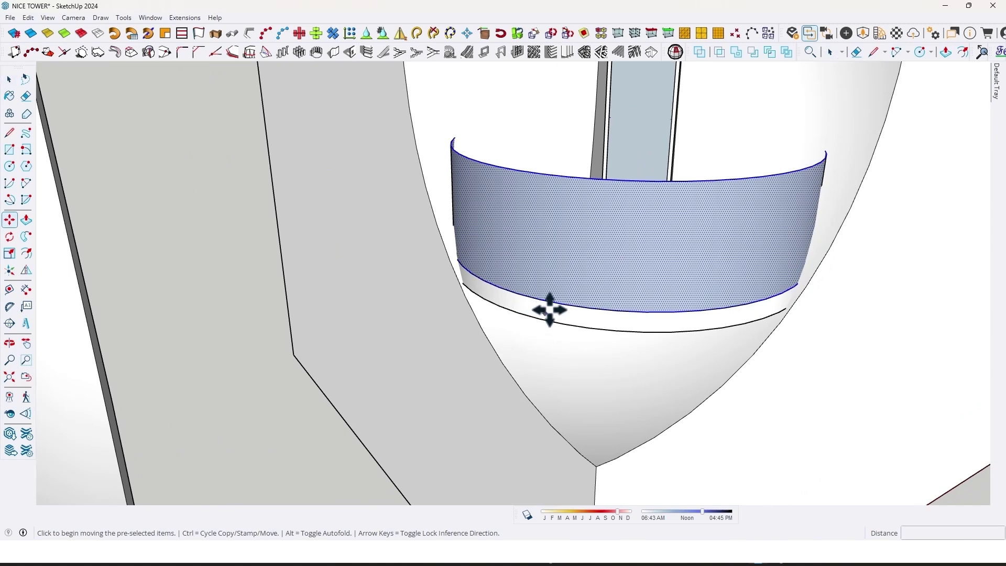
left_click(553, 301)
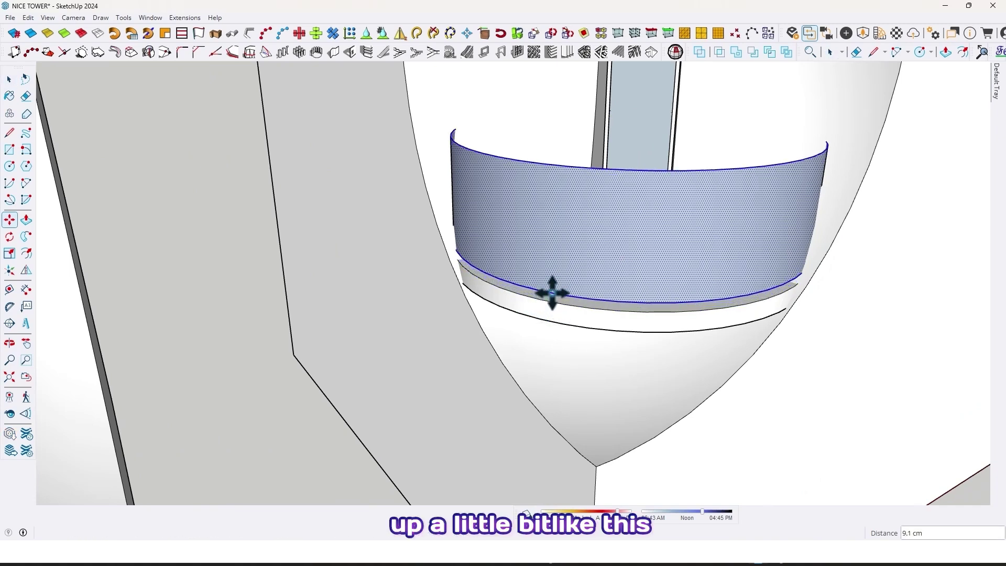
left_click(552, 293)
Make the selected balcony railing surface and its edges a group
scroll(530, 179, "down", 2)
middle_click_drag(564, 213, 499, 222)
scroll(499, 223, "down", 2)
key("space")
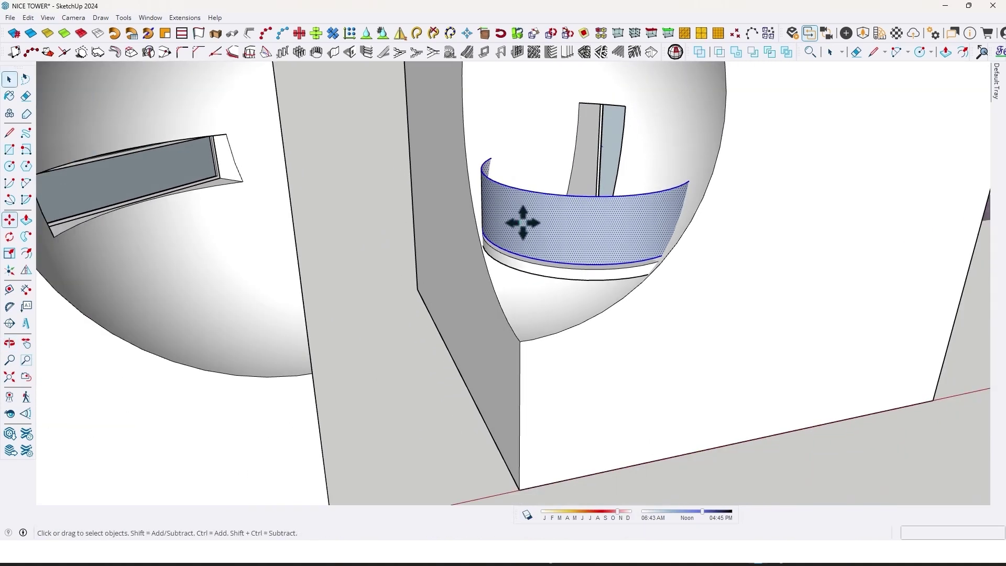
right_click(527, 227)
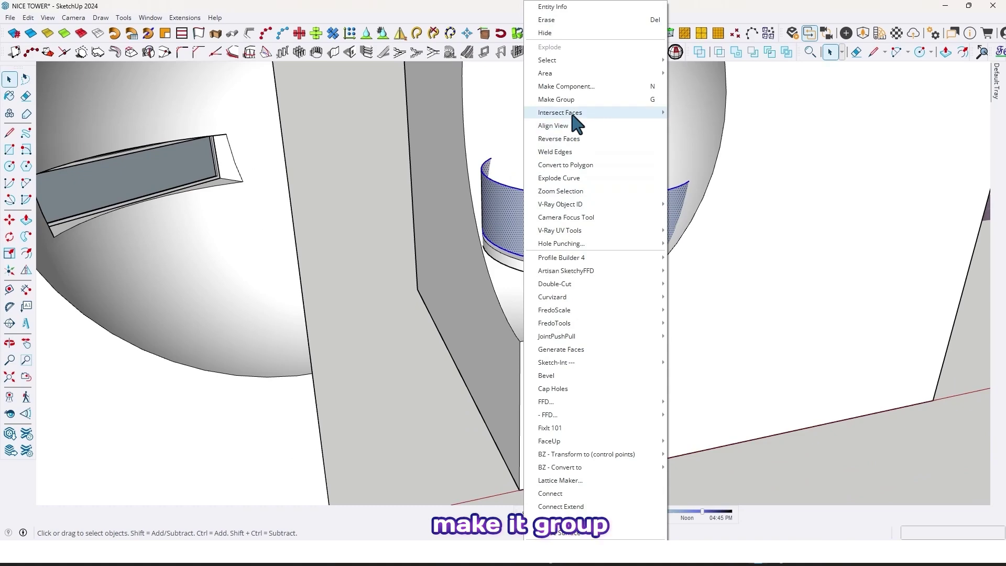
left_click(556, 99)
Examine the new balcony railing and both blocks from several distances alongside the reference photos
middle_click_drag(571, 100, 542, 264)
scroll(556, 192, "up", 3)
scroll(512, 205, "down", 3)
scroll(536, 216, "down", 3)
left_click(652, 391)
scroll(493, 210, "up", 5)
scroll(519, 241, "down", 2)
scroll(535, 262, "up", 3)
scroll(546, 262, "down", 2)
middle_click_drag(739, 214, 602, 269)
scroll(678, 242, "down", 2)
scroll(603, 268, "up", 2)
scroll(602, 268, "up", 1)
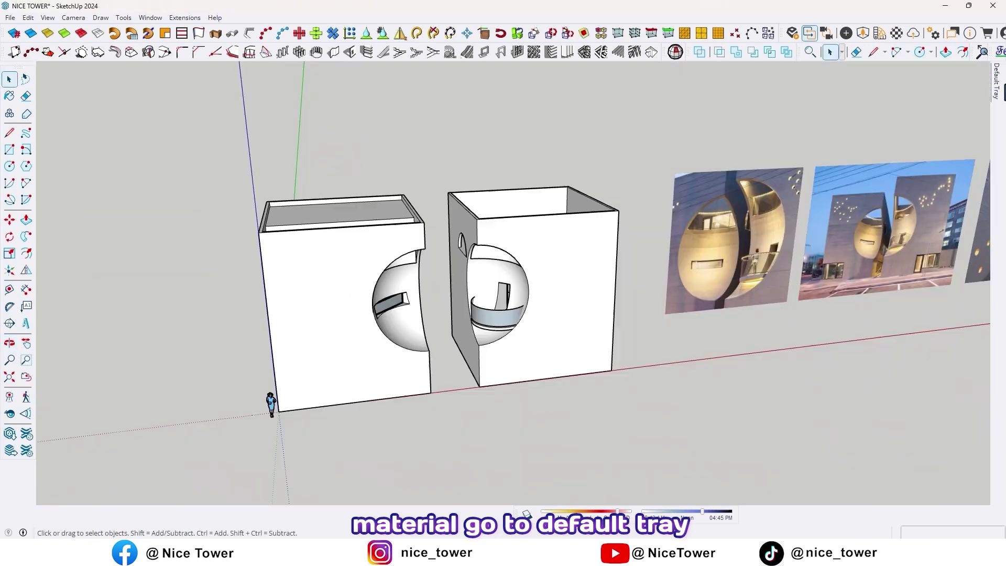
Paint the curved balcony railing with Translucent Glass Blue from the Glass and Mirrors materials
left_click(1002, 80)
left_click(1000, 83)
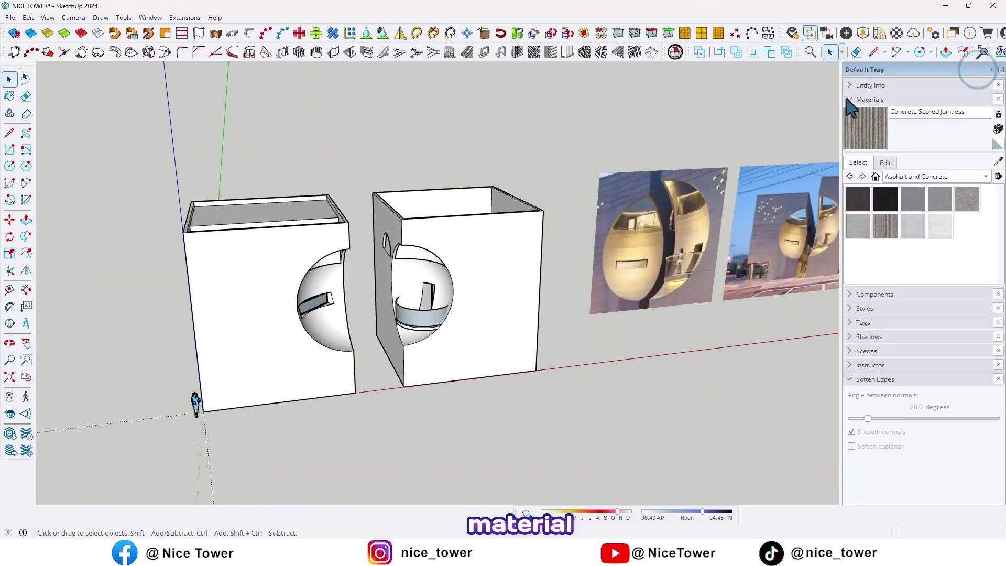
left_click(850, 99)
left_click(852, 101)
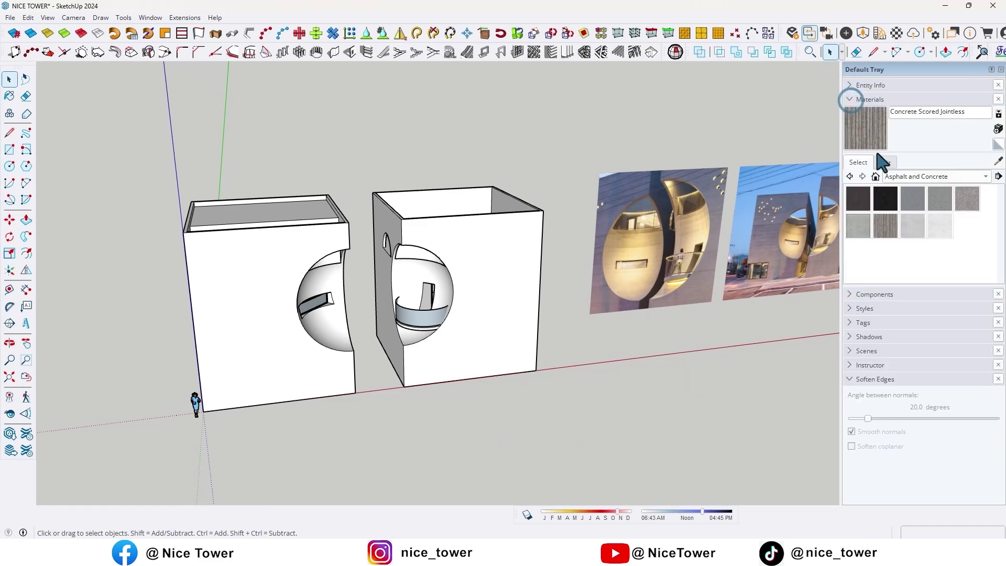
left_click(883, 177)
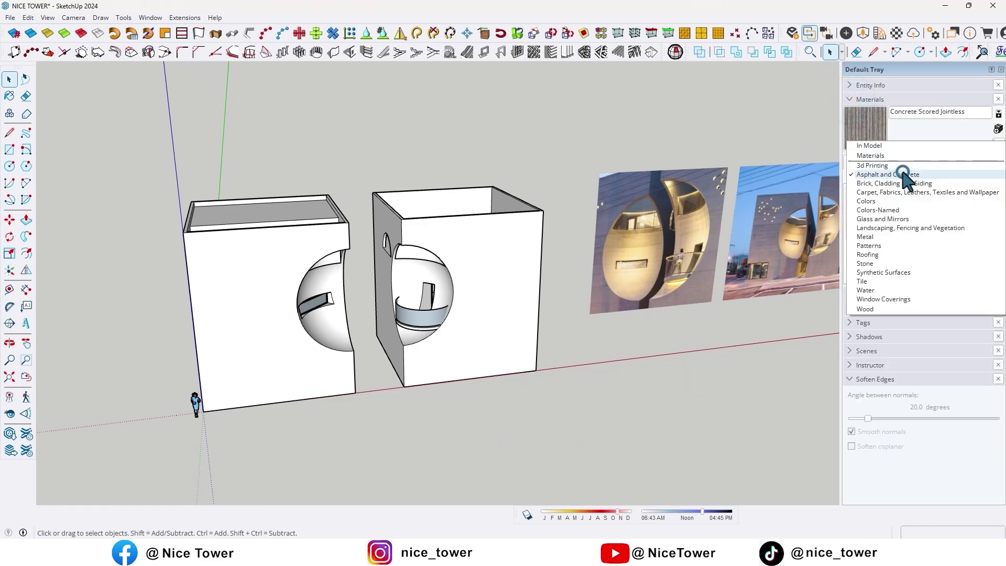
left_click(871, 218)
left_click(940, 199)
scroll(472, 274, "up", 10)
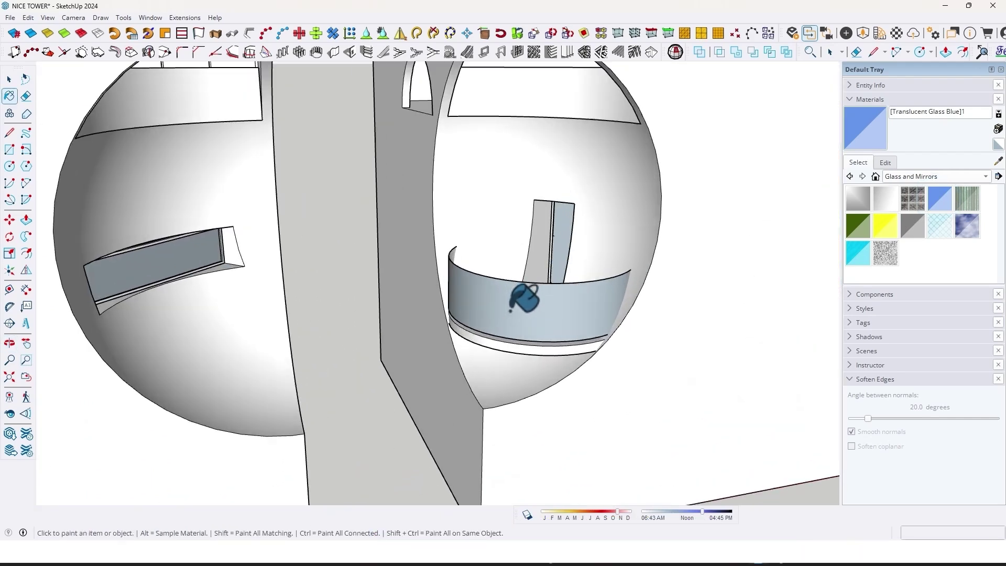
left_click(511, 312)
Open the wide window in the other block's spherical recess for editing and paint its pane with Translucent Glass Blue
scroll(511, 313, "down", 4)
mouse_move(510, 318)
middle_mouse_down()
mouse_move(528, 286)
mouse_move(581, 274)
mouse_move(423, 265)
mouse_move(524, 294)
mouse_move(427, 297)
mouse_move(476, 292)
middle_mouse_up()
scroll(529, 286, "up", 4)
scroll(552, 229, "down", 6)
scroll(609, 302, "up", 4)
middle_click_drag(609, 302, 577, 295)
middle_click_drag(323, 260, 402, 240)
key("space")
double_click(420, 234)
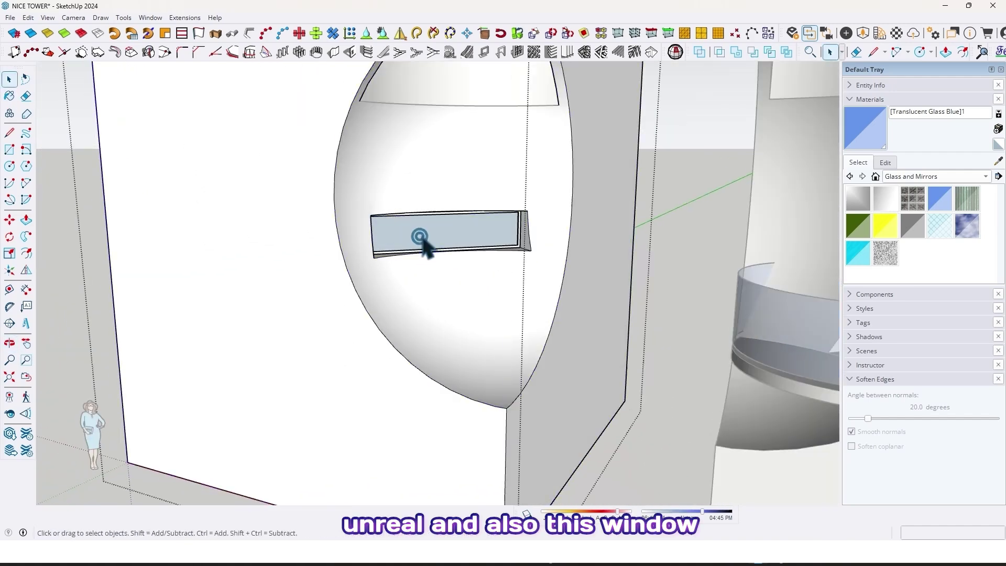
scroll(421, 234, "up", 3)
left_click(421, 235)
double_click(423, 235)
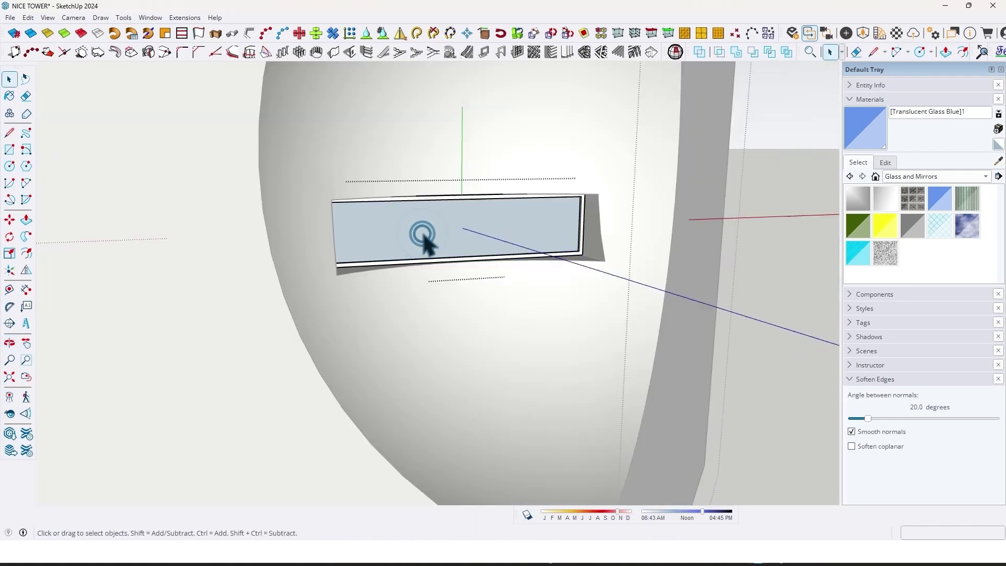
left_click(424, 235)
scroll(423, 235, "down", 3)
key("space")
key("Escape")
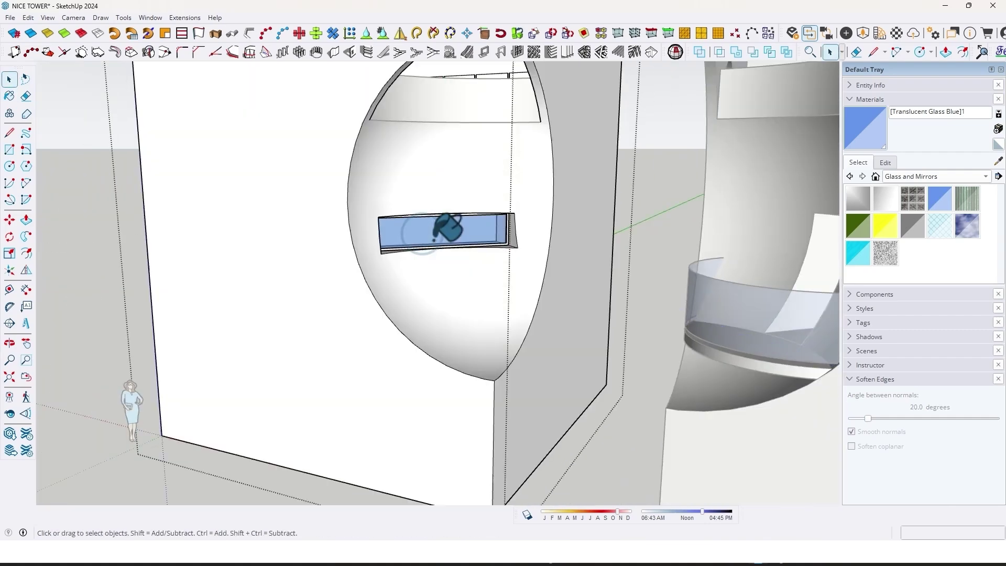
Paint all five panes of the upper terrace window row in the same block with Translucent Glass Blue
scroll(443, 230, "down", 2)
middle_click_drag(450, 236, 459, 257)
scroll(470, 180, "up", 3)
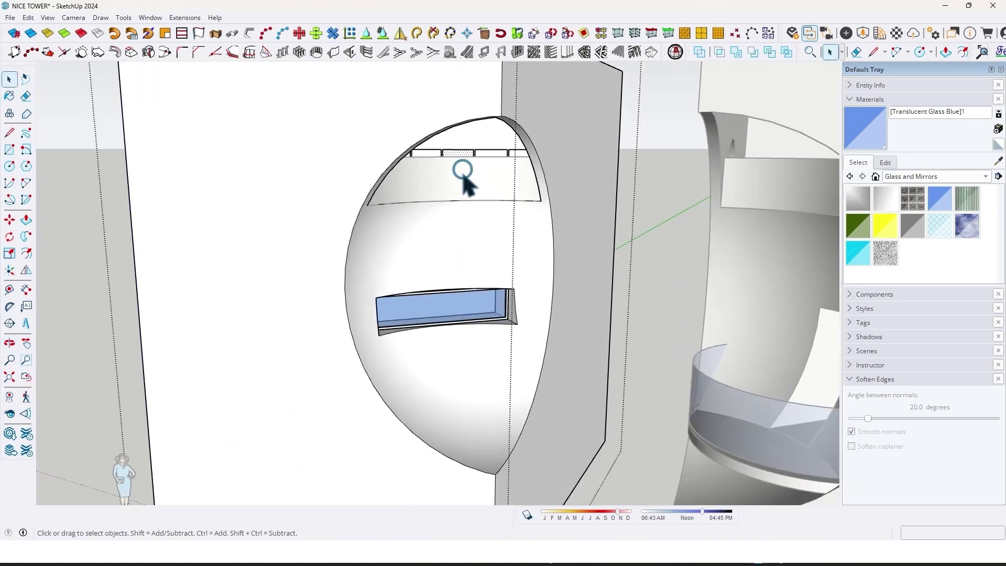
middle_click_drag(465, 168, 460, 246)
middle_click_drag(449, 136, 476, 348, "shift")
scroll(476, 258, "up", 3)
scroll(470, 344, "up", 2)
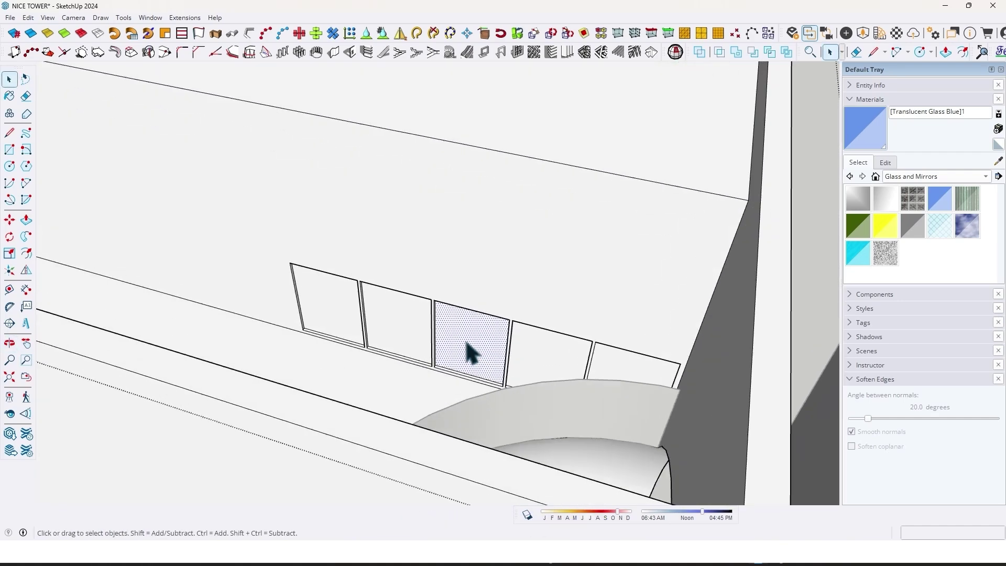
key("b")
left_click(459, 329)
left_click(396, 325)
left_click(330, 303)
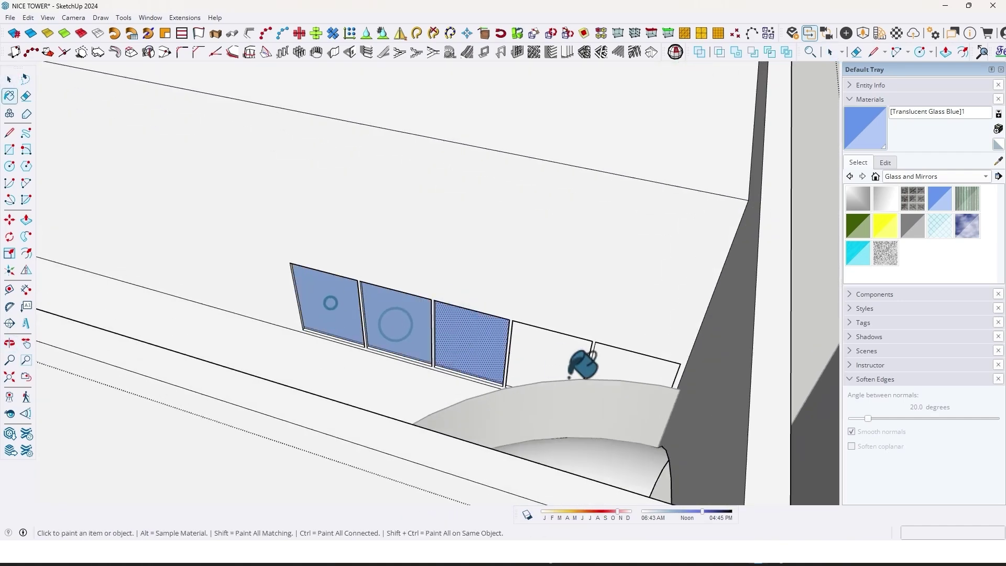
left_click(551, 348)
left_click(622, 370)
scroll(532, 262, "down", 3)
key("space")
Paint the curved railing in front of that terrace window row with Translucent Glass Blue
mouse_move(578, 371)
middle_mouse_down()
mouse_move(577, 331)
mouse_move(471, 180)
mouse_move(440, 199)
middle_mouse_up()
scroll(489, 219, "up", 2)
scroll(439, 200, "down", 2)
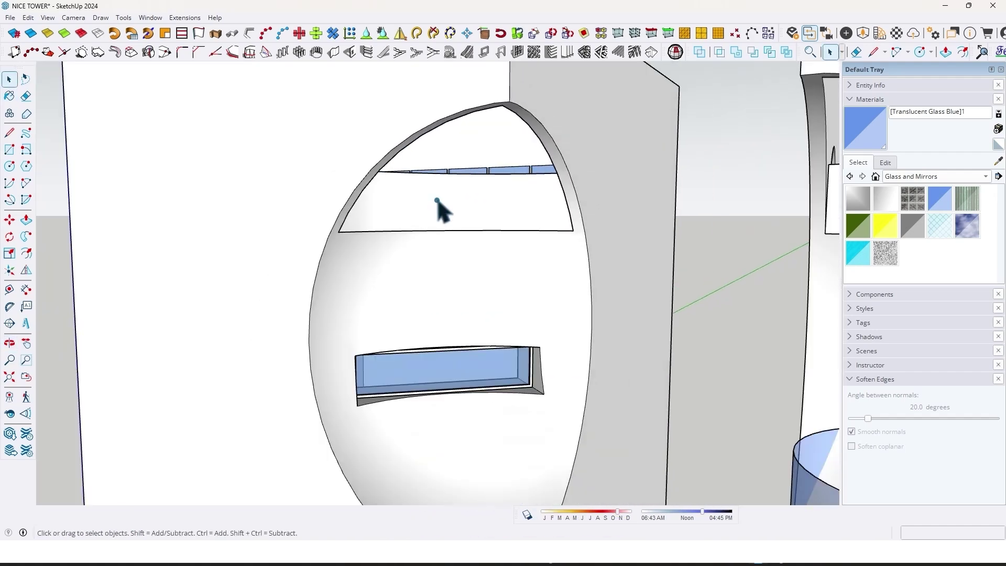
left_click(437, 201)
left_click(438, 202)
Paint the upper curved railing above the door in the balcony block's spherical recess with Translucent Glass Blue
scroll(439, 203, "down", 3)
mouse_move(661, 294)
middle_mouse_down()
mouse_move(608, 296)
mouse_move(573, 285)
mouse_move(540, 251)
middle_mouse_up()
scroll(540, 211, "up", 1)
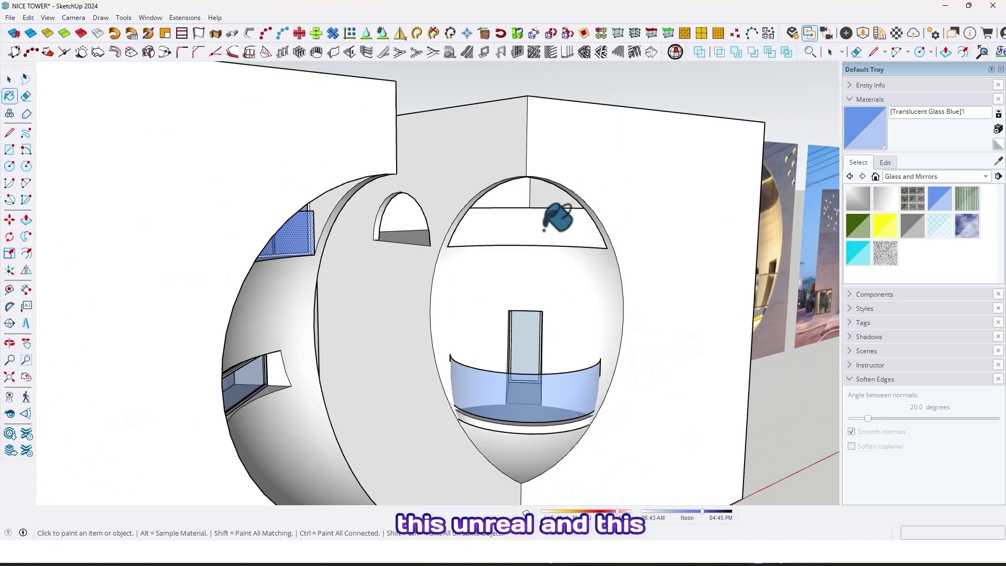
key("space")
left_click(544, 230)
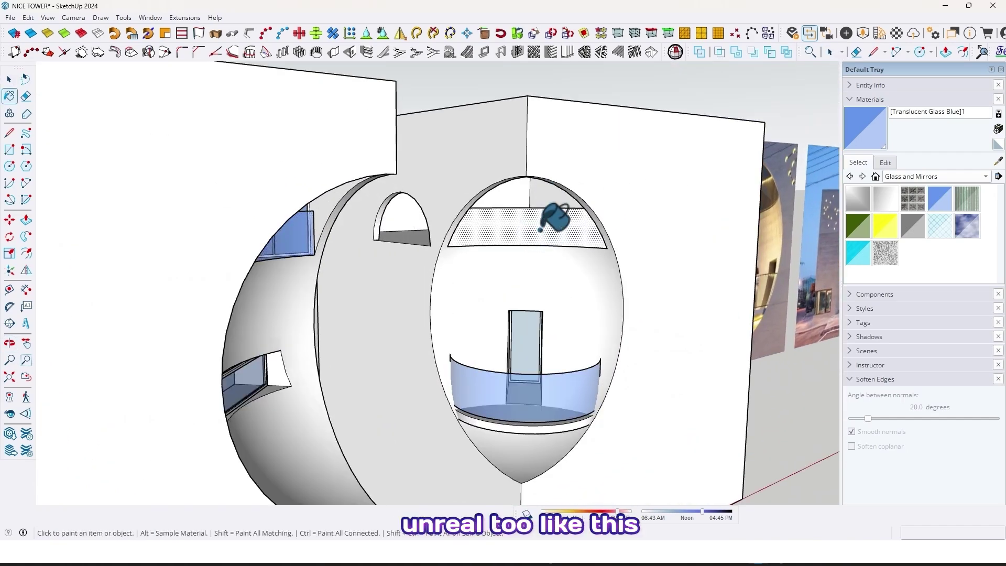
left_click(543, 229)
scroll(545, 225, "down", 3)
mouse_move(545, 221)
middle_mouse_down()
mouse_move(449, 219)
mouse_move(461, 219)
mouse_move(464, 255)
middle_mouse_up()
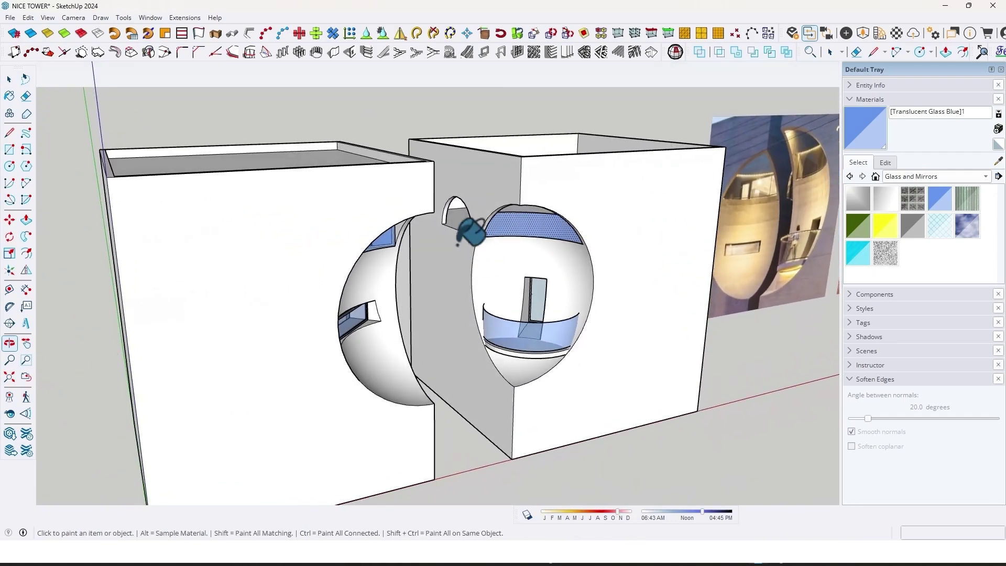
Copy the straight sill edge of the arched side opening in place and move the copy to the middle of the wall's thickness
scroll(464, 255, "up", 3)
middle_click_drag(477, 215, 414, 258)
scroll(414, 258, "up", 3)
middle_click_drag(519, 251, 430, 286)
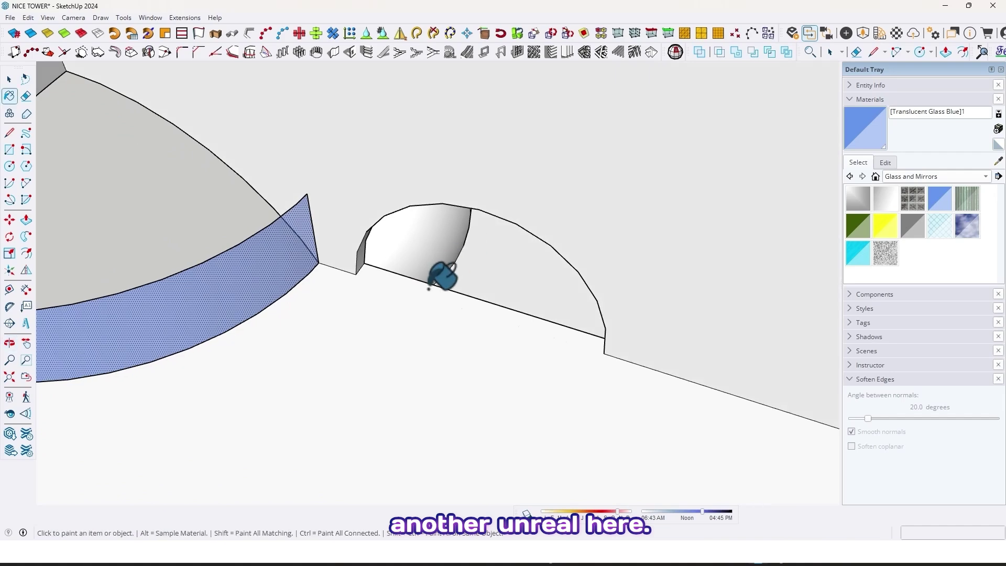
left_click(414, 280)
triple_click(415, 280)
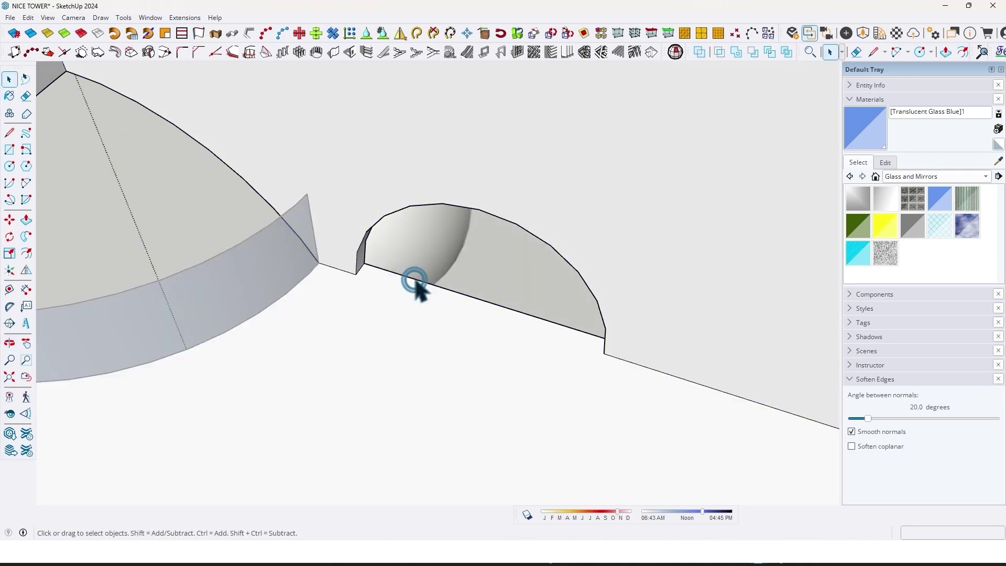
left_click(414, 280)
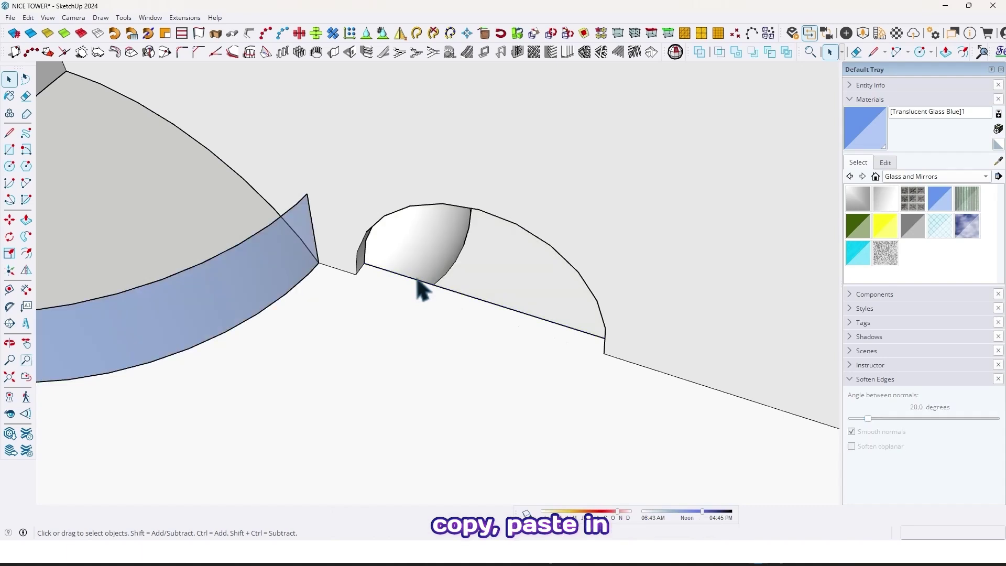
left_click(417, 279)
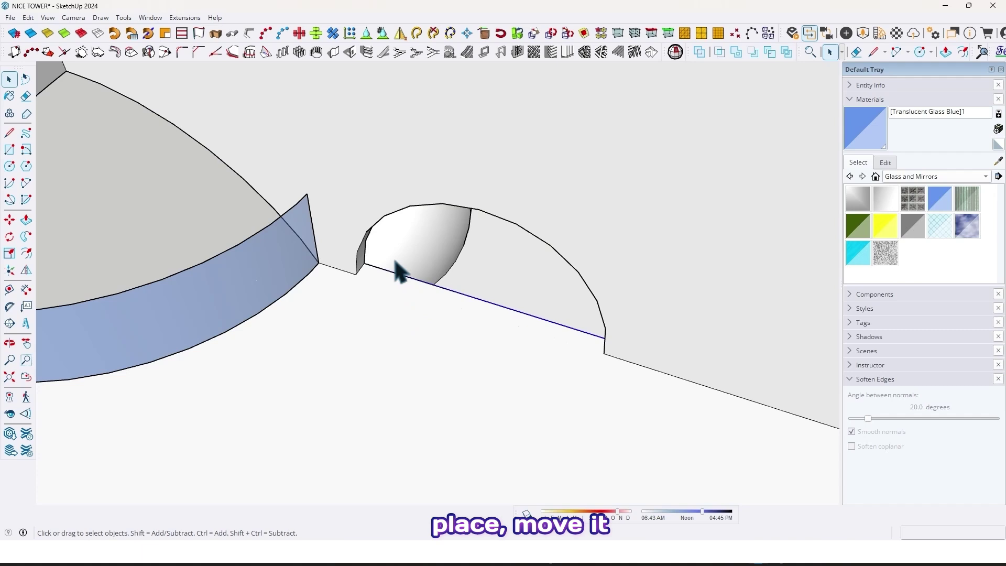
scroll(399, 271, "up", 2)
key("m")
scroll(382, 272, "up", 2)
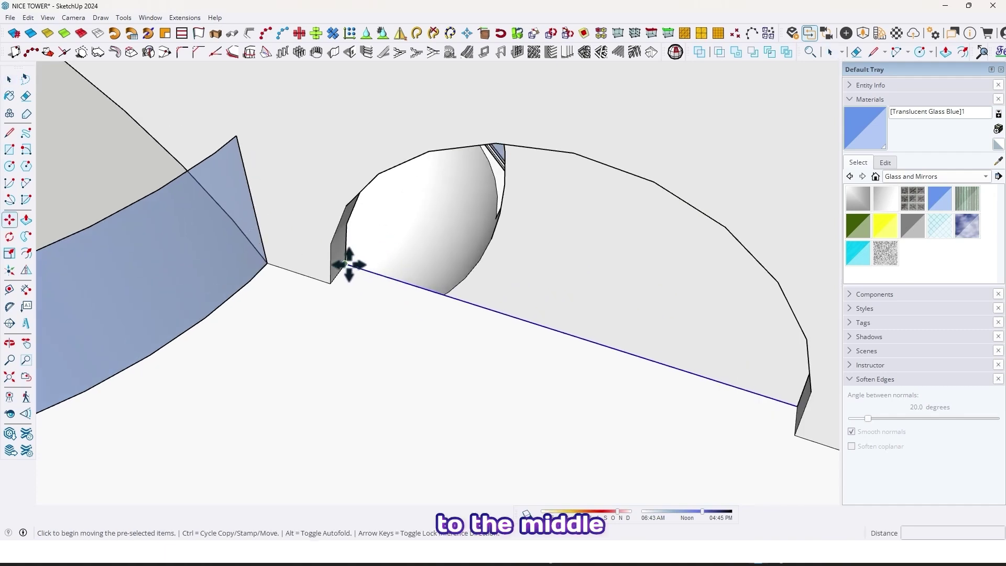
left_click(339, 273)
scroll(376, 282, "down", 2)
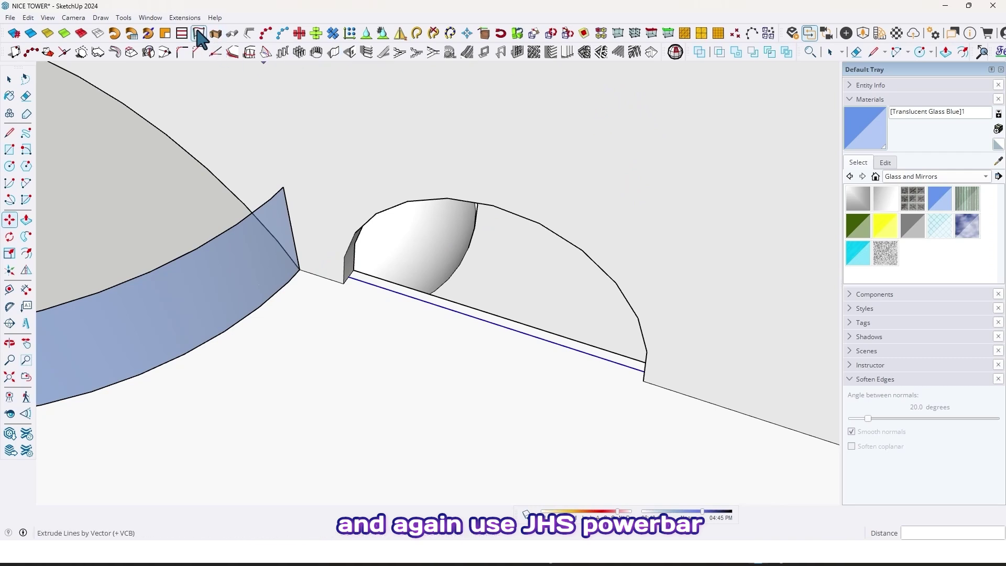
Extrude the copied sill edge 100 cm upward with Extrude Lines by Vector to form a railing in the arched opening
left_click(370, 283)
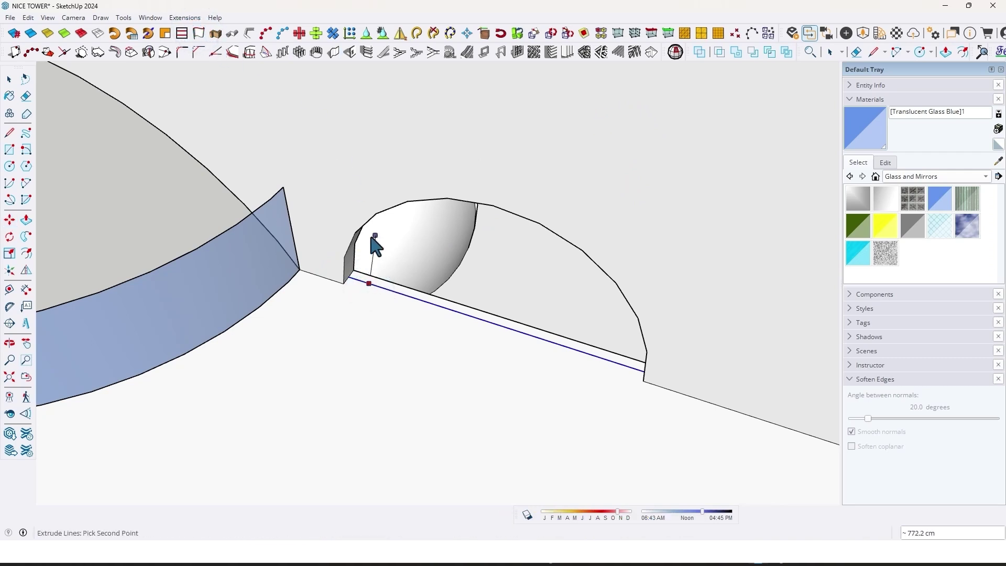
scroll(357, 263, "up", 2)
middle_click_drag(343, 250, 323, 198)
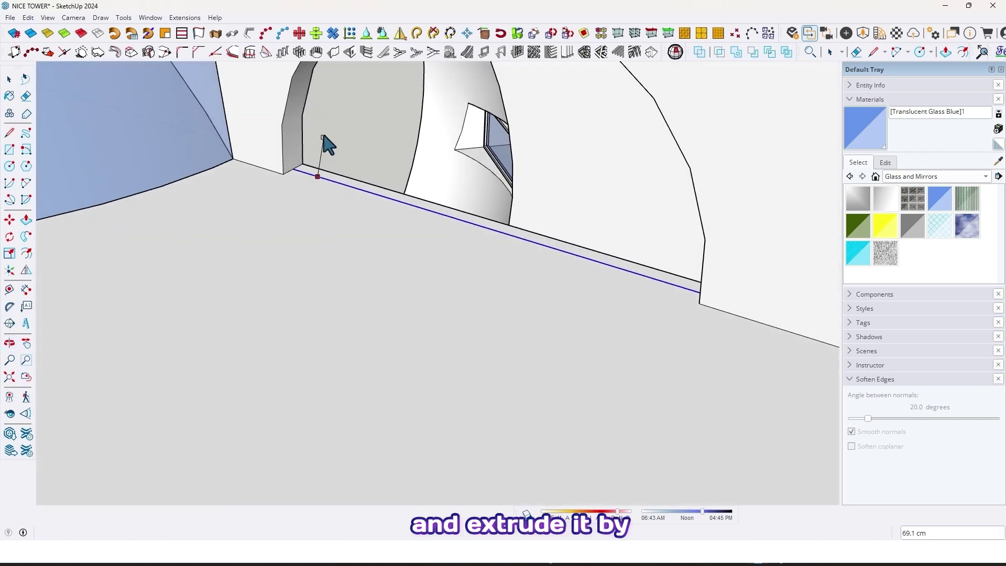
type("100")
key("Return")
mouse_move(416, 207)
middle_mouse_down()
mouse_move(489, 231)
mouse_move(528, 208)
mouse_move(551, 225)
mouse_move(536, 273)
mouse_move(558, 259)
mouse_move(656, 276)
mouse_move(745, 243)
mouse_move(540, 219)
mouse_move(748, 142)
mouse_move(690, 33)
mouse_move(551, 153)
mouse_move(521, 130)
mouse_move(585, 297)
mouse_move(506, 257)
mouse_move(411, 276)
middle_mouse_up()
Paint the railing in the arched opening with Translucent Glass Blue
key("b")
left_click(557, 259)
scroll(558, 259, "down", 3)
scroll(541, 219, "down", 4)
key("b")
Examine the pattern of small lit holes in the concrete walls on the reference photos
key("space")
scroll(572, 311, "down", 4)
scroll(507, 257, "down", 2)
scroll(655, 226, "up", 5)
scroll(624, 226, "up", 3)
middle_click_drag(624, 226, 630, 231)
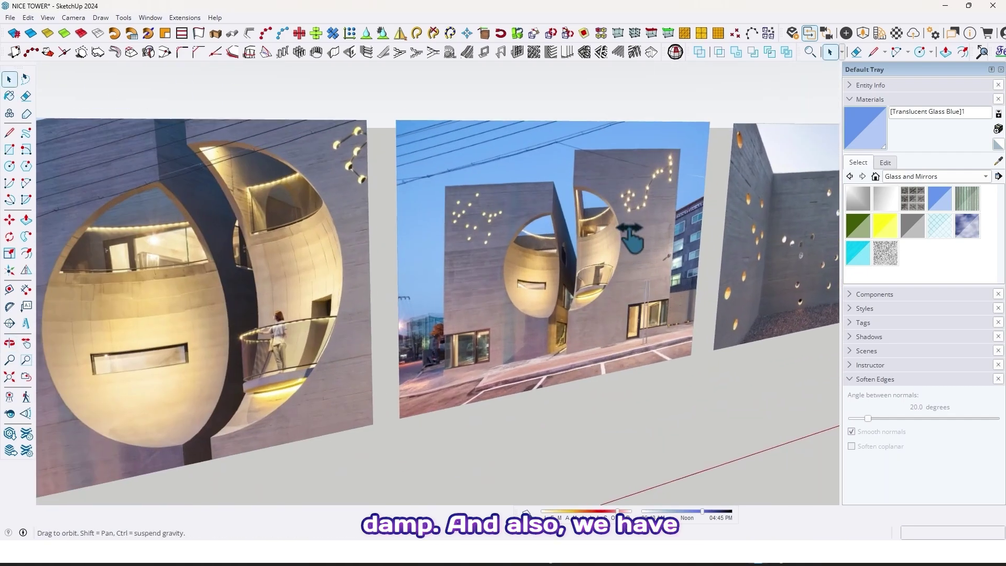
scroll(634, 225, "up", 5)
scroll(383, 294, "down", 5)
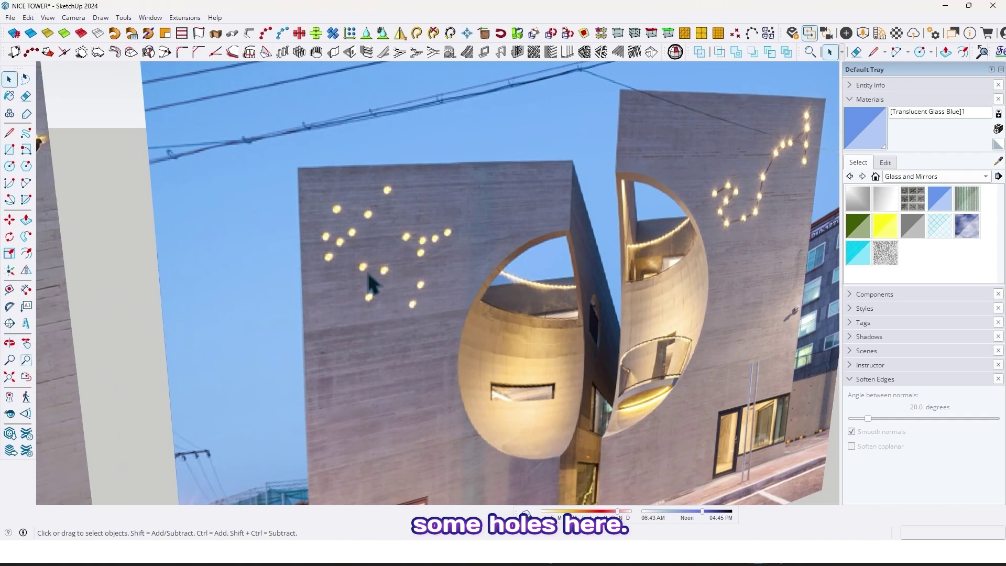
key("space")
scroll(621, 242, "down", 4)
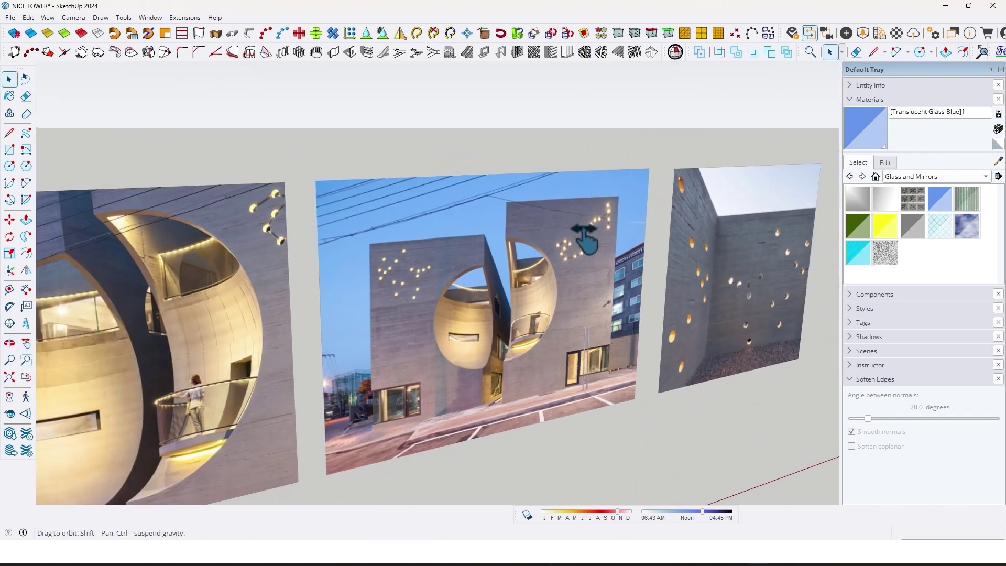
scroll(582, 294, "down", 4)
mouse_move(532, 295)
middle_mouse_down()
mouse_move(582, 288)
mouse_move(603, 251)
mouse_move(566, 323)
mouse_move(530, 265)
mouse_move(595, 168)
mouse_move(573, 260)
mouse_move(807, 173)
middle_mouse_up()
scroll(503, 259, "up", 3)
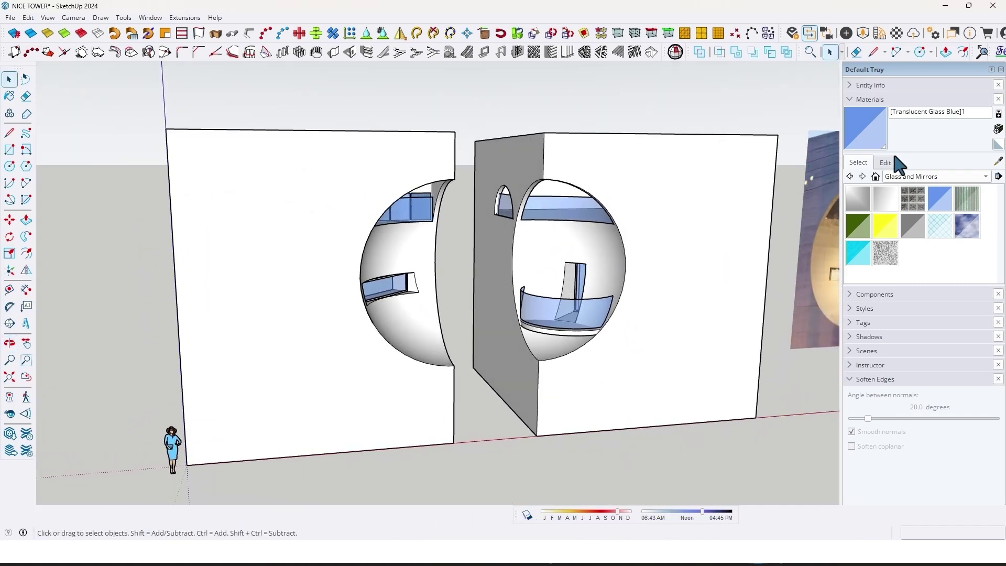
Paint the block with the balcony with Polished Concrete New from the Asphalt and Concrete materials
left_click(898, 178)
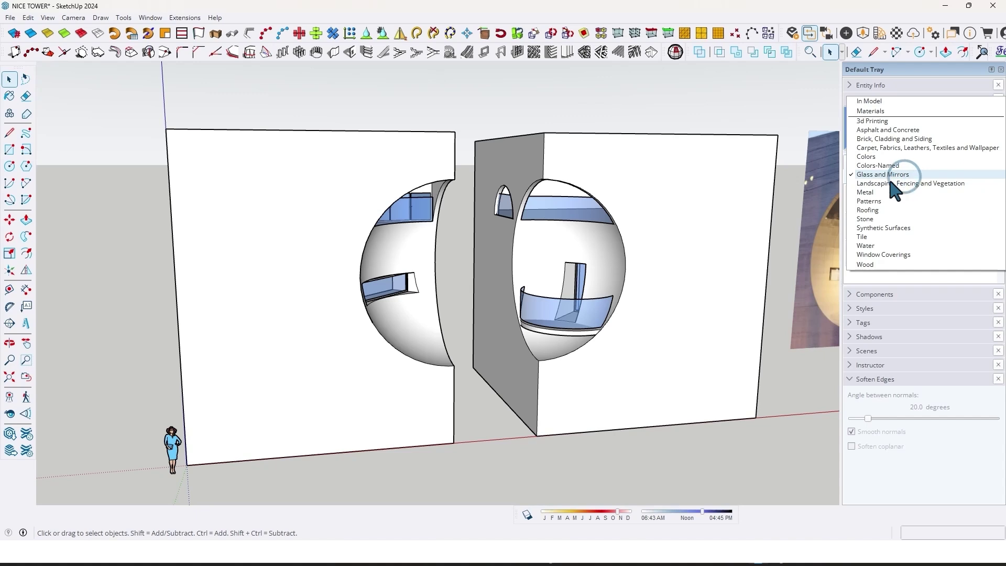
left_click(891, 131)
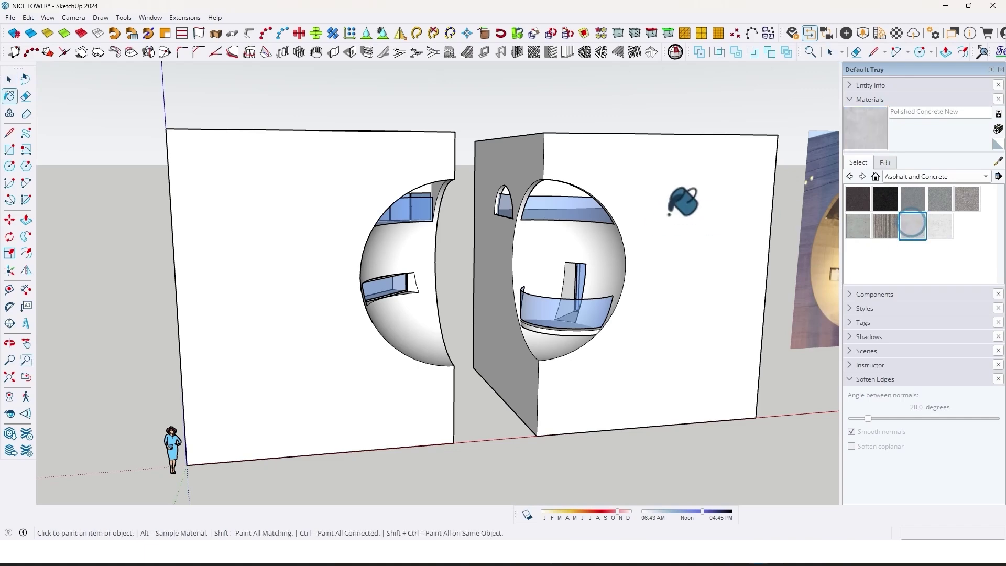
scroll(666, 215, "up", 2)
left_click(666, 184)
scroll(666, 184, "down", 3)
middle_click_drag(662, 187, 683, 189)
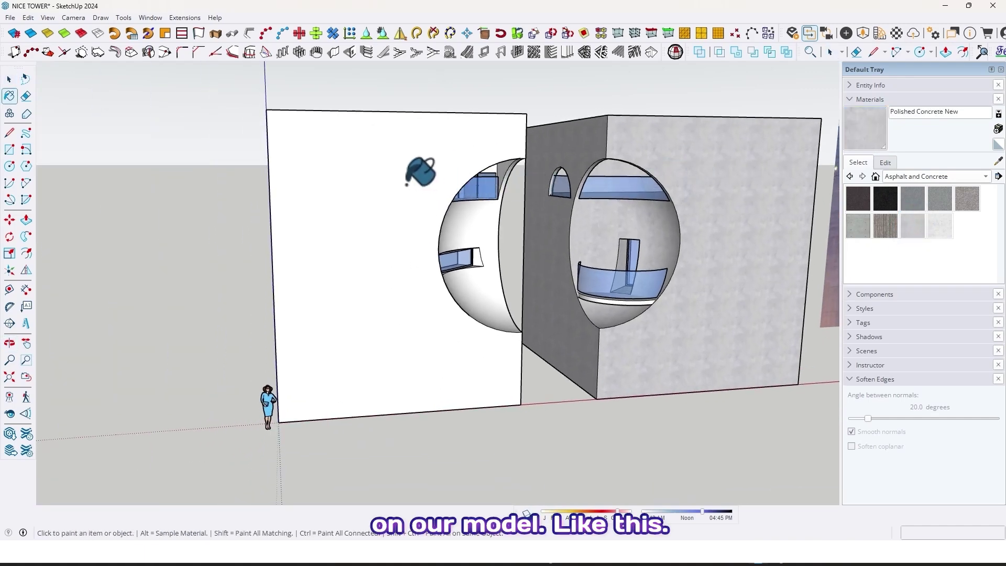
Paint the block with the wide recessed window with Polished Concrete New
left_click(407, 184)
middle_click_drag(427, 219, 454, 198)
key("space")
scroll(607, 288, "up", 5)
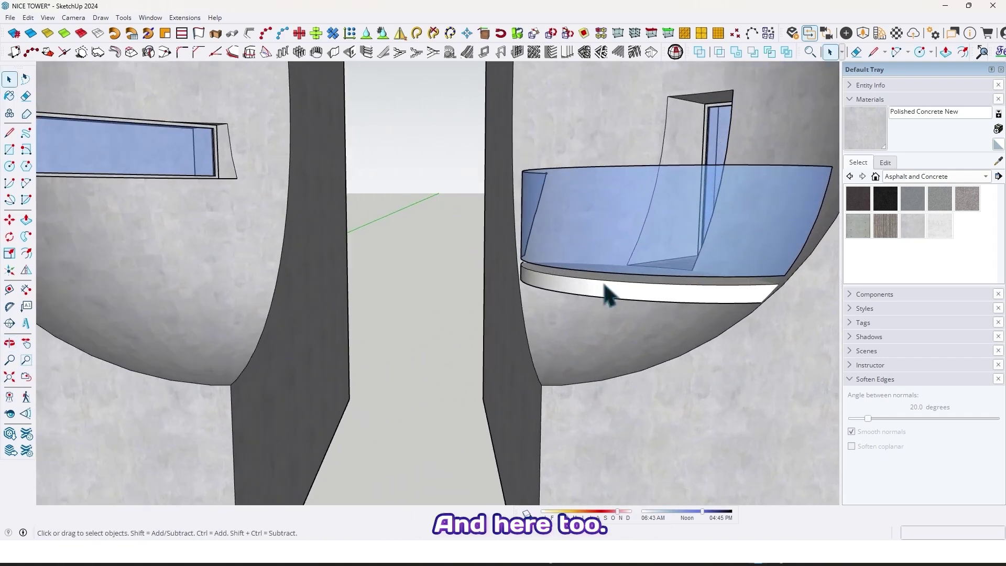
scroll(624, 292, "down", 5)
middle_click_drag(624, 288, 545, 440)
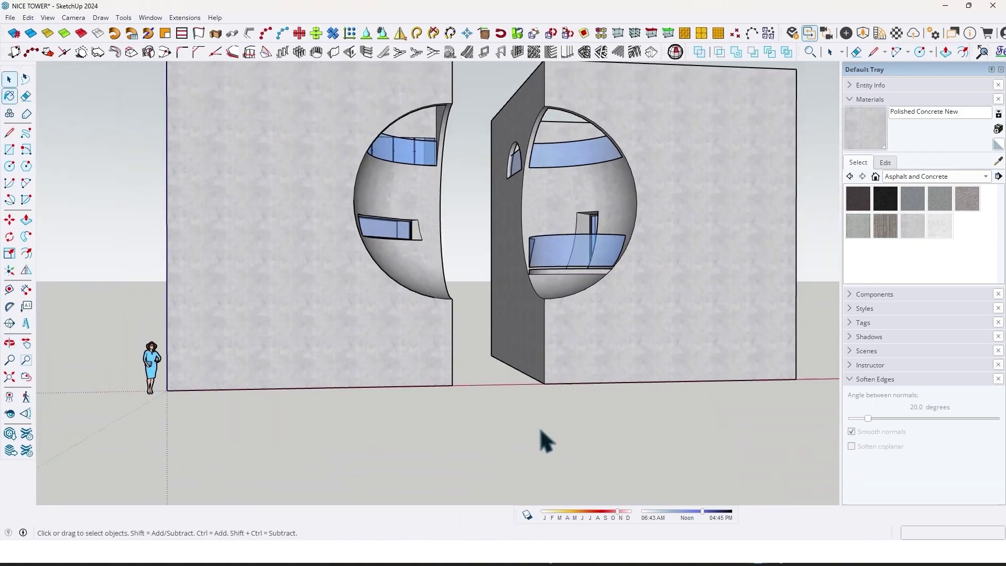
middle_click_drag(472, 282, 388, 300)
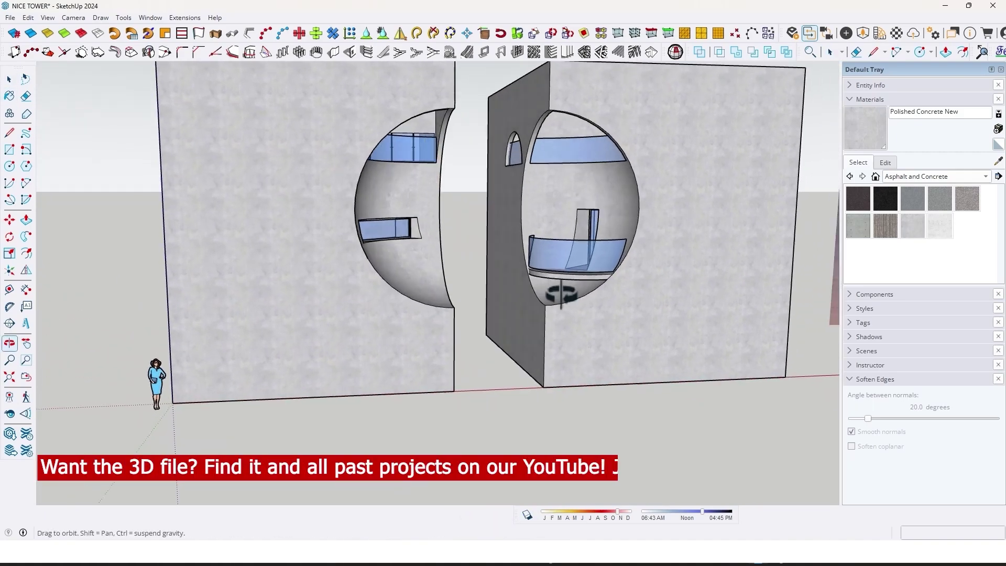